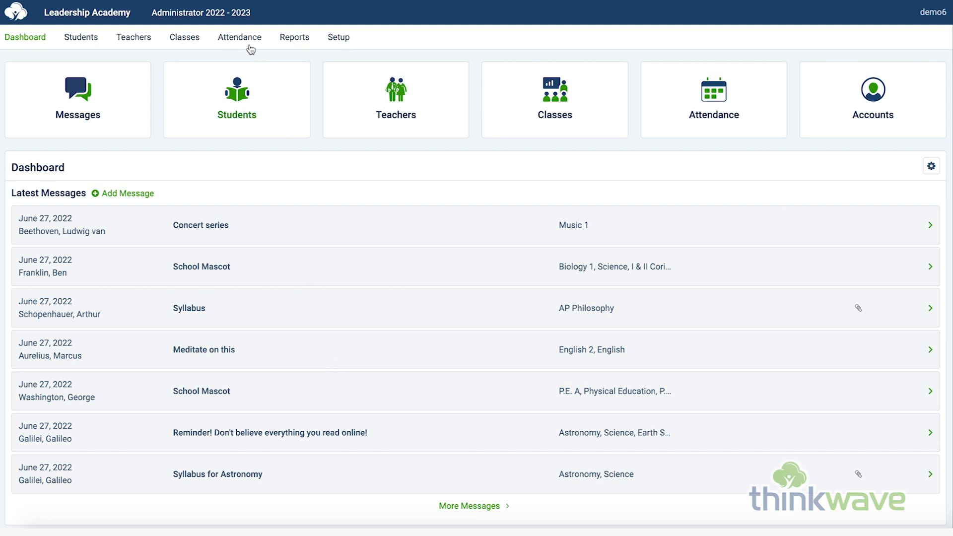
Step: Look through the school years and teacher views available to the administrator account
click(248, 16)
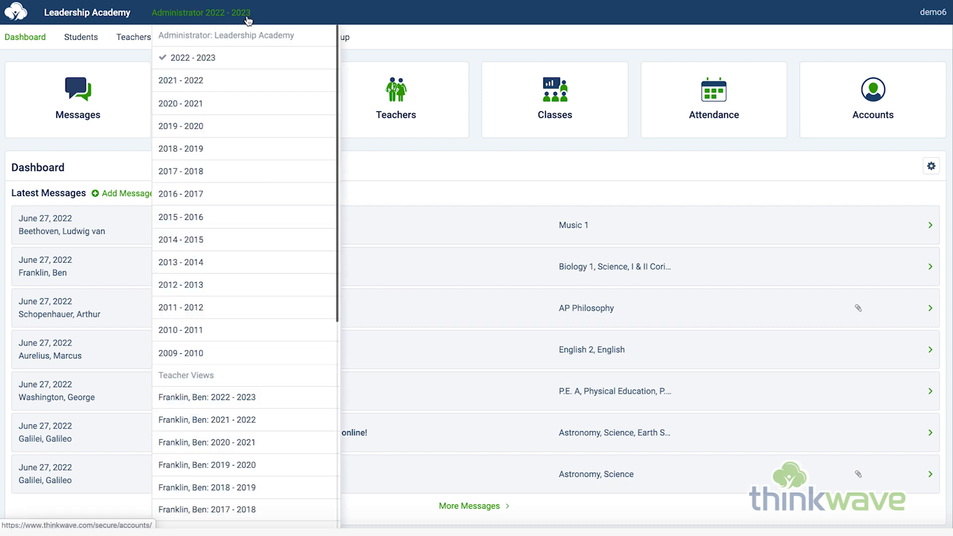
click(268, 19)
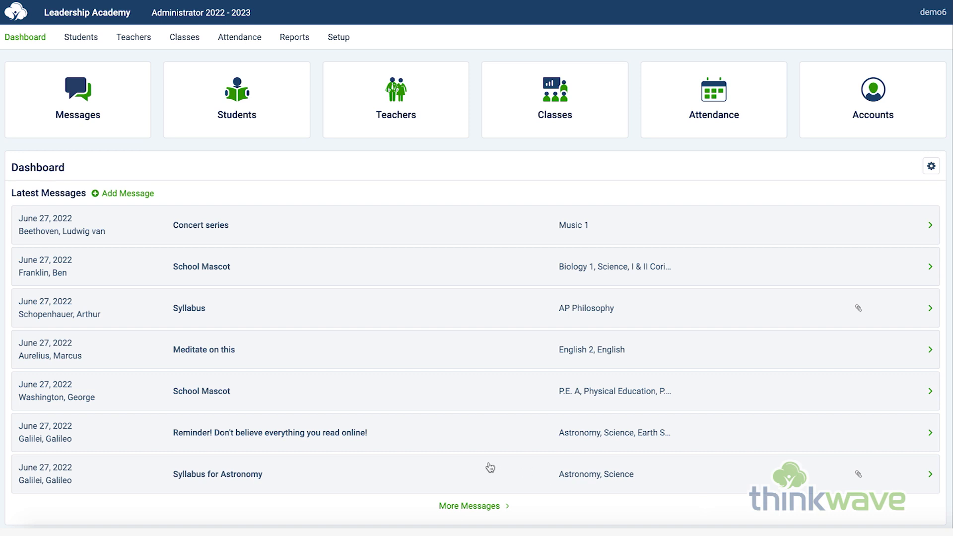
Step: Open the full message list and read the "Our New School Mascot" and "Math Syllabus" messages
click(478, 506)
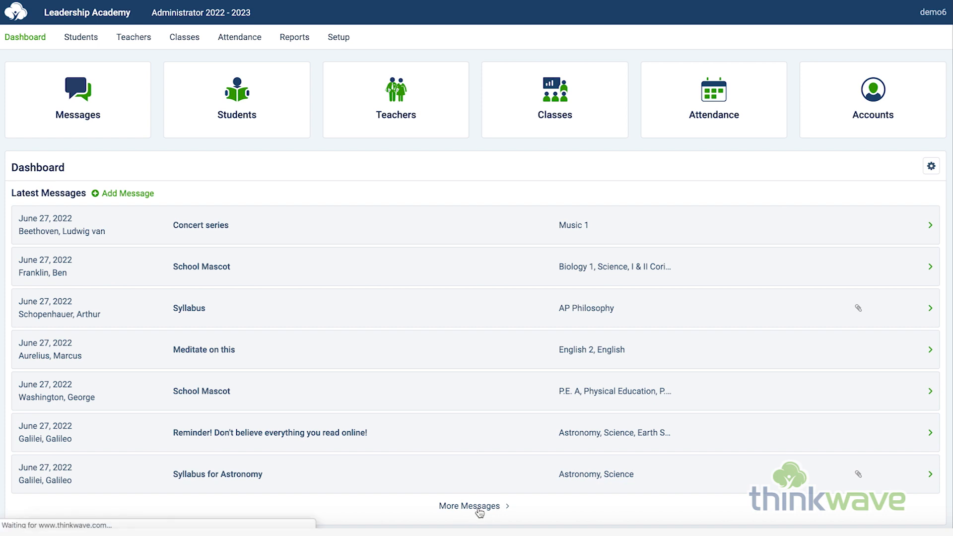
scroll(475, 450, down, 3)
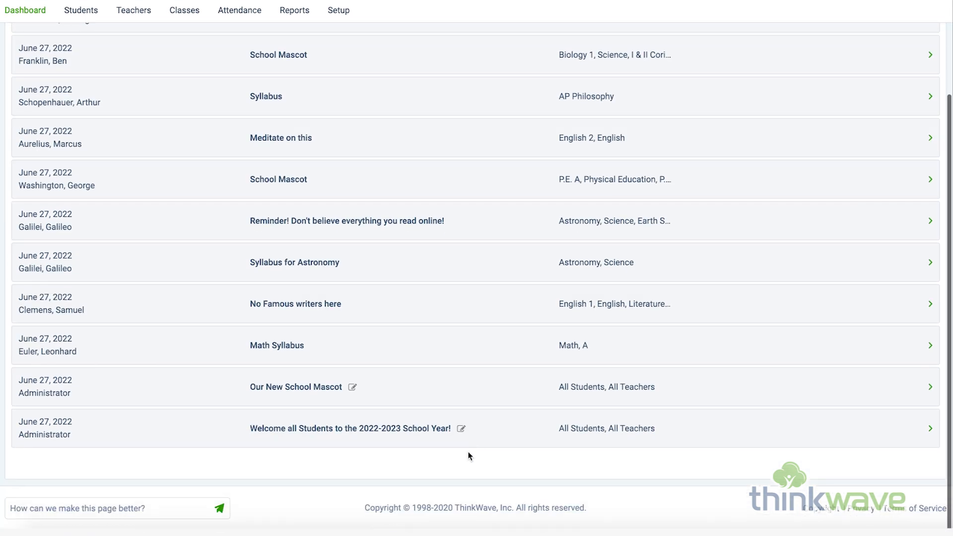
click(192, 404)
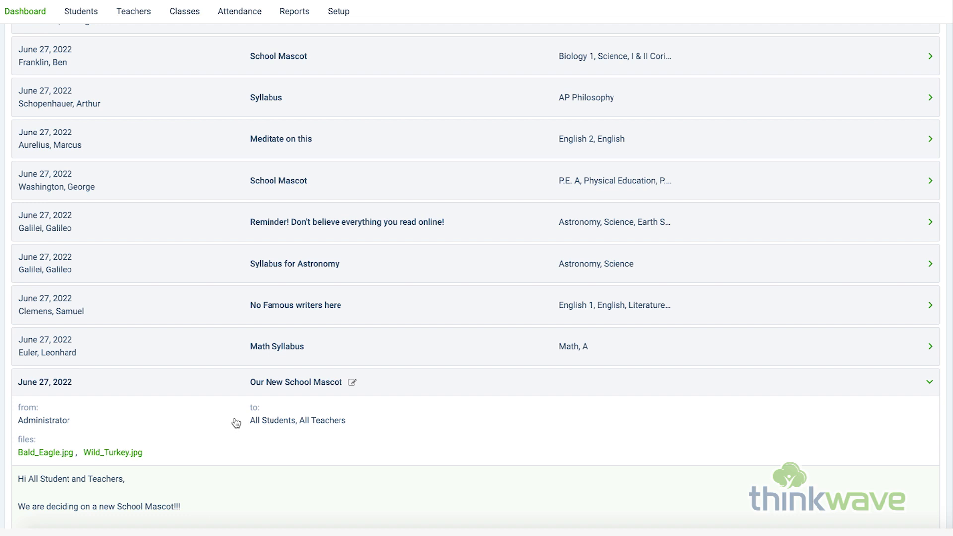
scroll(236, 423, down, 2)
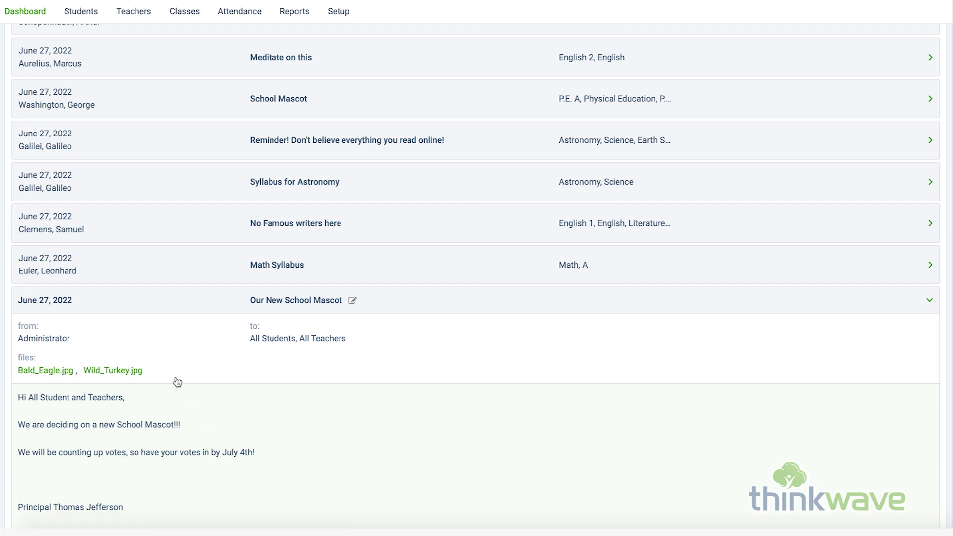
click(205, 263)
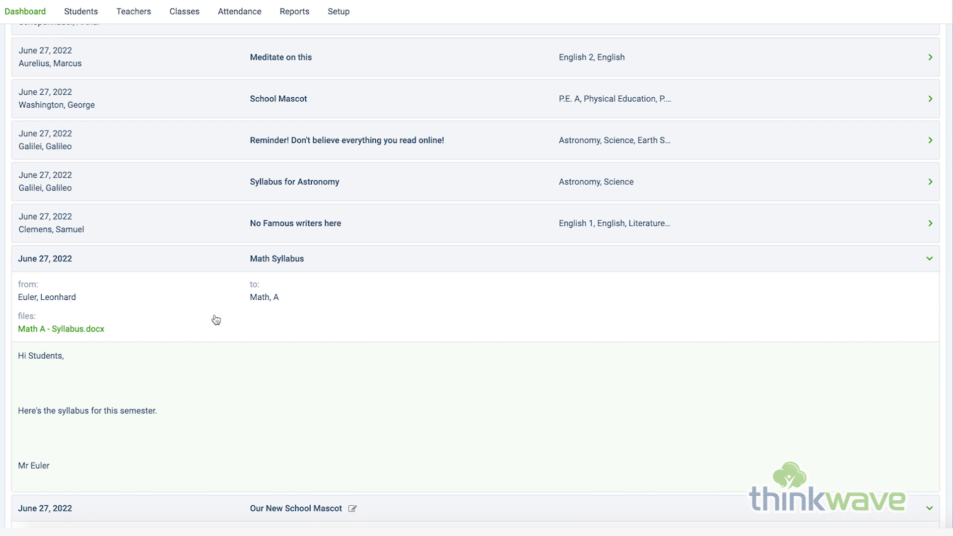
scroll(215, 297, up, 4)
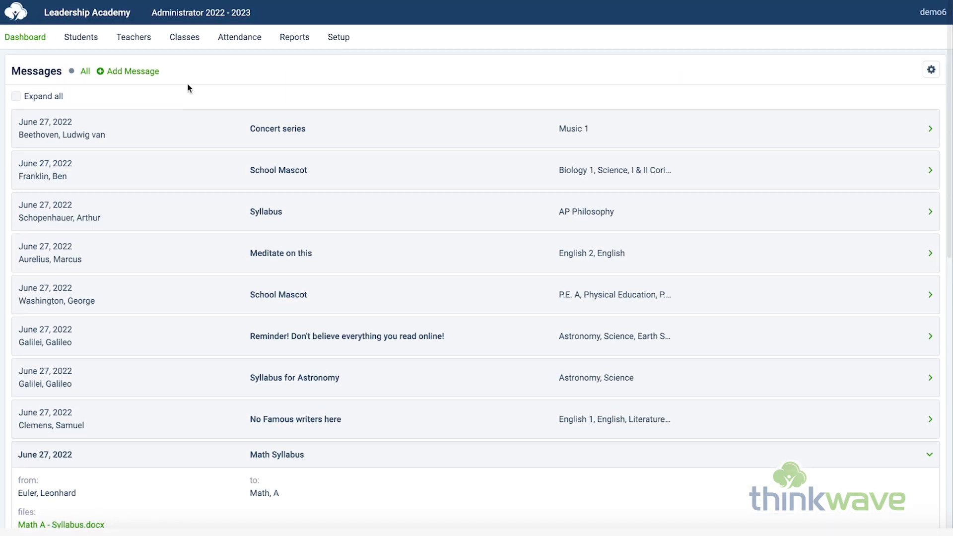
click(201, 12)
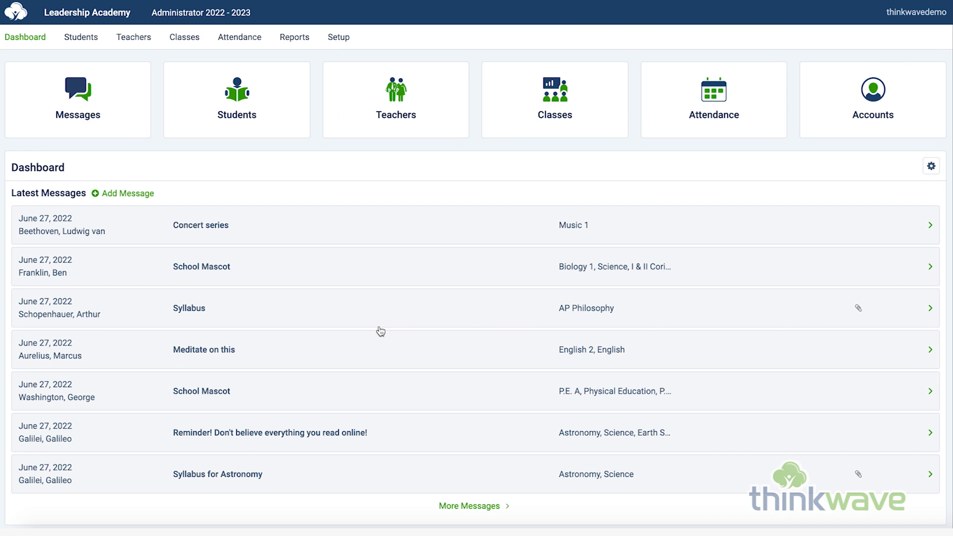
Step: From a student's record, start a new custom field, examine its Applies to and Type options, and leave without saving
click(93, 43)
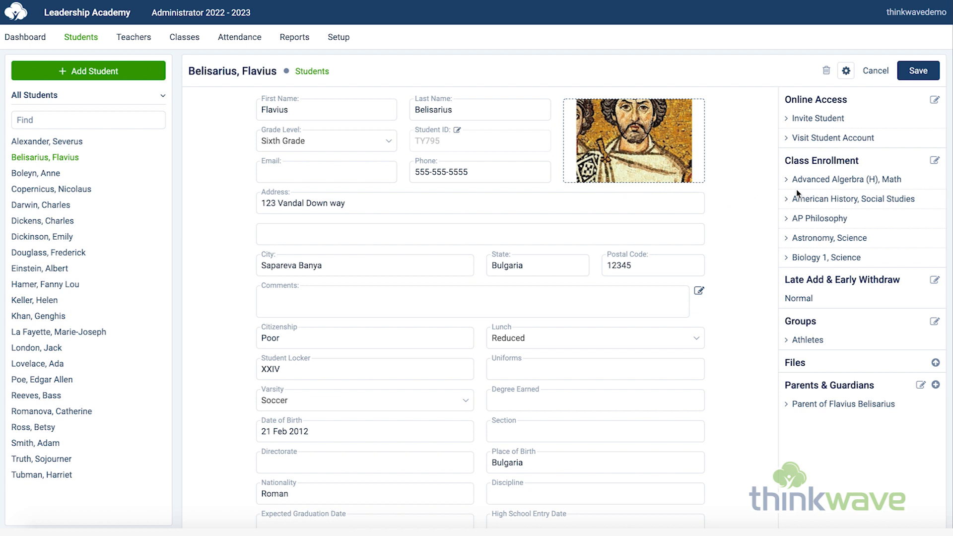
click(847, 73)
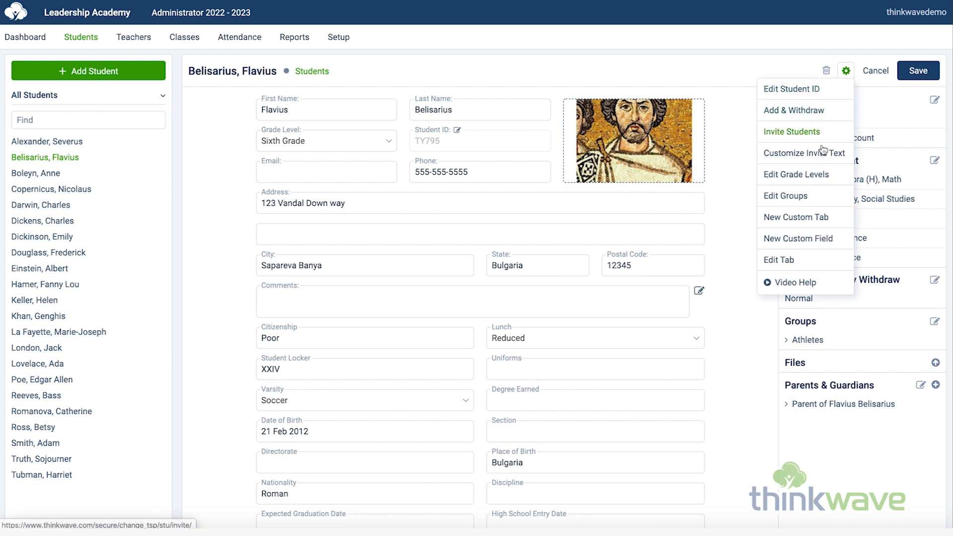
click(817, 239)
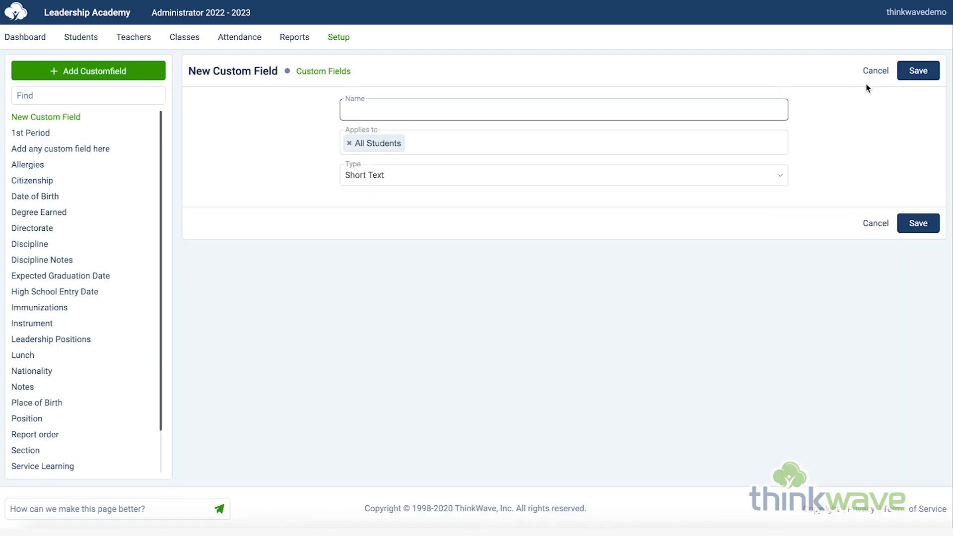
click(440, 150)
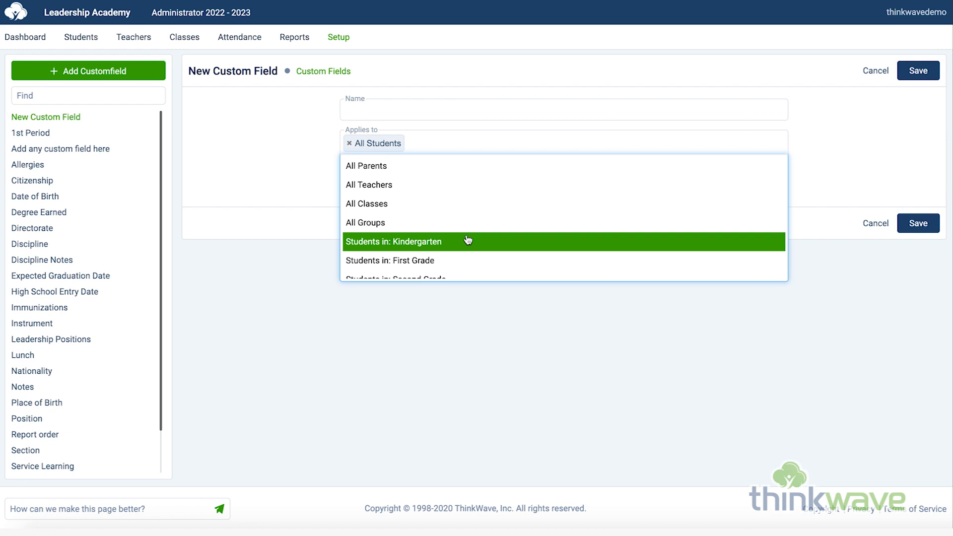
click(803, 144)
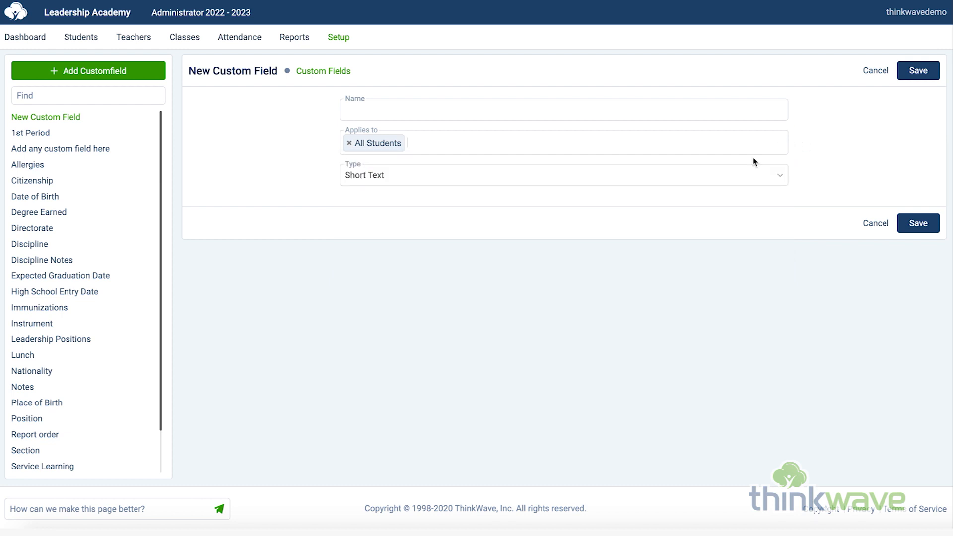
click(495, 181)
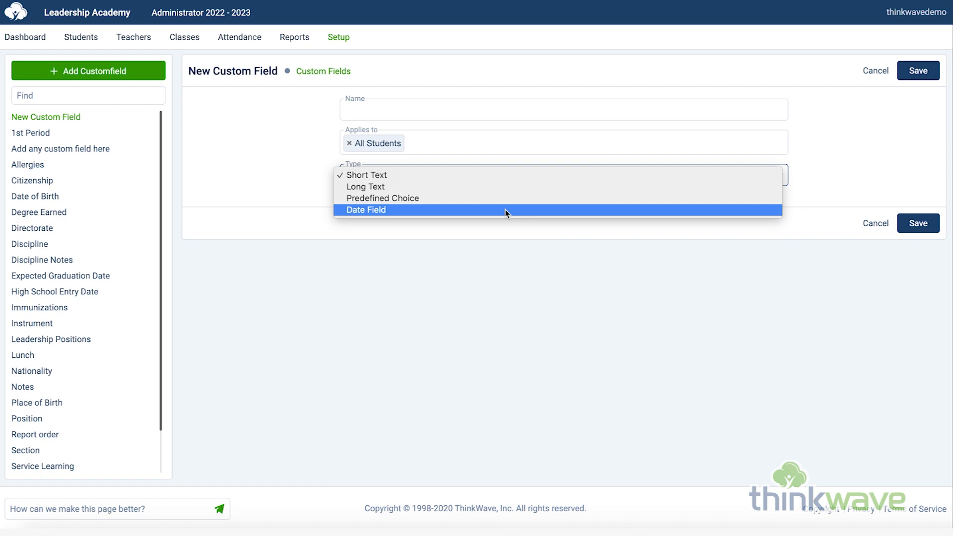
click(843, 103)
click(876, 75)
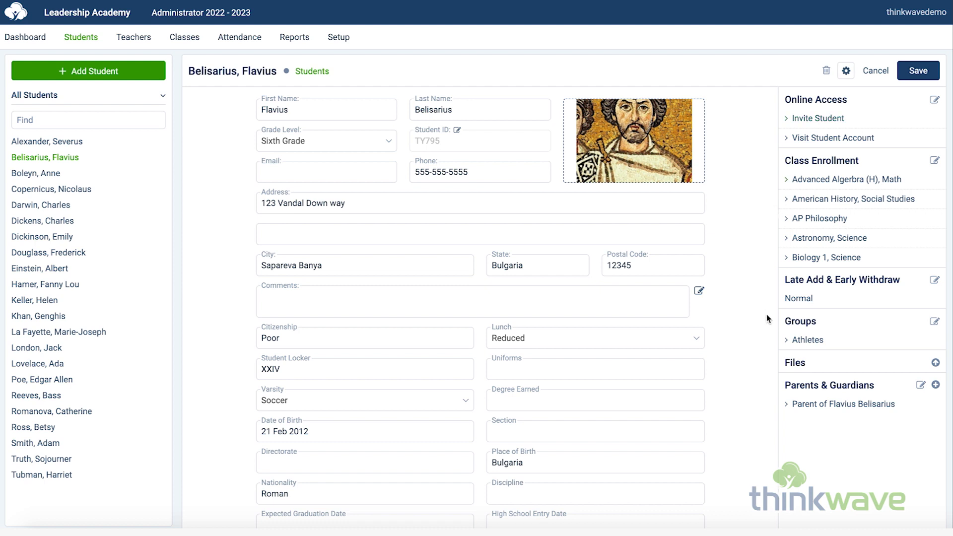
Step: View the student's file upload page, cancel it, and check the grade level choices in the student's record
click(936, 363)
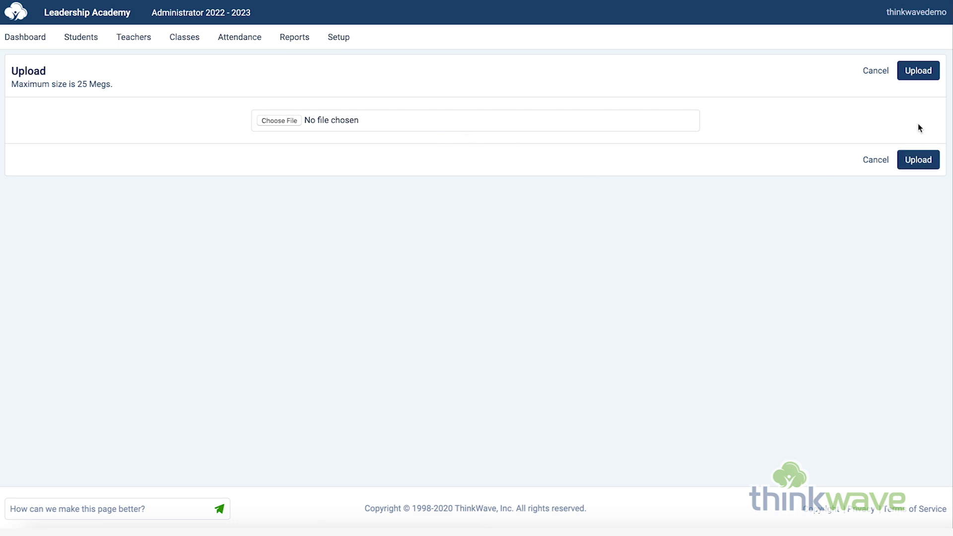
click(877, 71)
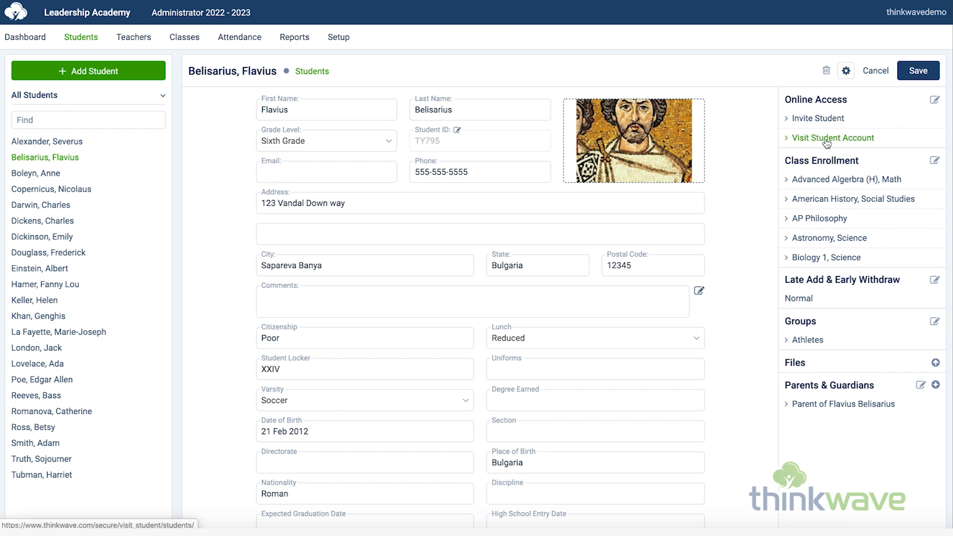
click(386, 141)
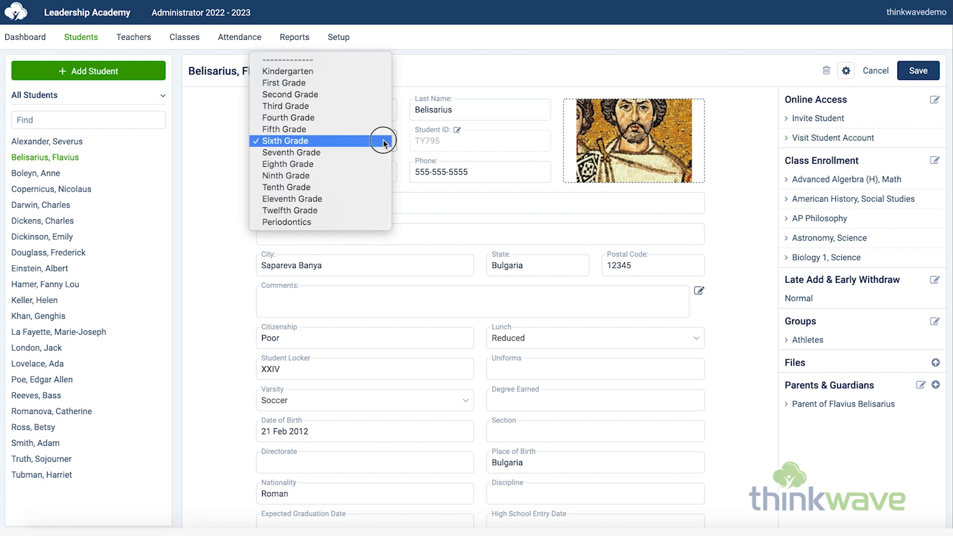
click(409, 139)
click(368, 170)
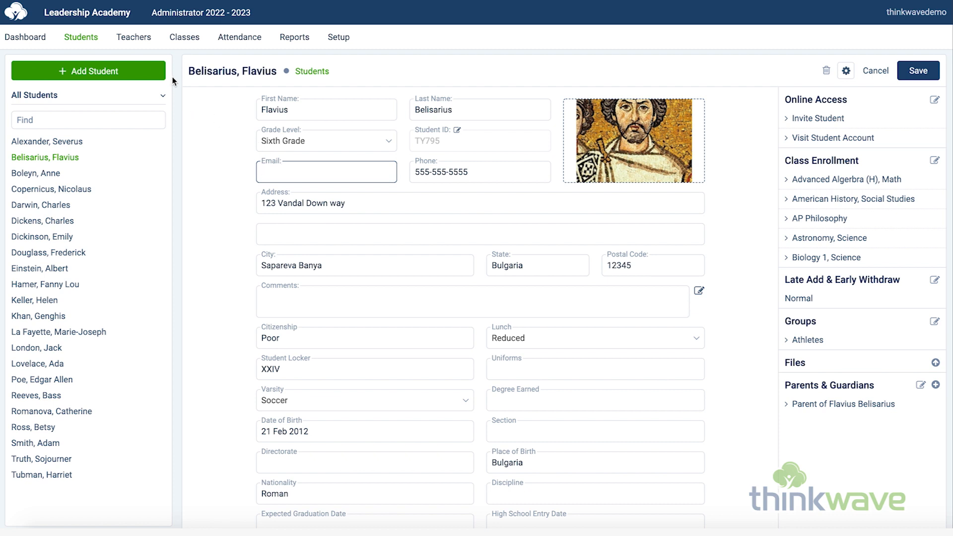
Step: Open the Teachers section to view a teacher's profile, online gradebook links and assigned classes
click(89, 42)
click(141, 41)
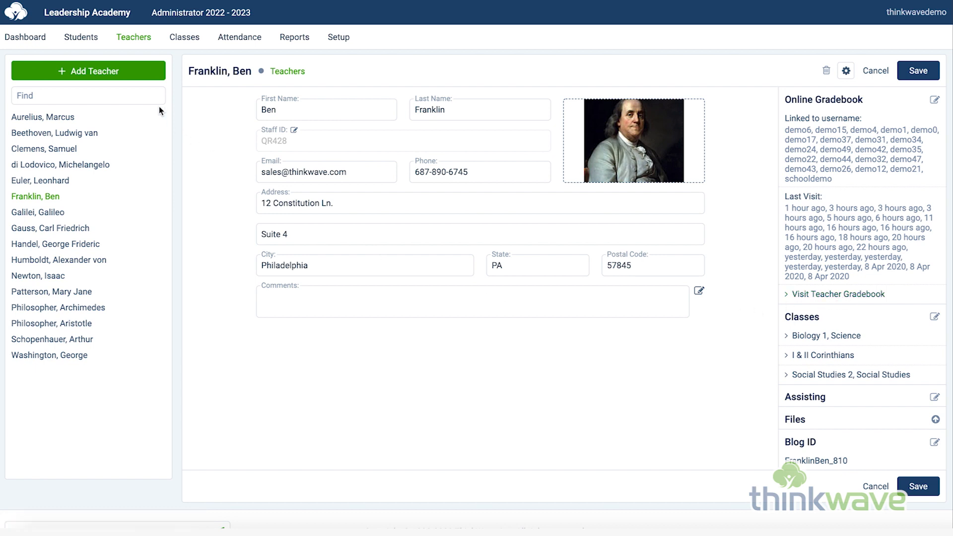
mouse_move(142, 40)
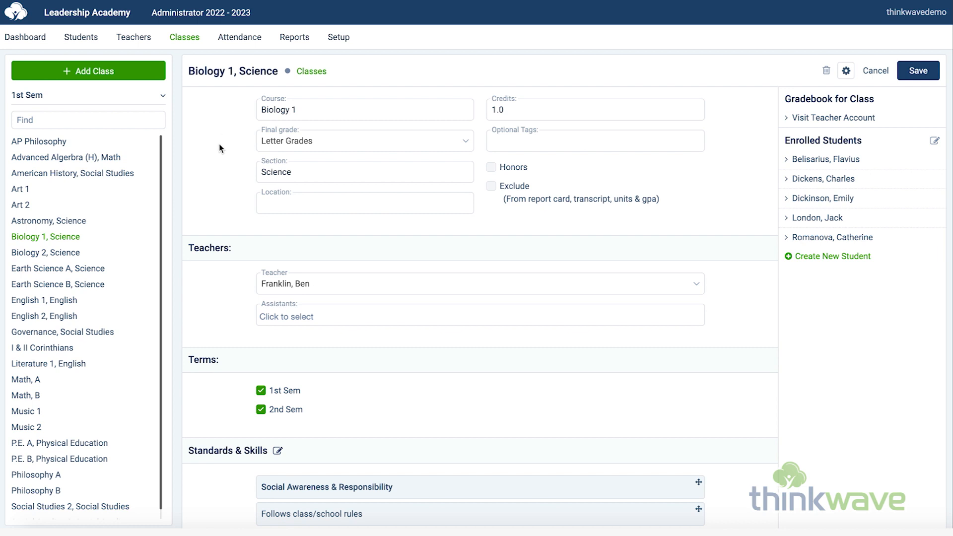
Step: Examine the final grade scales and the teacher choices in the Biology 1, Science class record
click(465, 142)
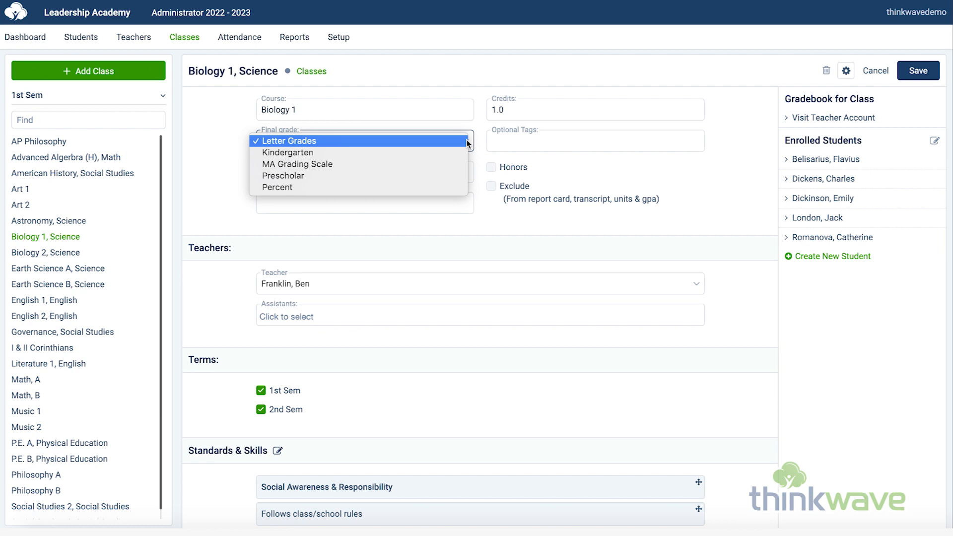
click(469, 142)
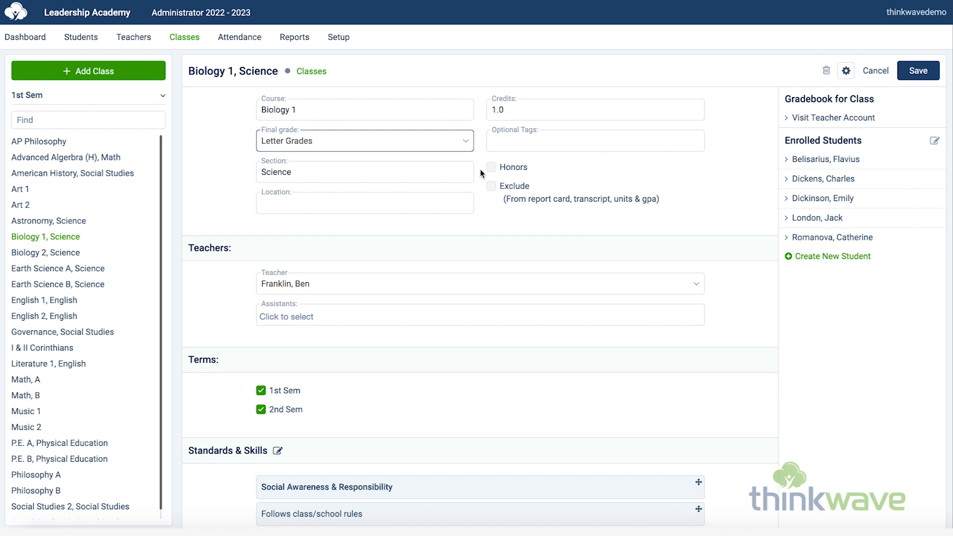
click(442, 281)
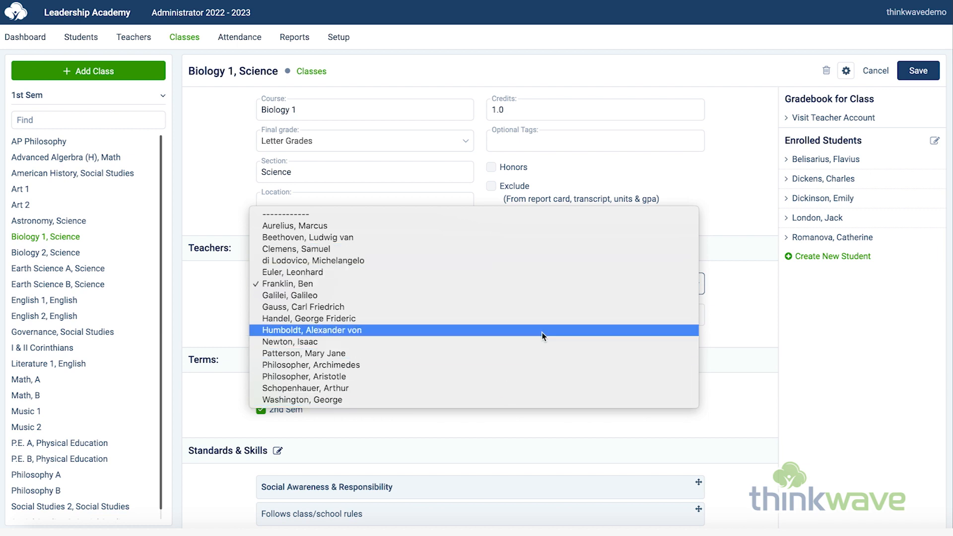
click(771, 294)
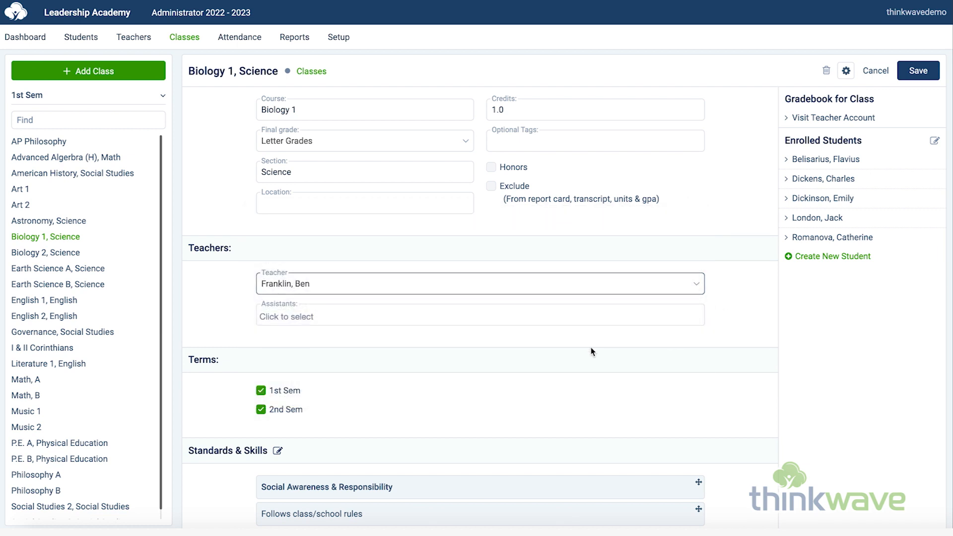
Step: Review the Standards & Skills of the Biology 1, Science class and the period choices for its Monday schedule
scroll(329, 339, down, 4)
scroll(329, 339, down, 6)
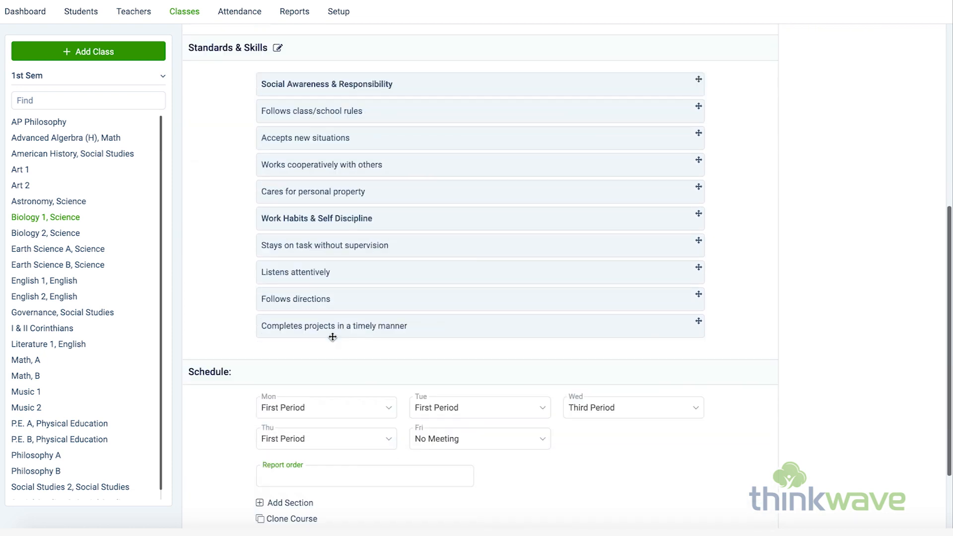
click(389, 311)
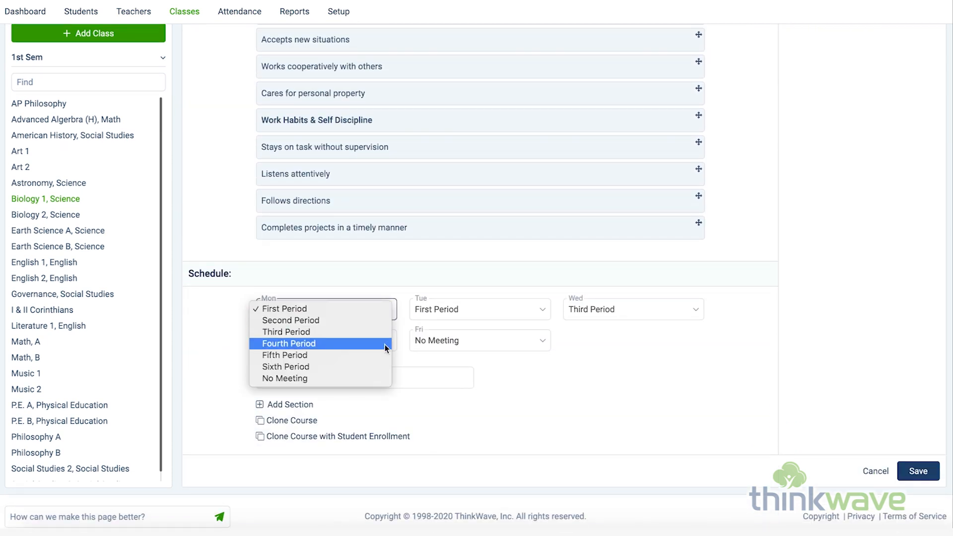
click(384, 309)
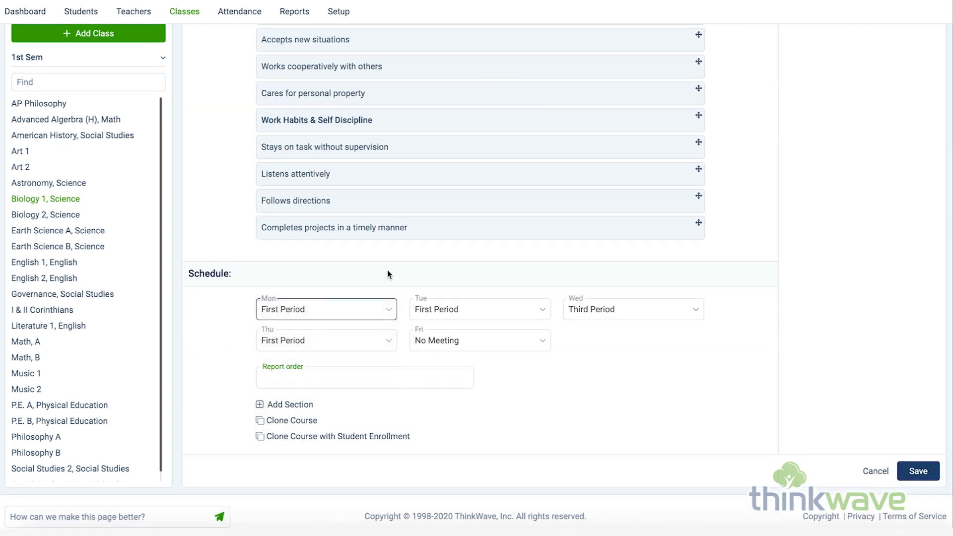
scroll(388, 270, up, 2)
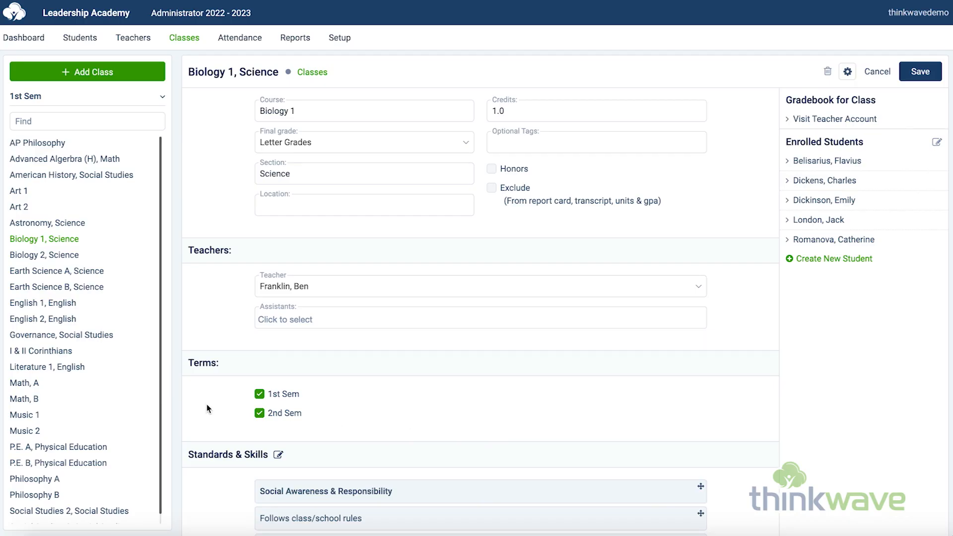
Step: Open Final Grades & Comments for Biology 1, Science and examine the first student's admin override options for grade and comment
mouse_move(182, 47)
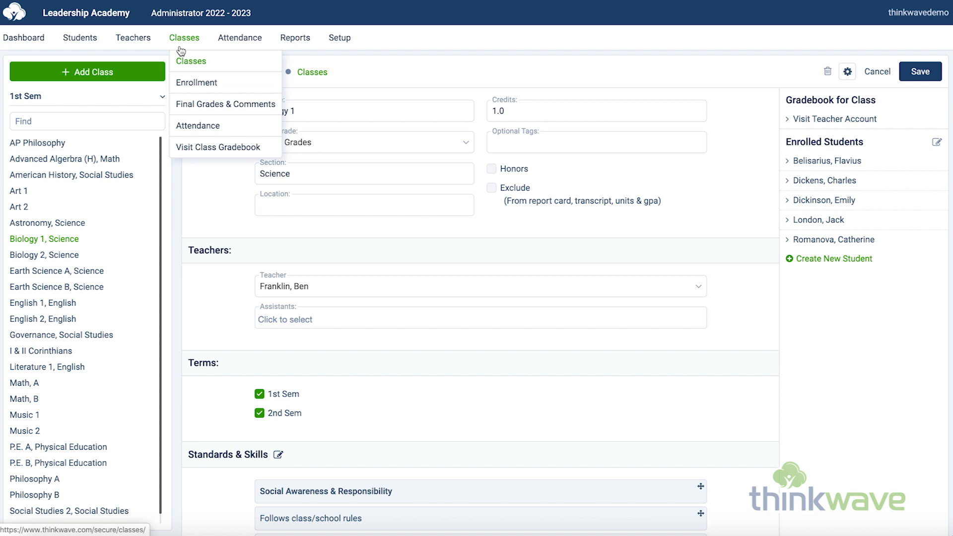
click(188, 104)
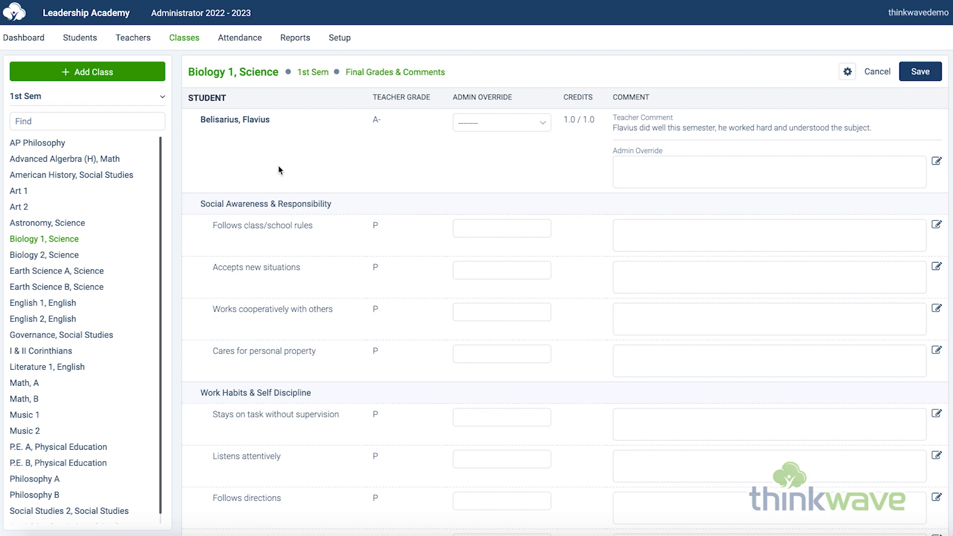
click(546, 123)
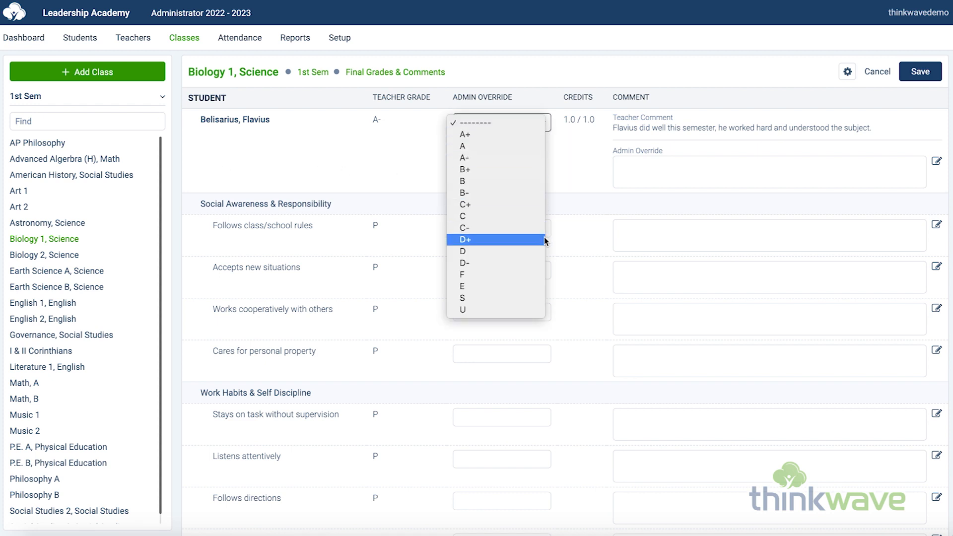
click(565, 166)
click(707, 170)
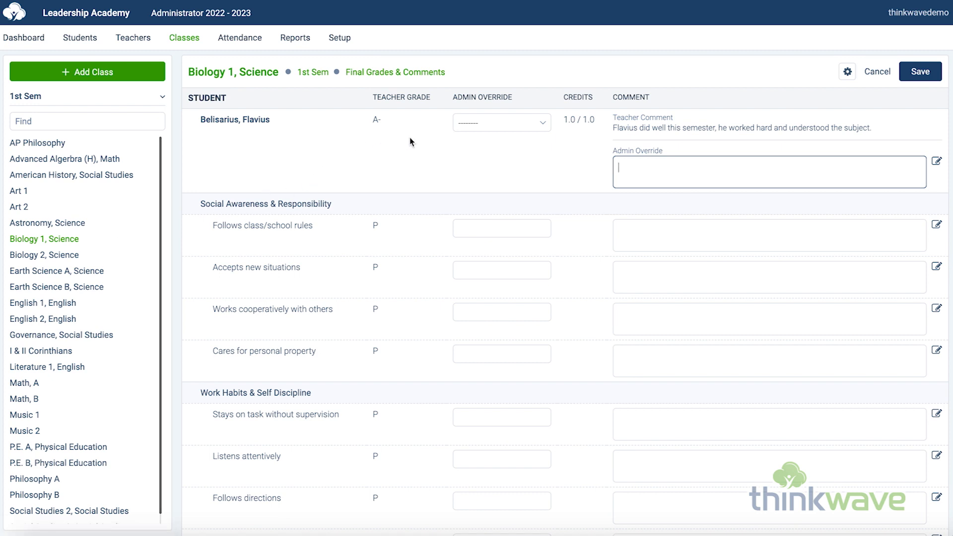
click(651, 140)
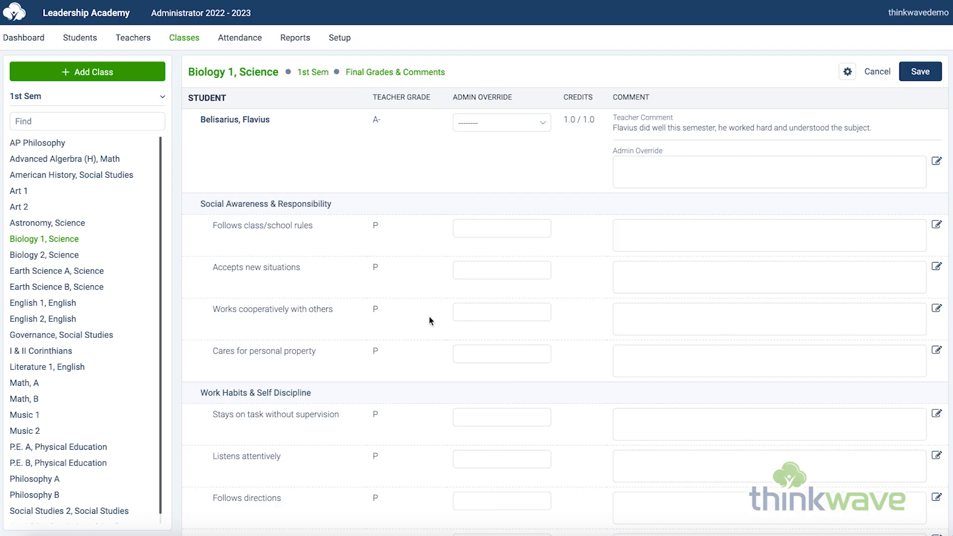
Step: Open the daily Attendance page and examine the override choices for the student marked Absent
click(254, 41)
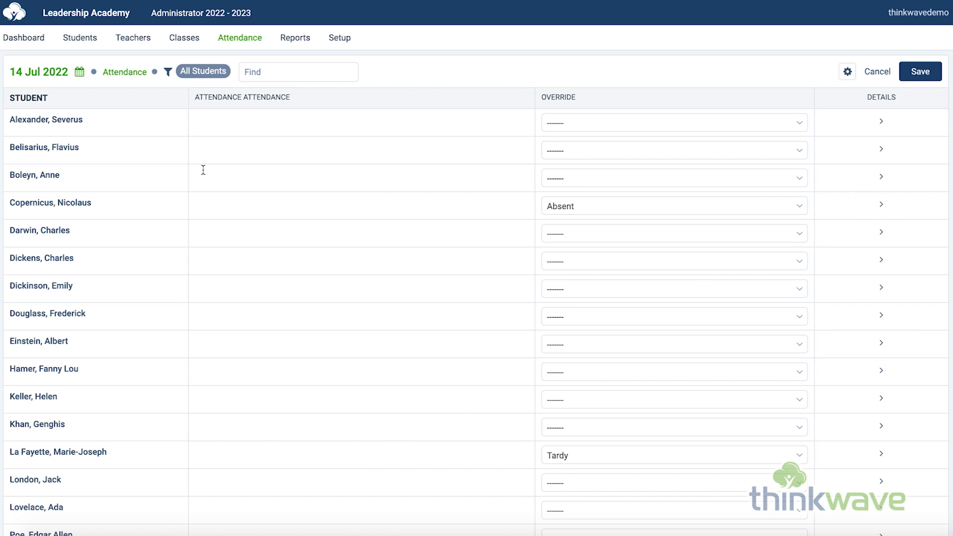
click(618, 205)
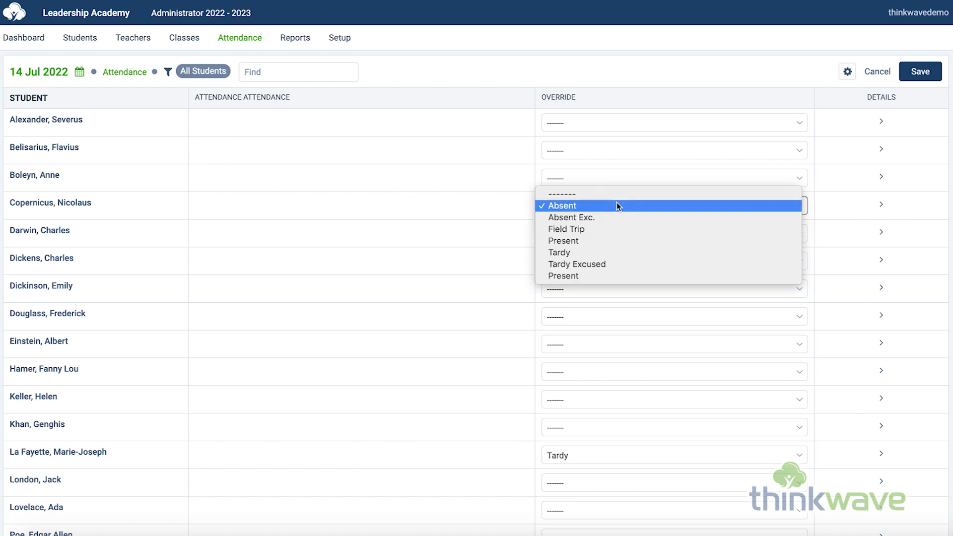
click(640, 253)
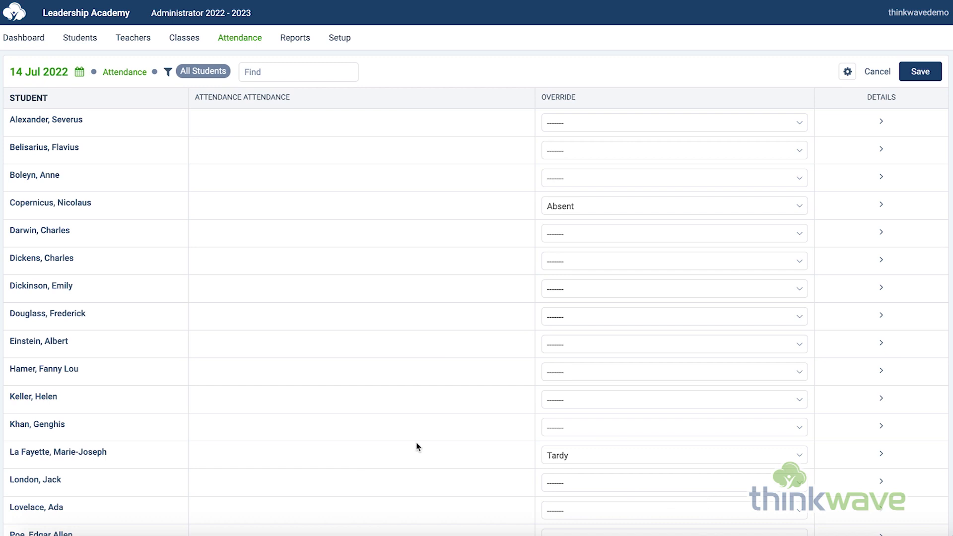
Step: Open the Report Card report from the student reports and set its style to Single Term
click(287, 39)
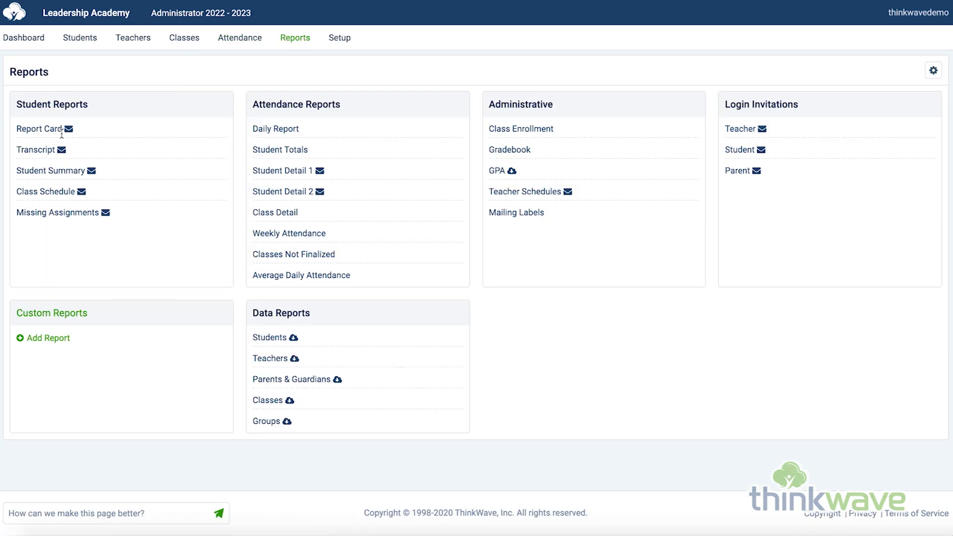
click(44, 130)
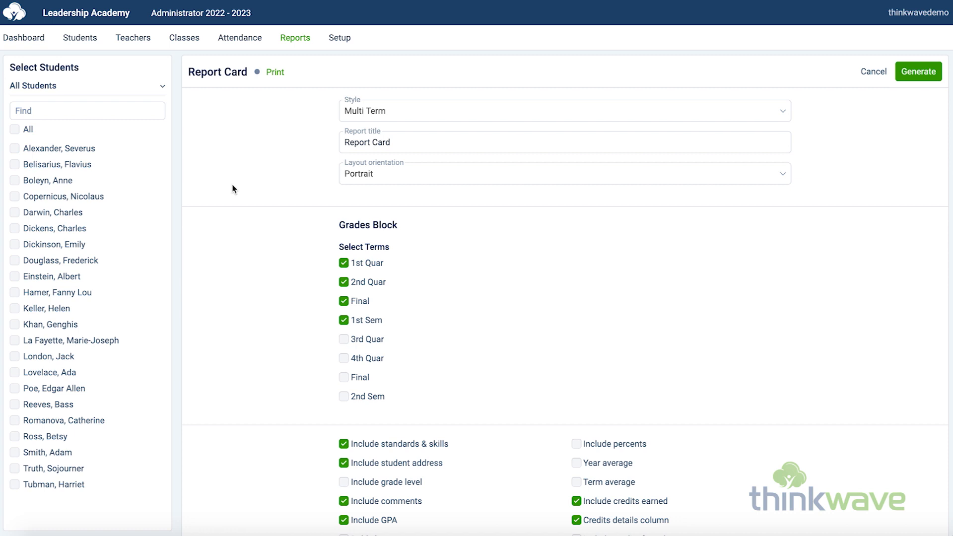
click(398, 115)
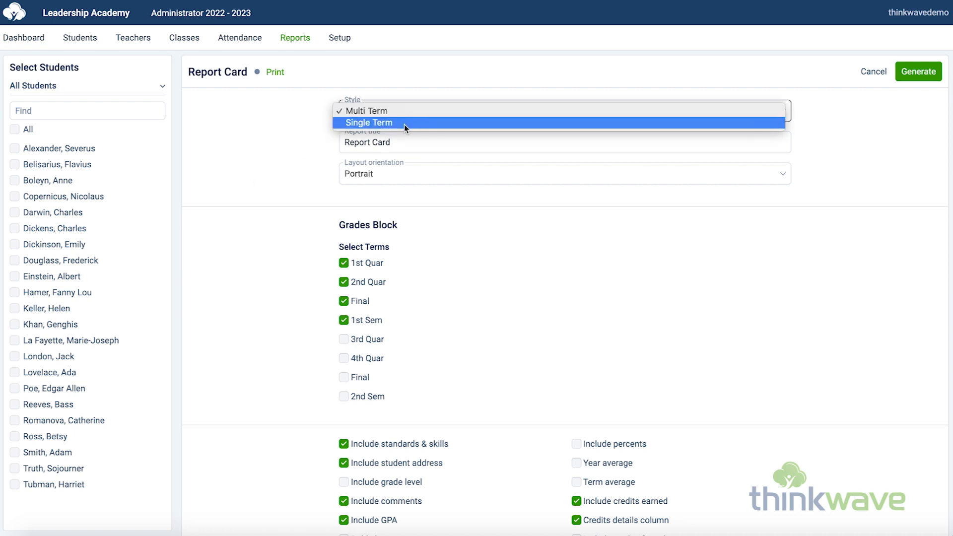
click(404, 123)
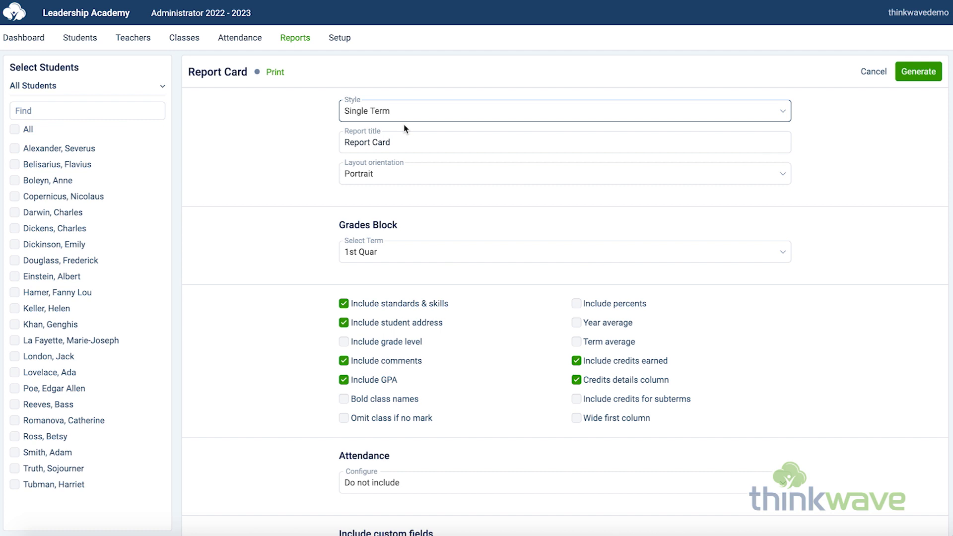
Step: Title the report card "Progress Report" and set its grades block to the 1st Sem term
click(435, 183)
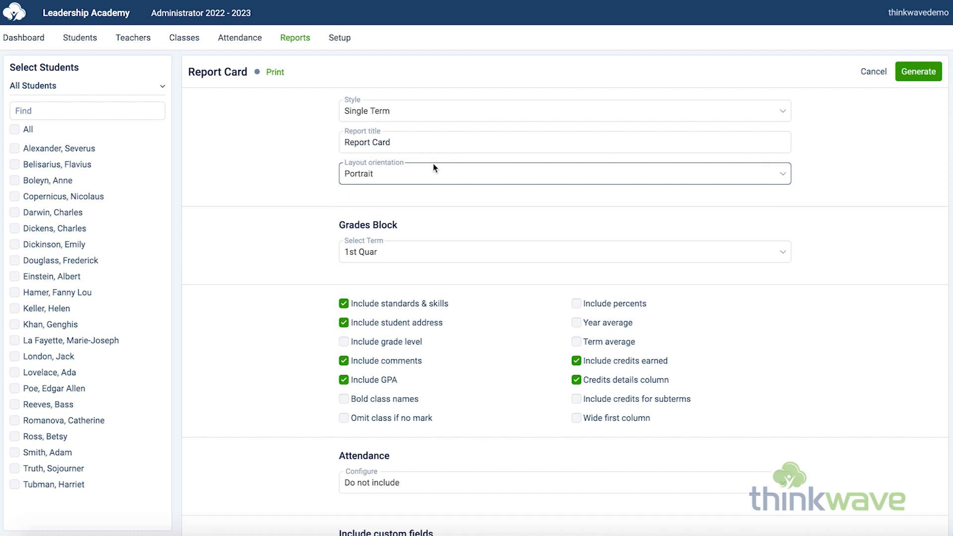
drag(433, 144, 281, 144)
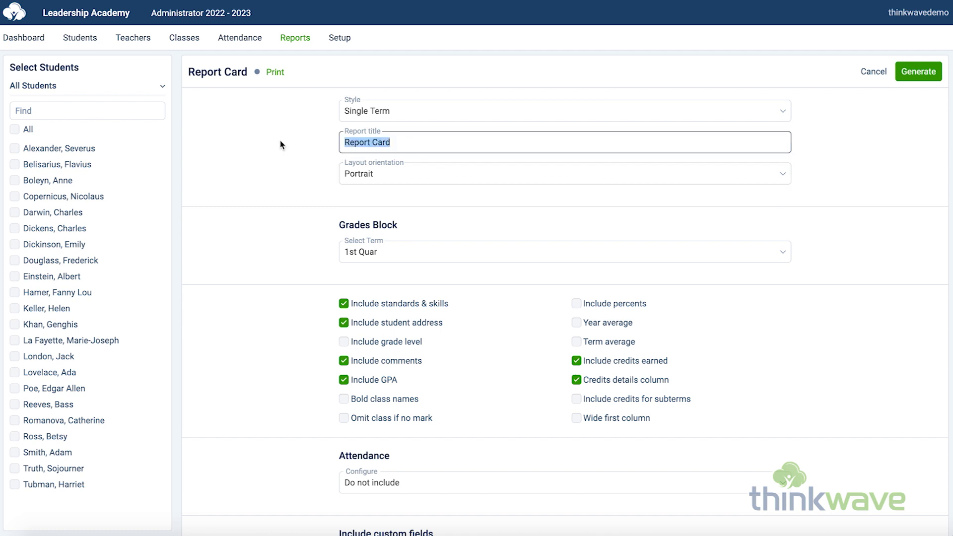
text(Progress Report)
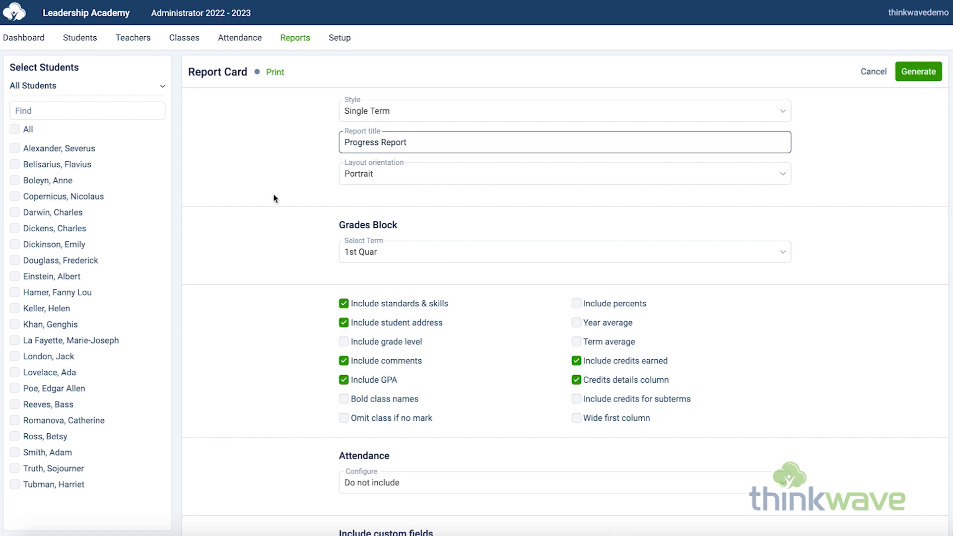
click(429, 250)
click(428, 287)
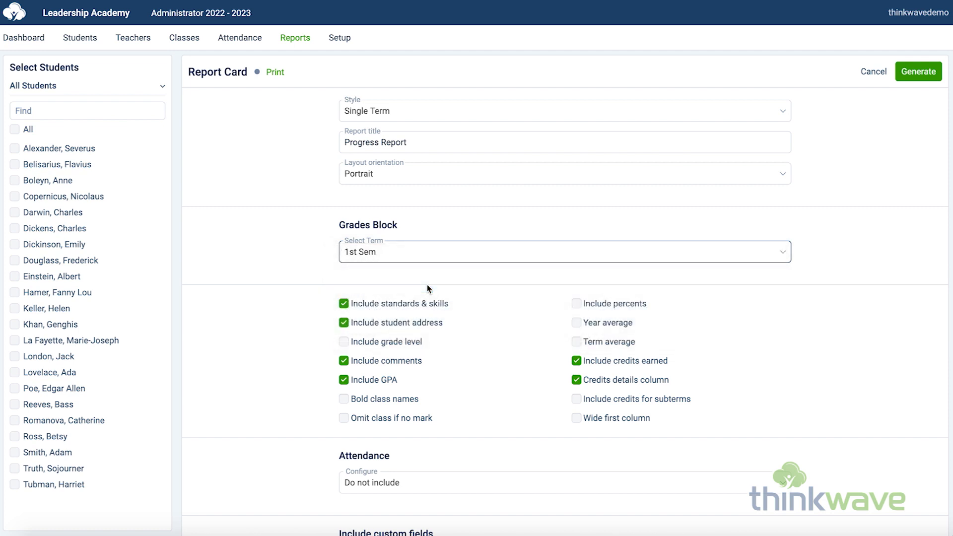
Step: Review the report card's attendance inclusion choices, custom fields section and custom text field
scroll(492, 377, down, 4)
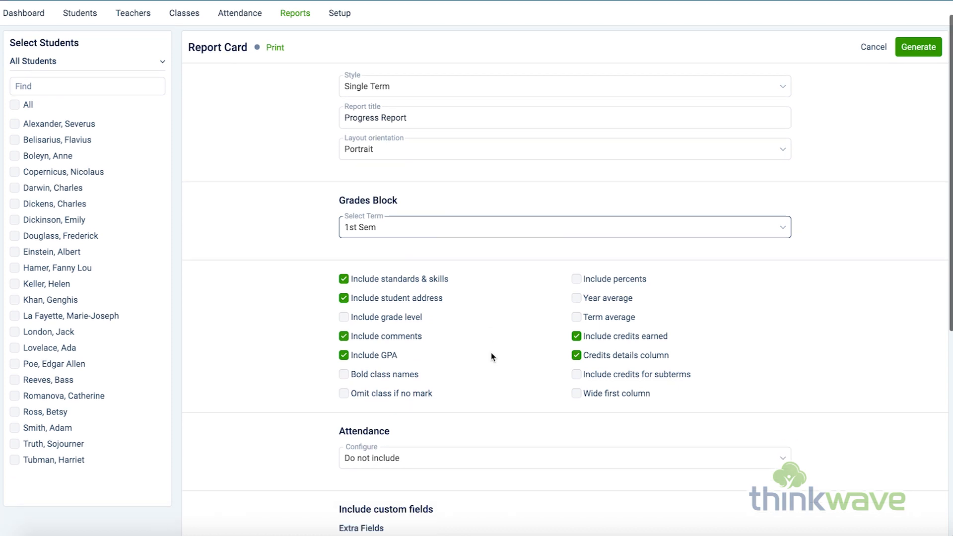
click(495, 279)
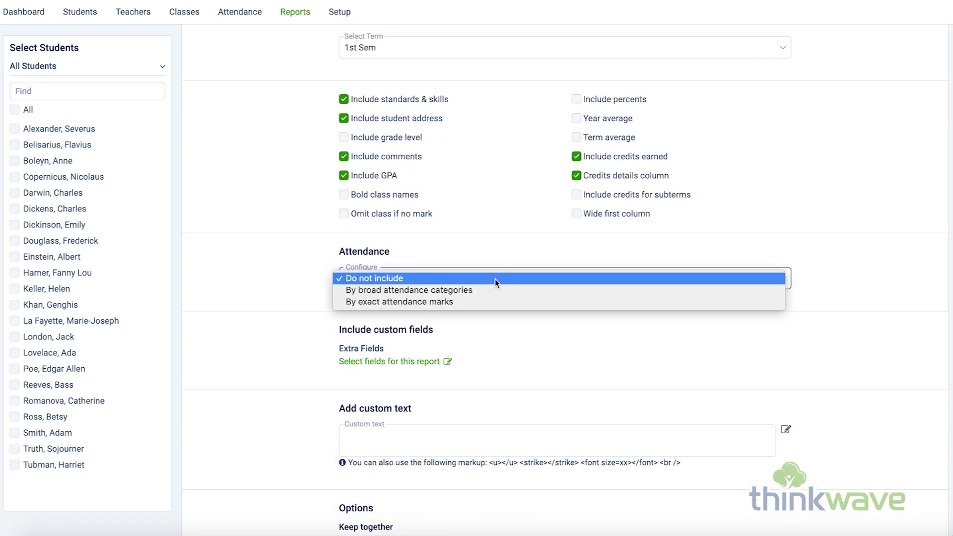
click(248, 301)
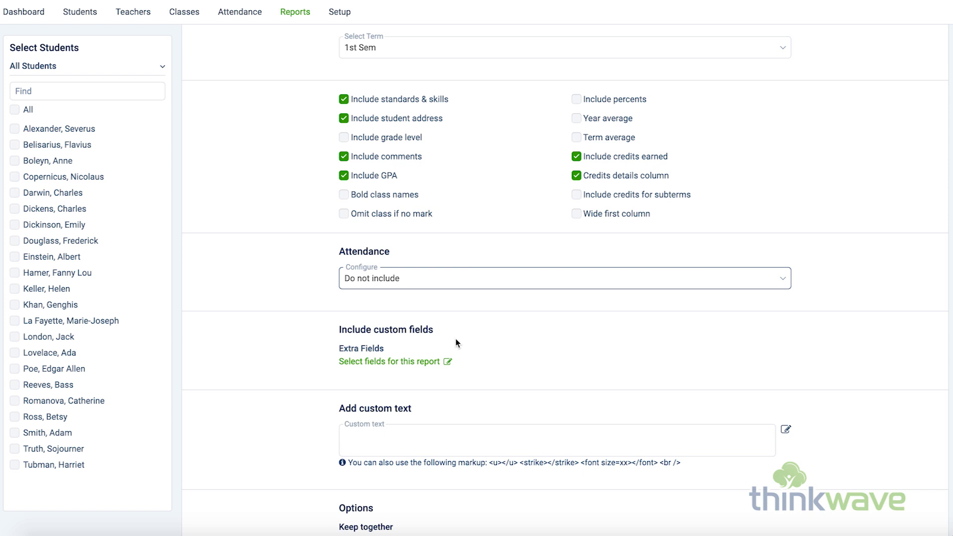
scroll(456, 343, down, 3)
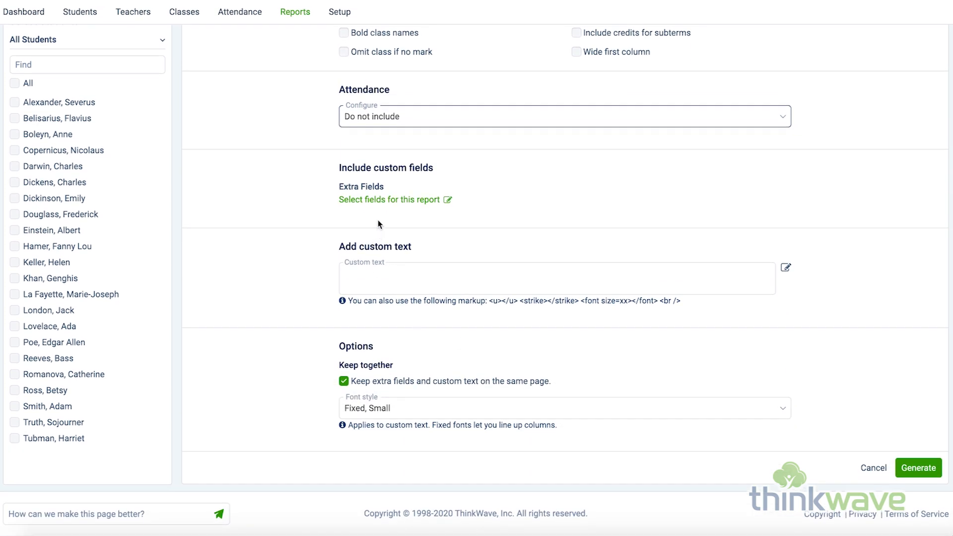
click(434, 278)
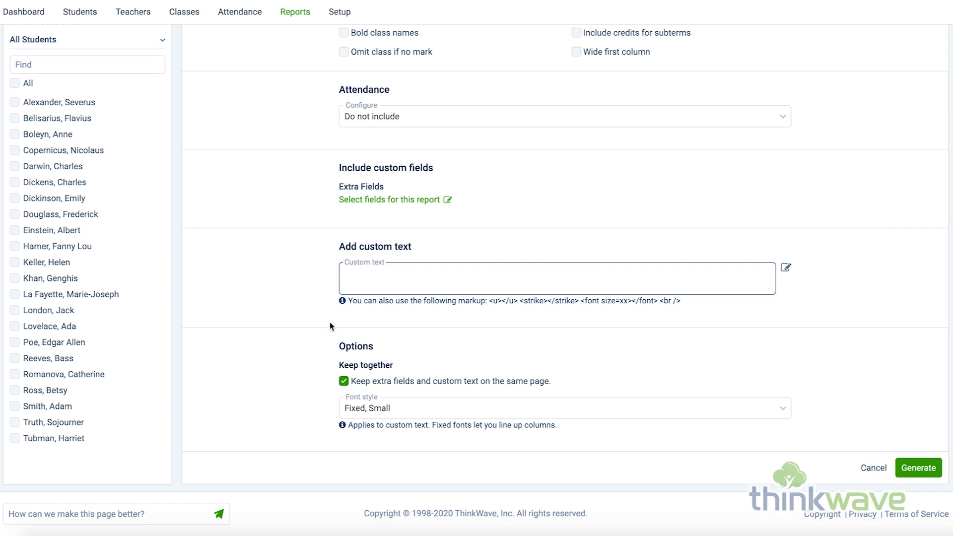
Step: Generate the report card for the first listed student and look through the resulting PDF
click(14, 103)
click(916, 469)
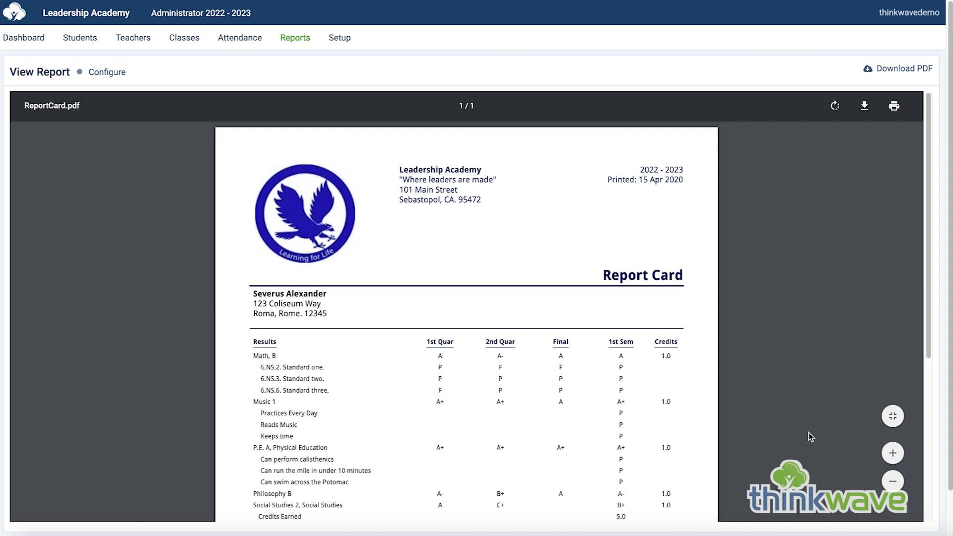
scroll(809, 432, down, 5)
scroll(809, 433, up, 3)
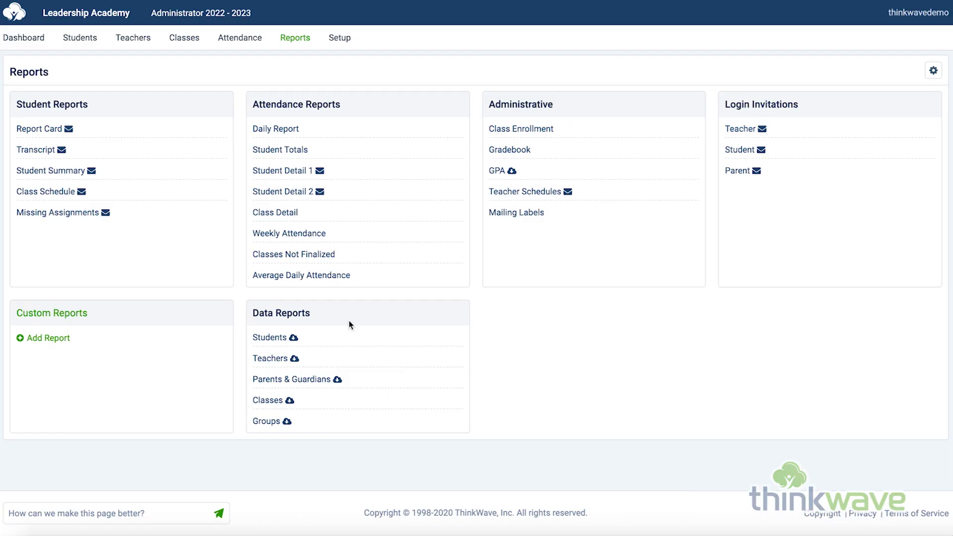
Step: Generate a Student Transcript for the second listed student and read through it to the cumulative totals
click(48, 153)
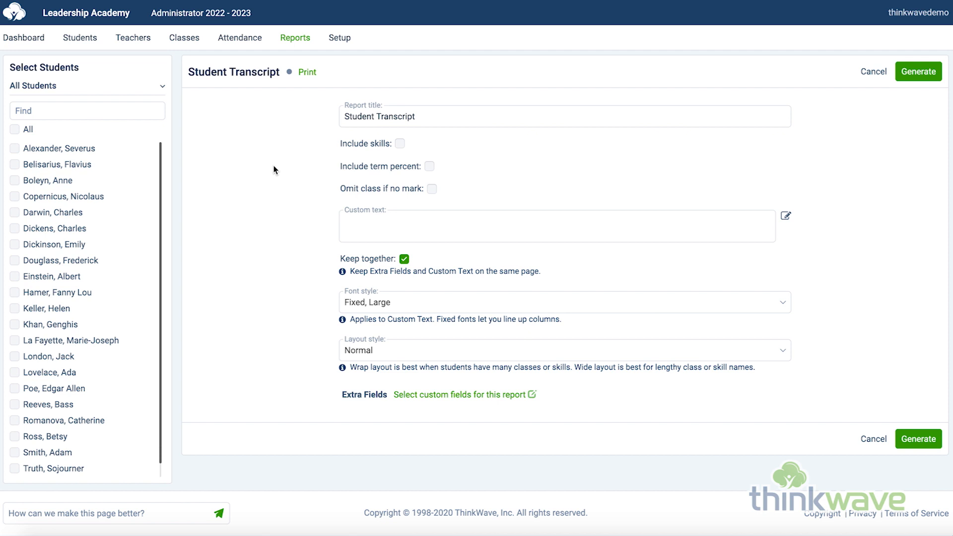
click(15, 164)
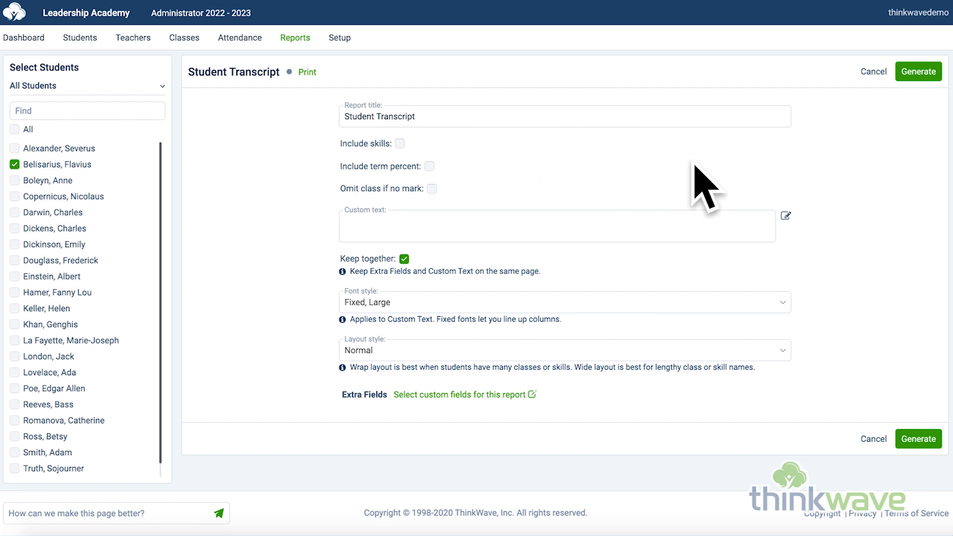
click(919, 73)
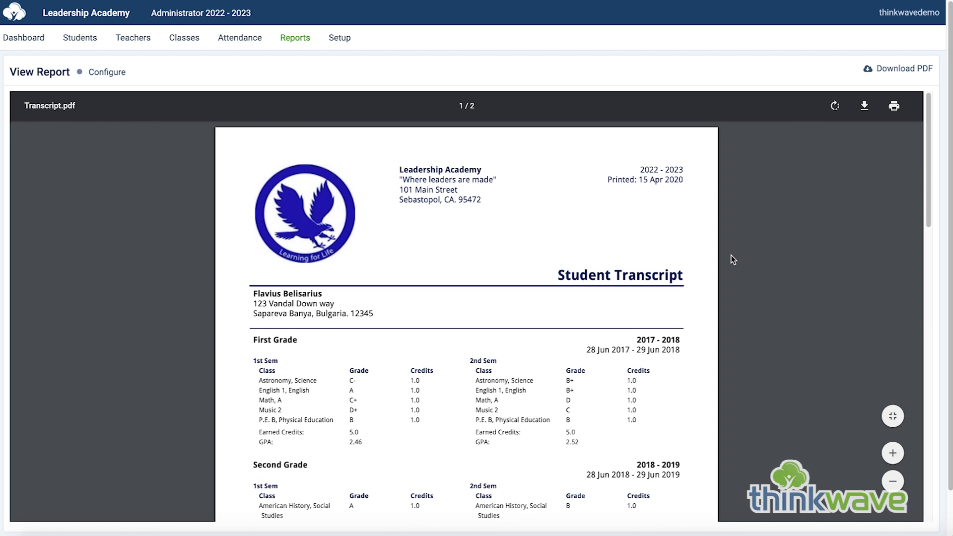
scroll(732, 255, down, 15)
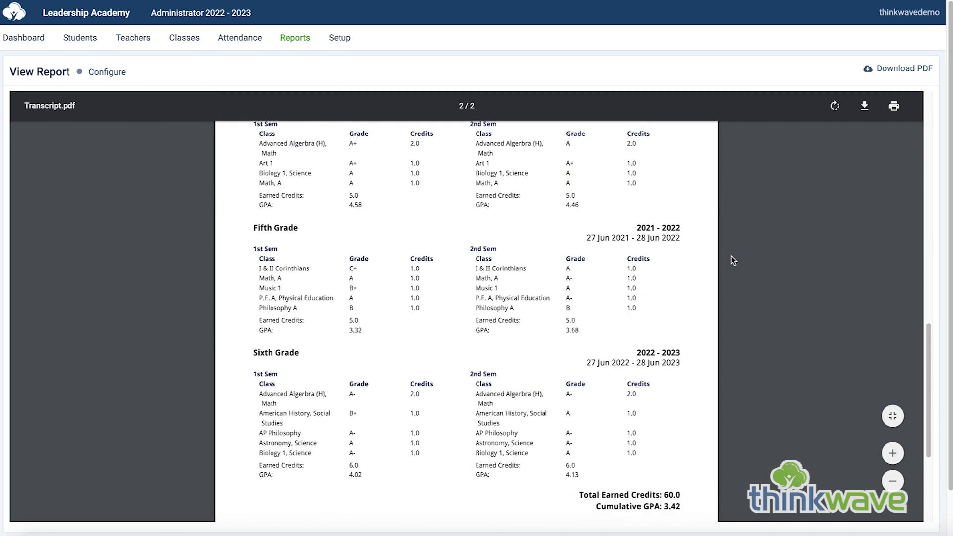
scroll(730, 260, down, 4)
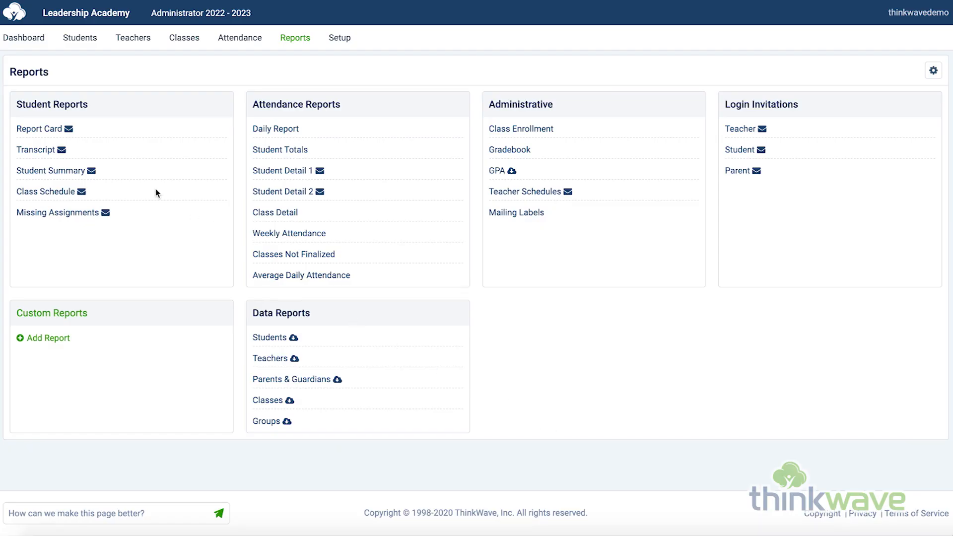
Step: Generate a Student Summary for the second listed student for the 1st Sem term and look through its pages
click(60, 172)
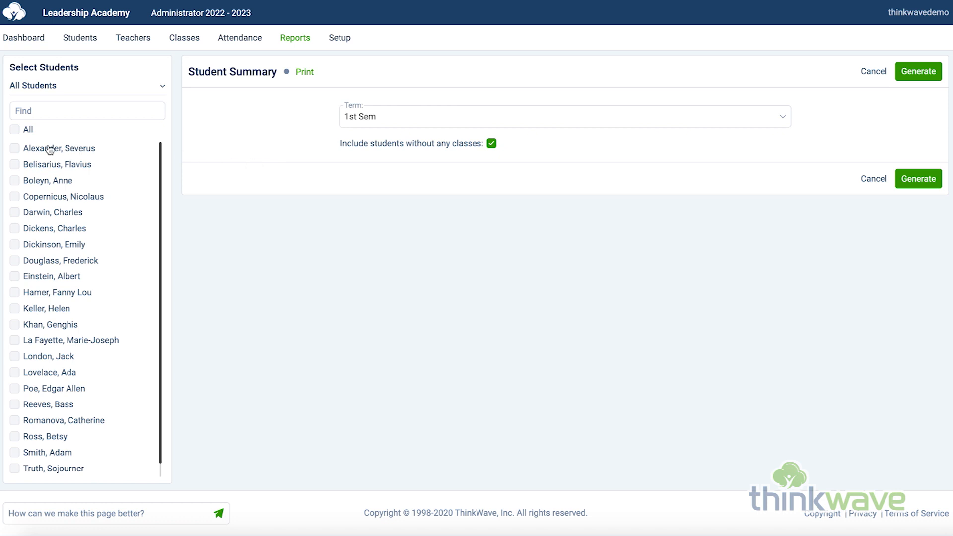
click(15, 164)
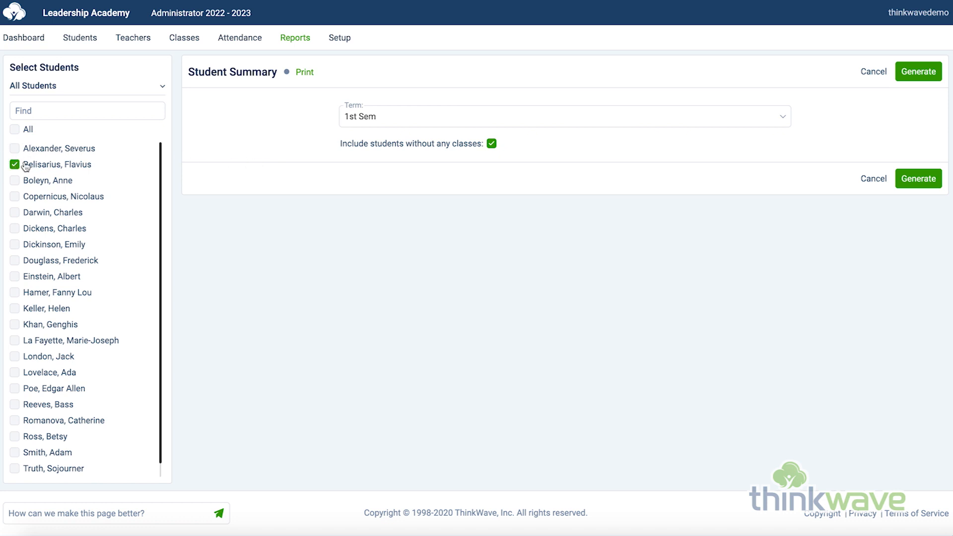
click(439, 119)
click(444, 122)
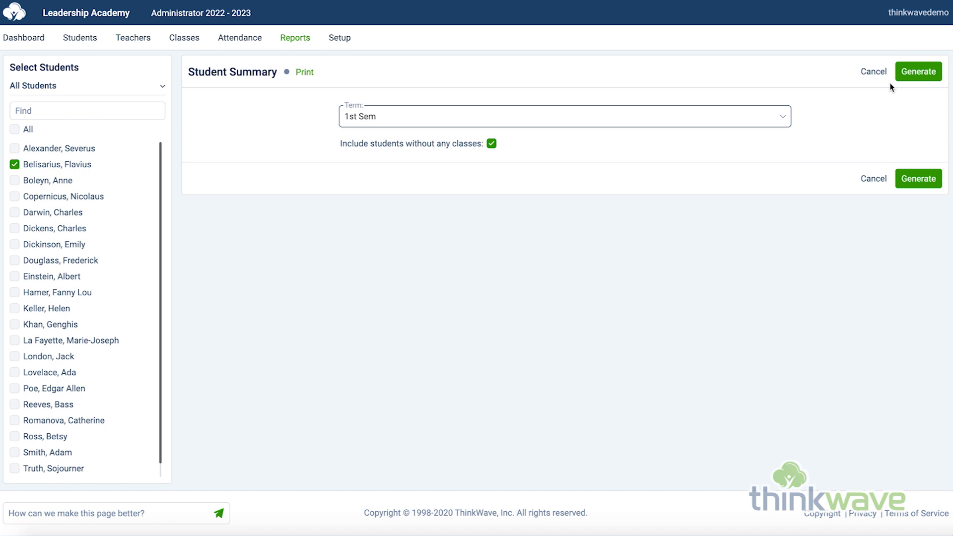
click(914, 74)
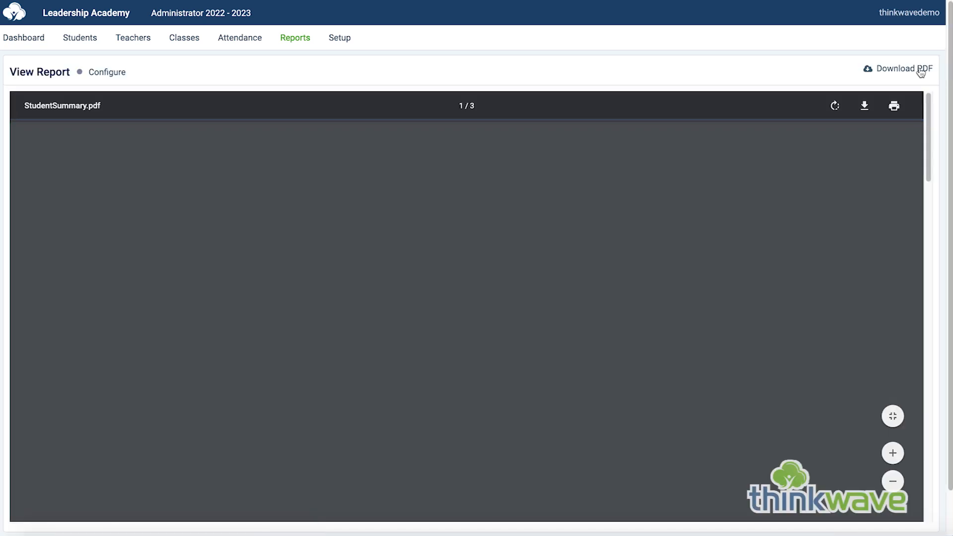
scroll(711, 313, down, 15)
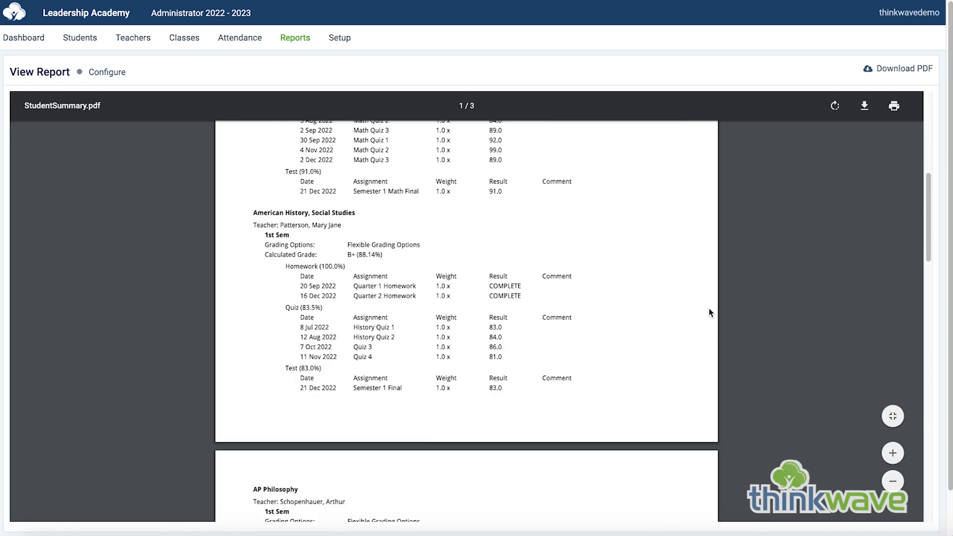
scroll(711, 313, down, 8)
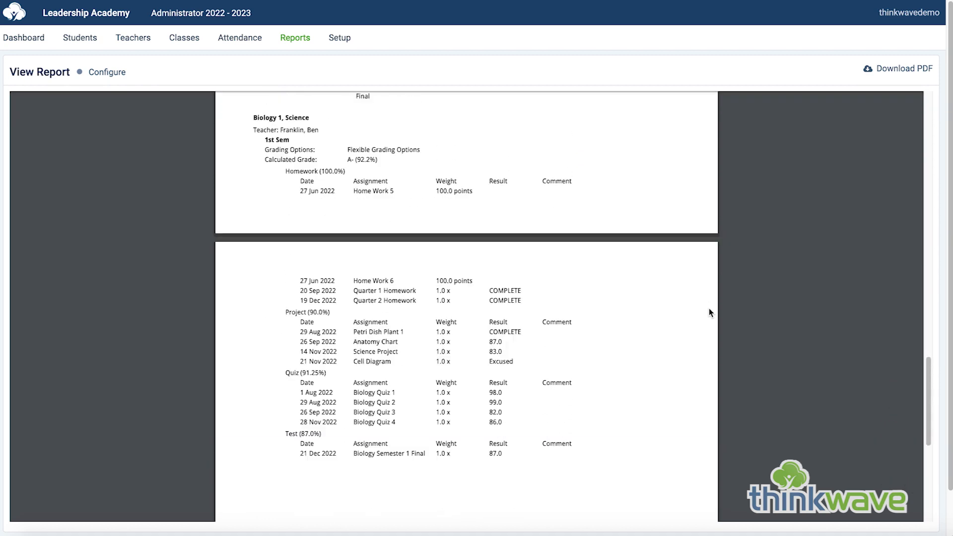
scroll(710, 313, up, 20)
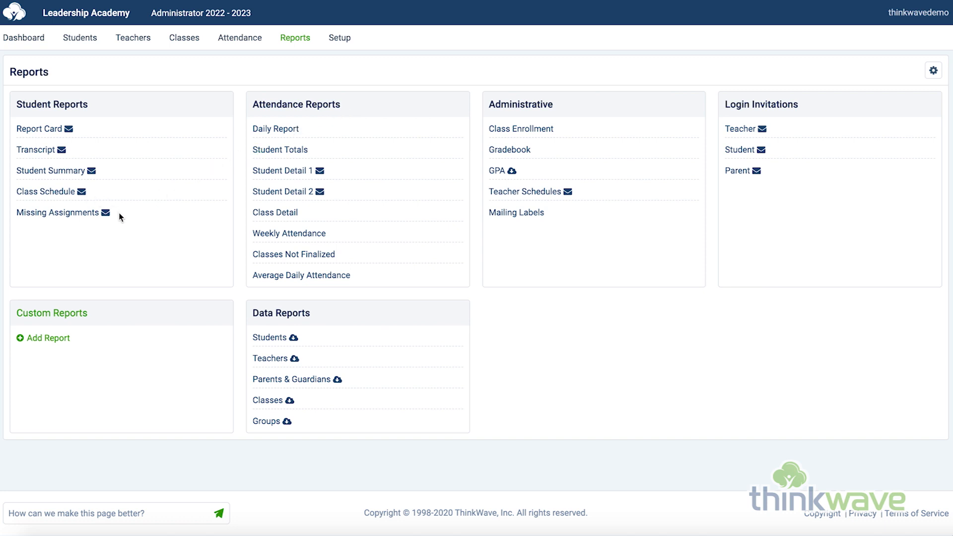
Step: Generate the Gradebook report for Biology 1, Science in the 1st Sem term, view it and return to the reports list
click(502, 150)
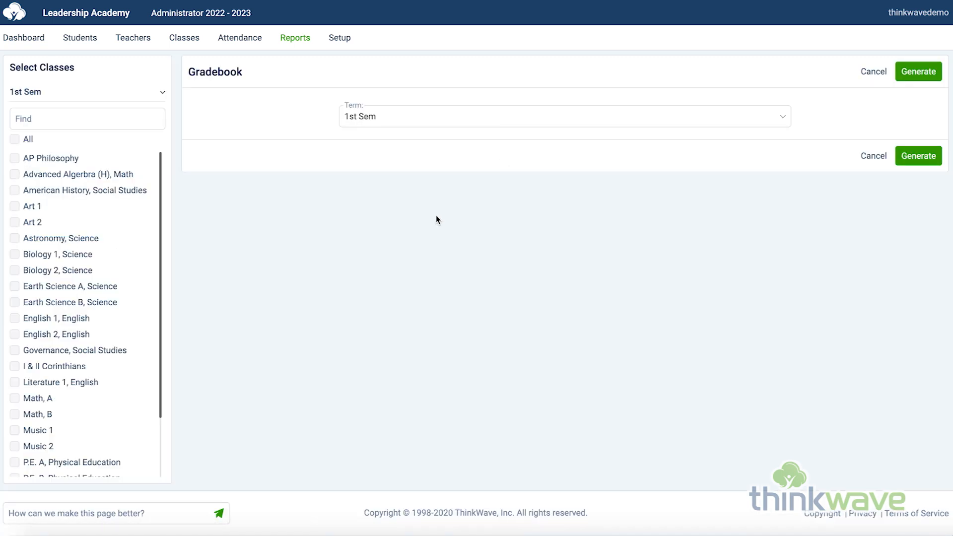
click(14, 254)
click(913, 75)
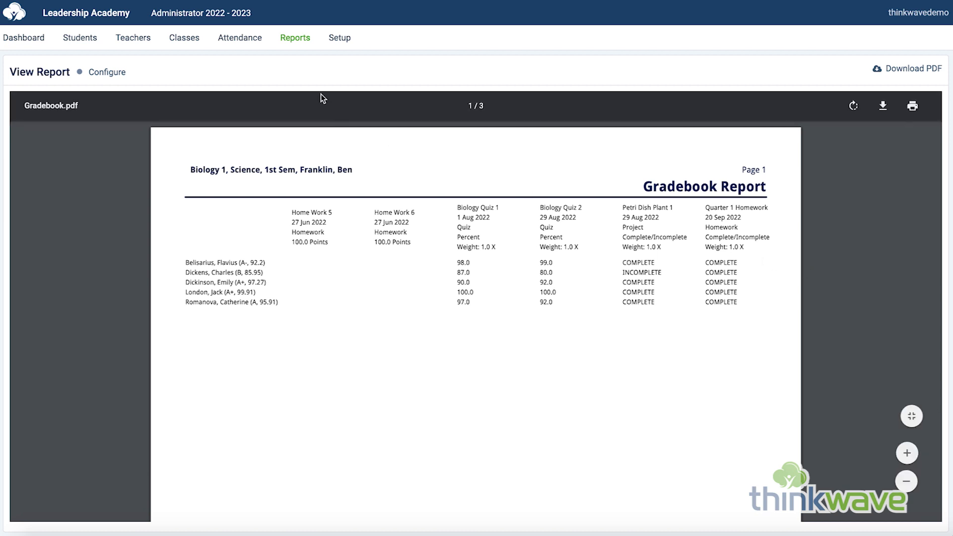
click(302, 43)
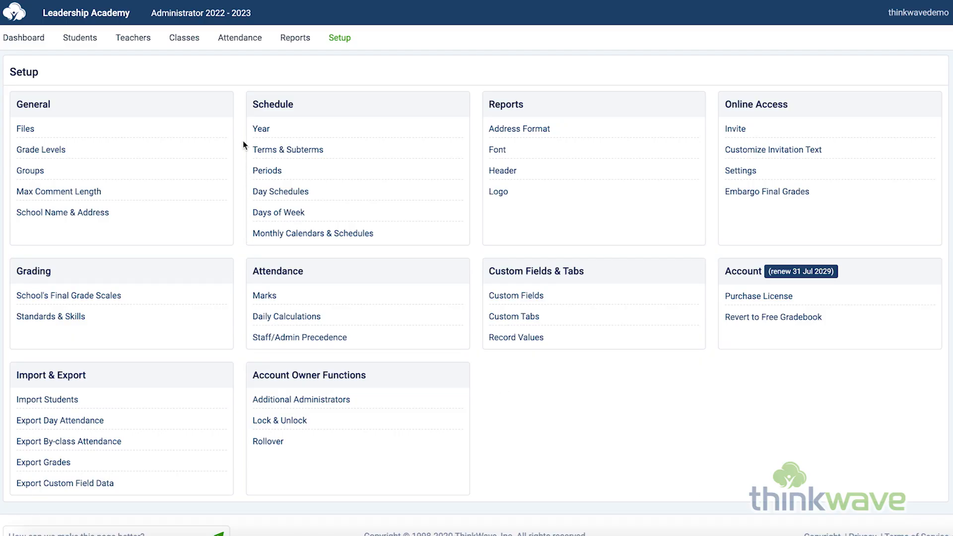
Step: Open the school's uploaded Files list from Setup and return to the Setup overview
click(25, 129)
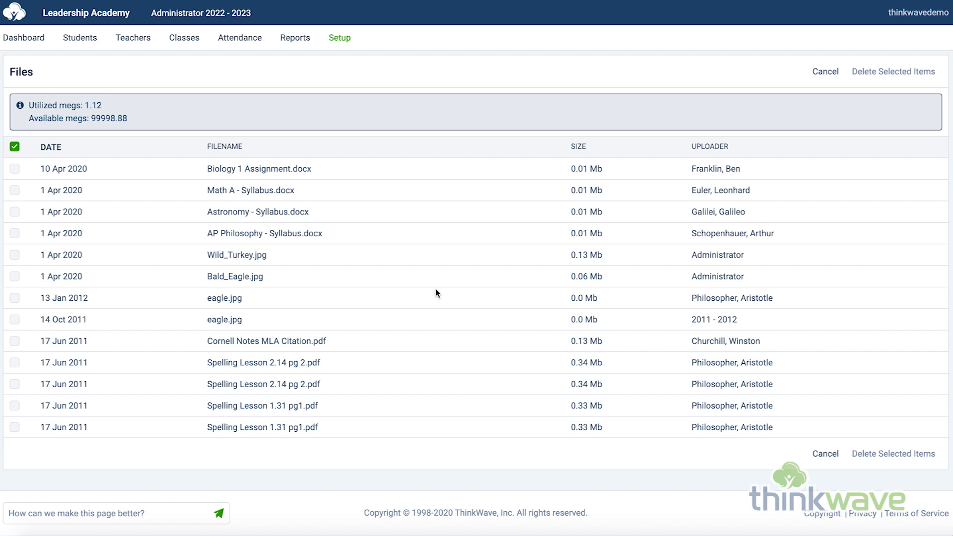
click(348, 43)
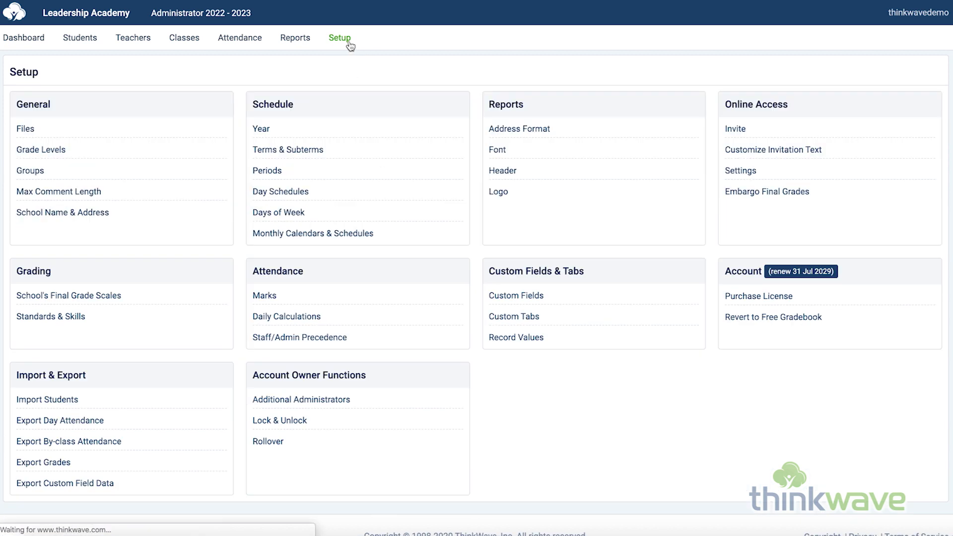
Step: View the Grade Levels page and the Groups page in Setup, returning to the Setup overview after each
click(55, 154)
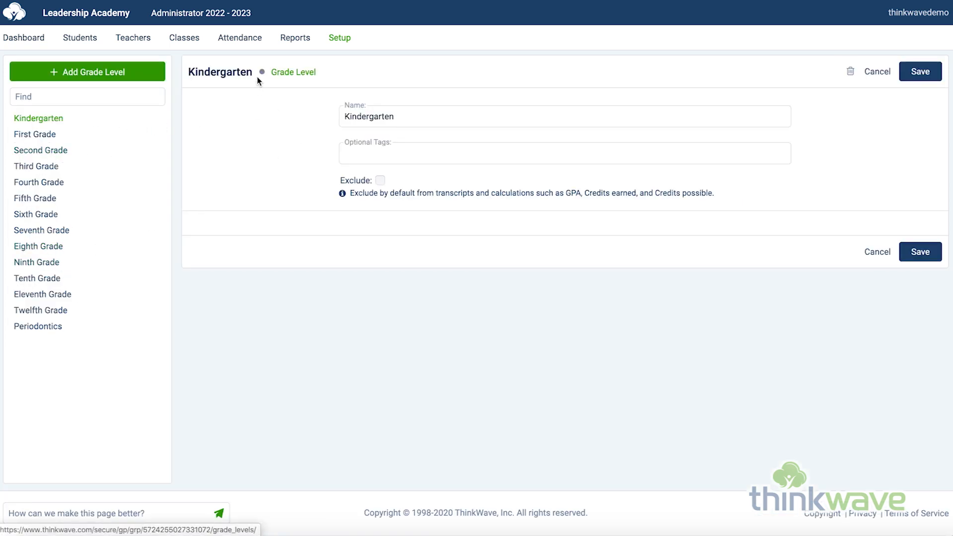
click(340, 40)
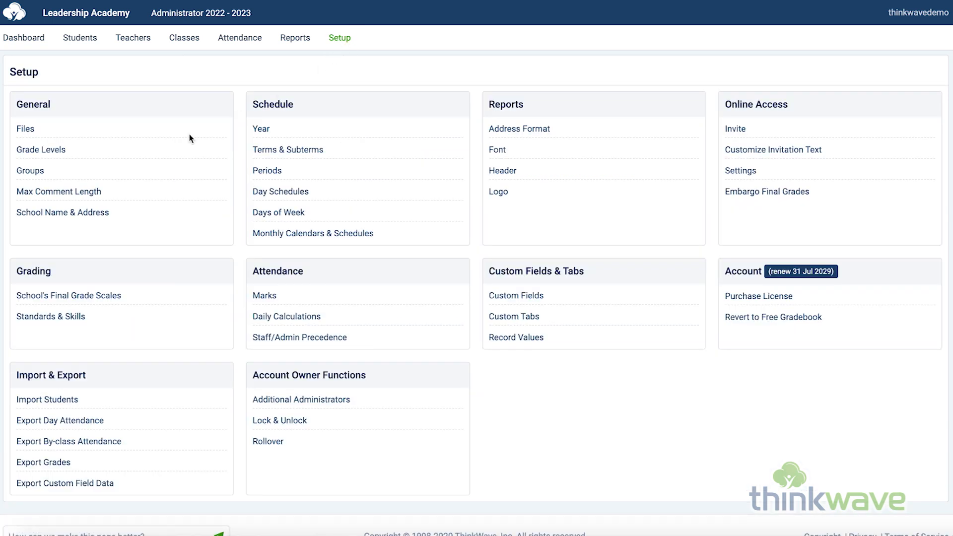
click(30, 172)
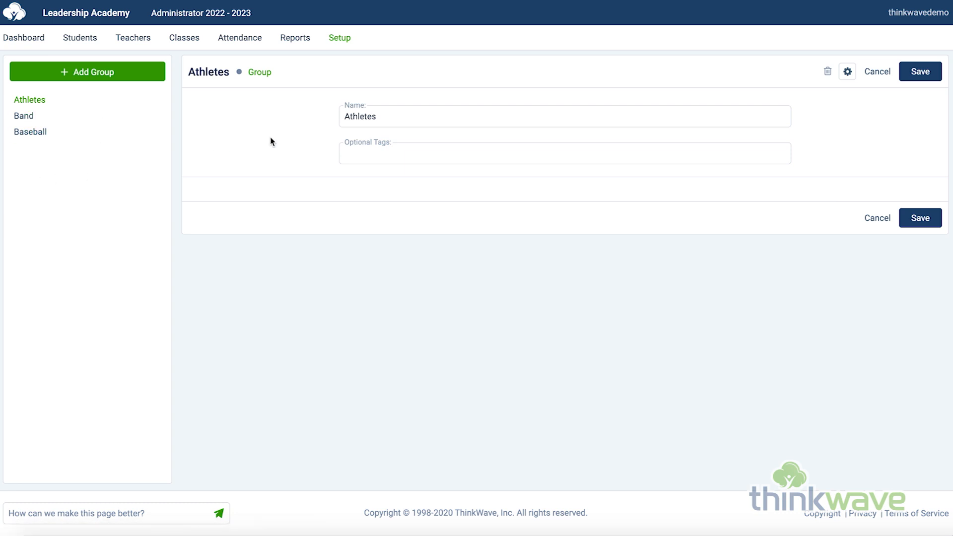
click(335, 43)
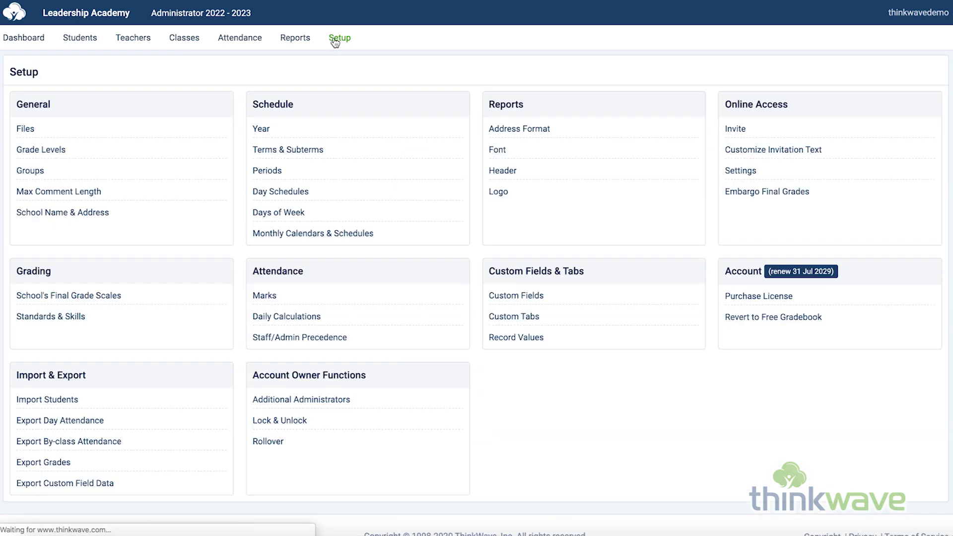
Step: View the Max Comment Length setting and the School Name & Address form, returning to the Setup overview after each
click(78, 192)
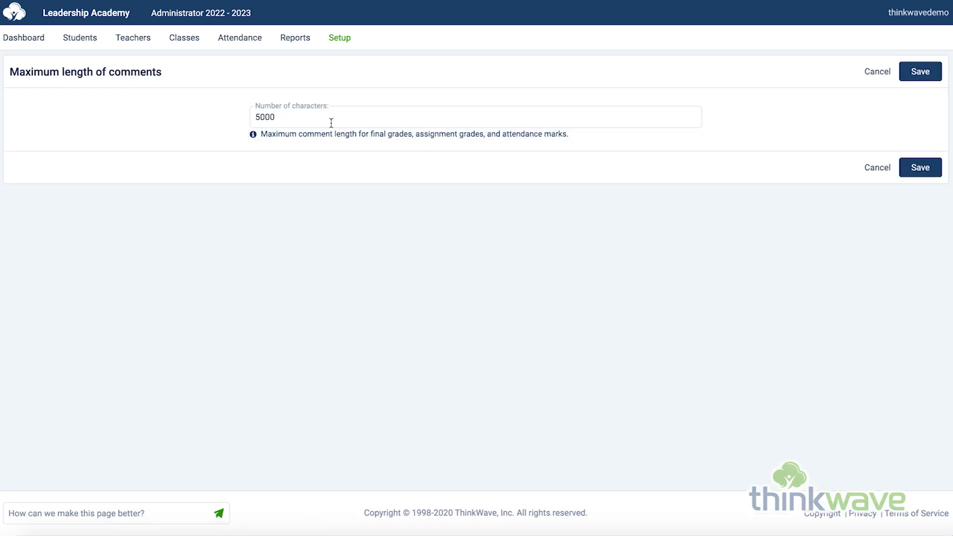
click(338, 43)
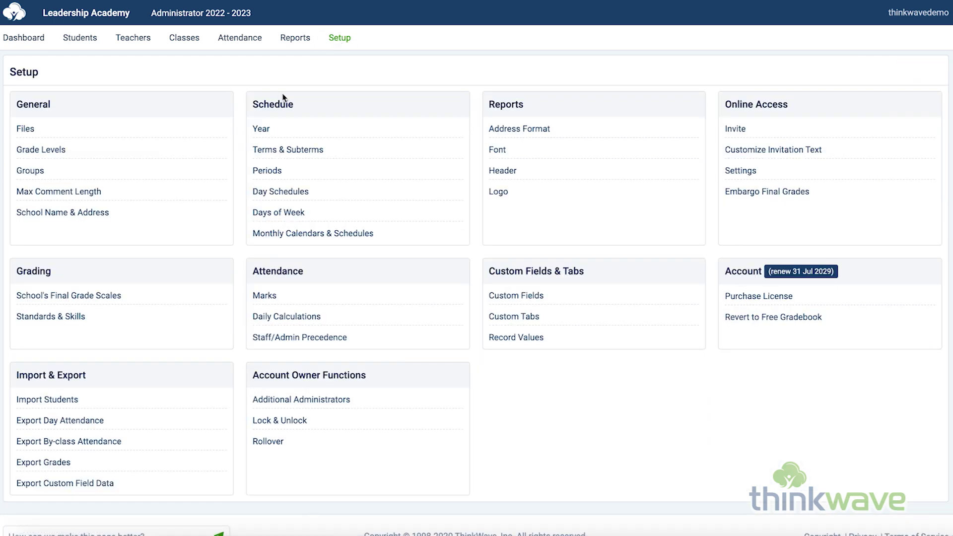
click(90, 219)
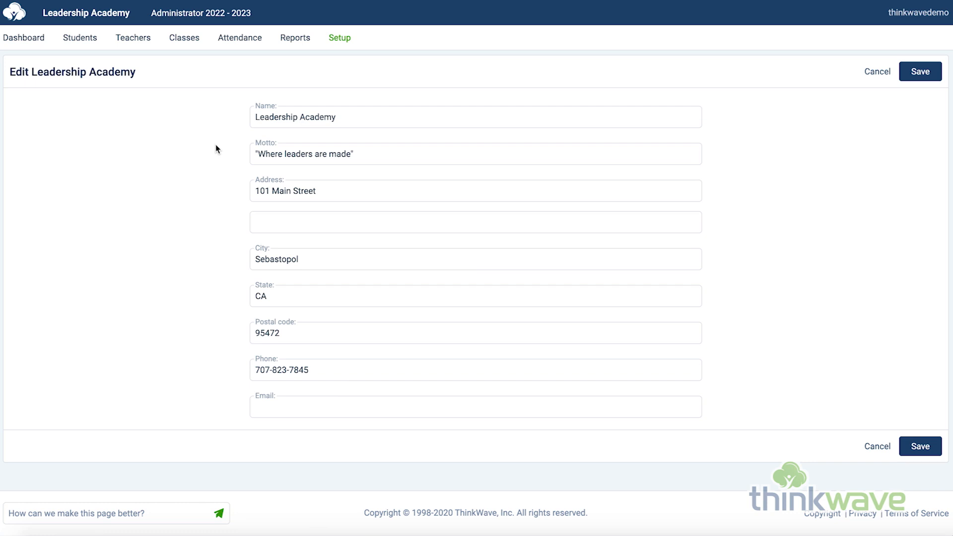
click(339, 44)
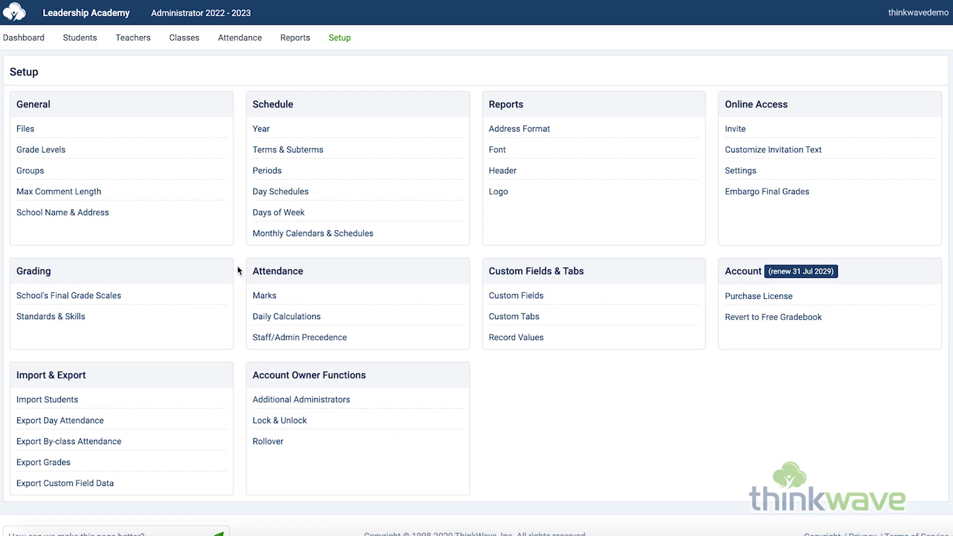
Step: Review the school's final grade scales, from Letter Grades through the custom and non-calculated scales to Additional Options
click(110, 298)
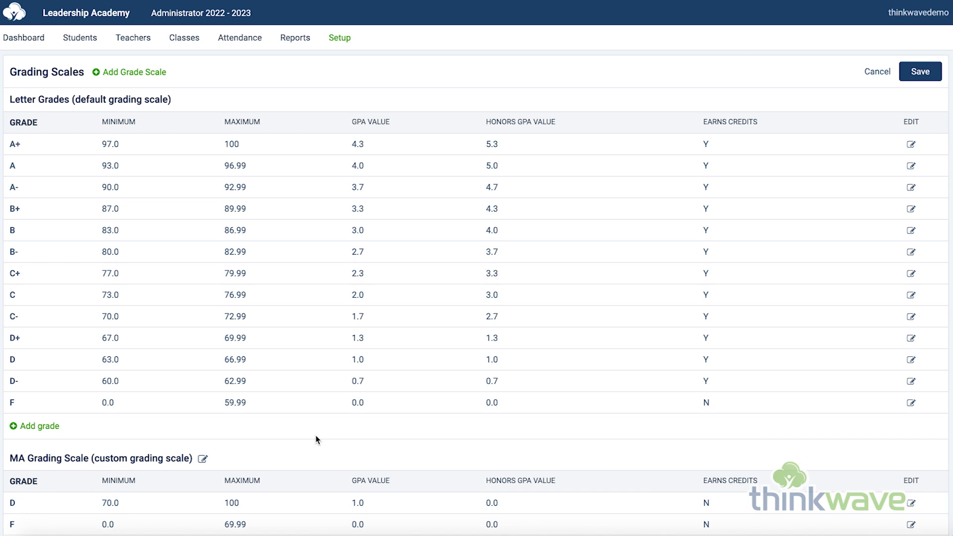
scroll(325, 472, down, 5)
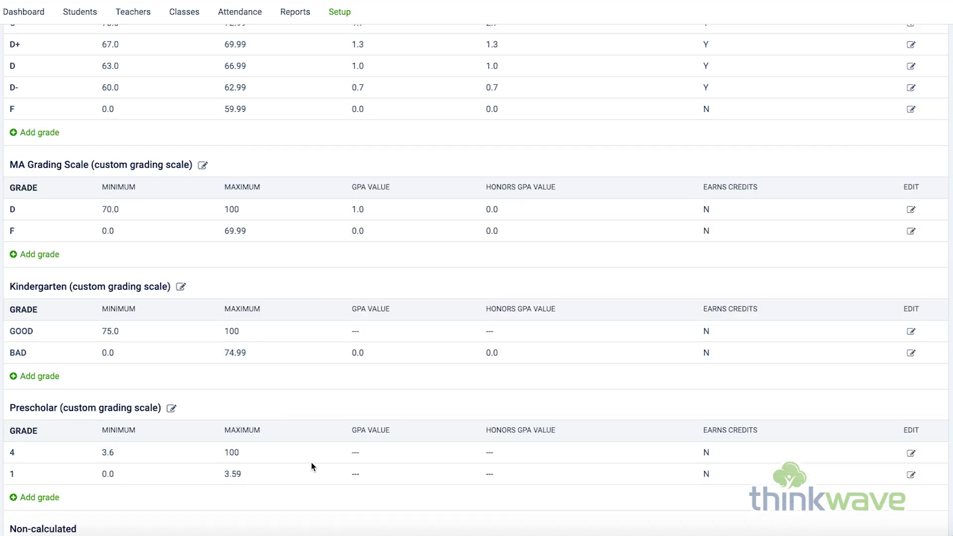
scroll(311, 462, down, 3)
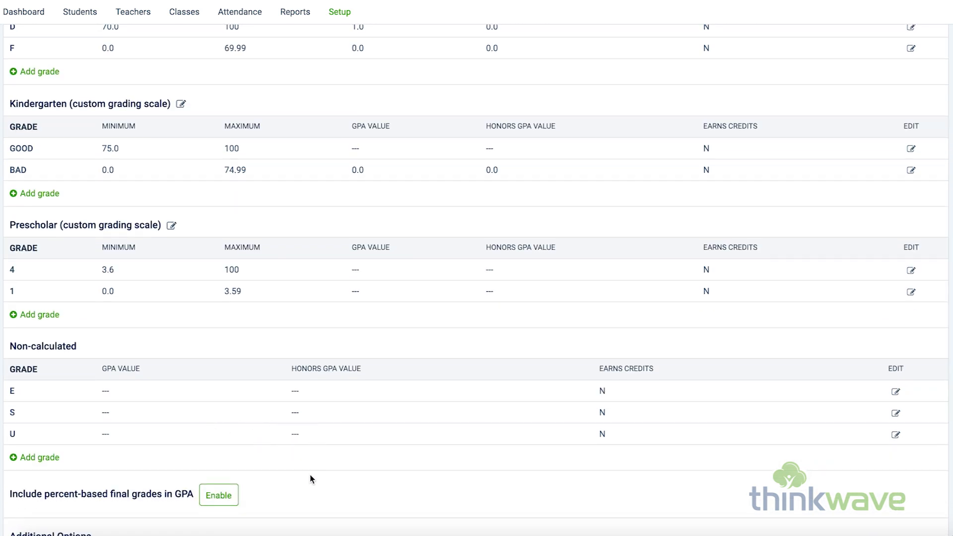
scroll(311, 475, down, 3)
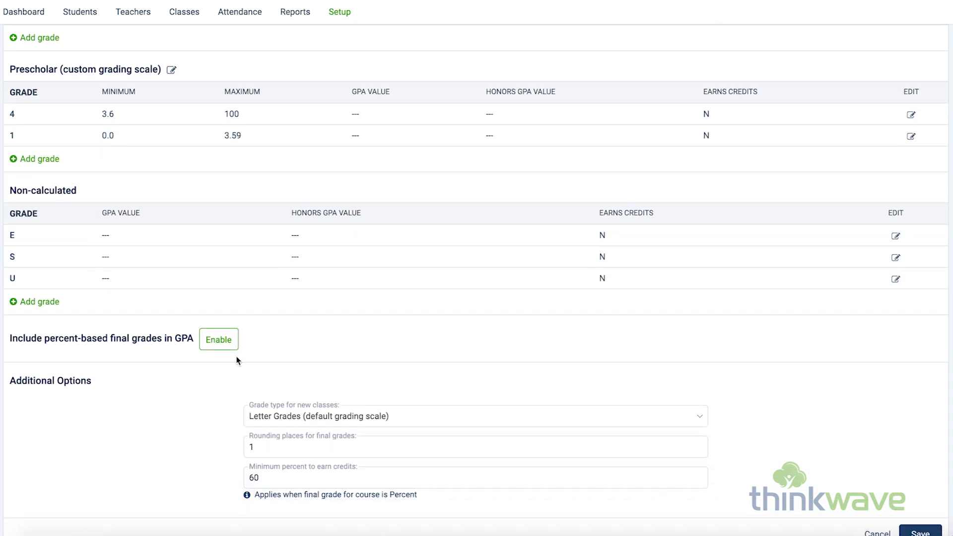
scroll(237, 359, down, 1)
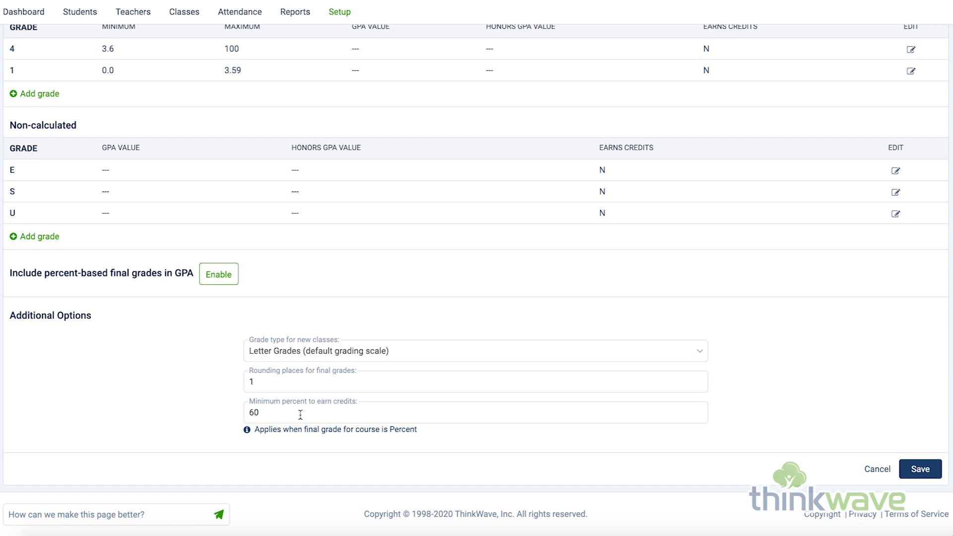
scroll(285, 360, up, 15)
scroll(285, 360, up, 1)
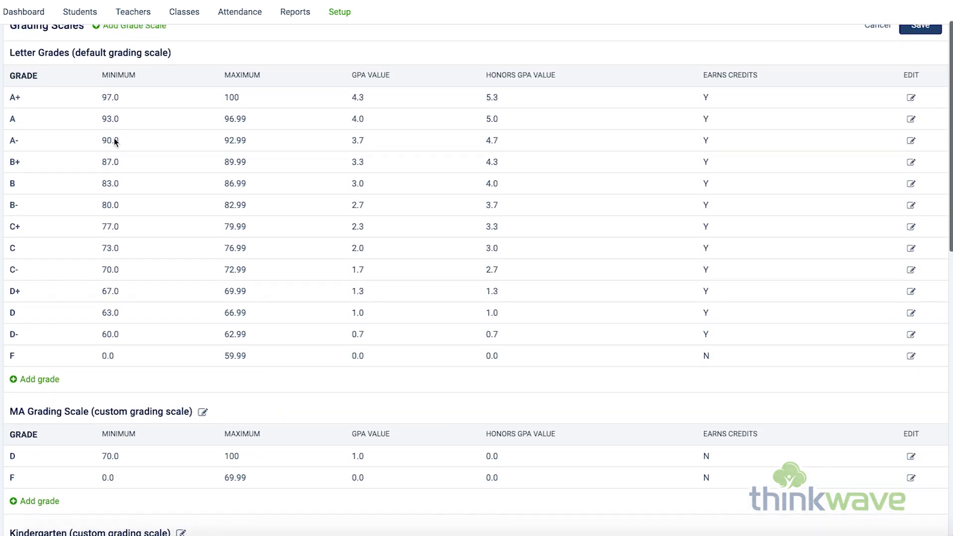
Step: Open the A+ grade type of the default Letter Grades scale, cancel without changes and return to the Setup overview
click(16, 100)
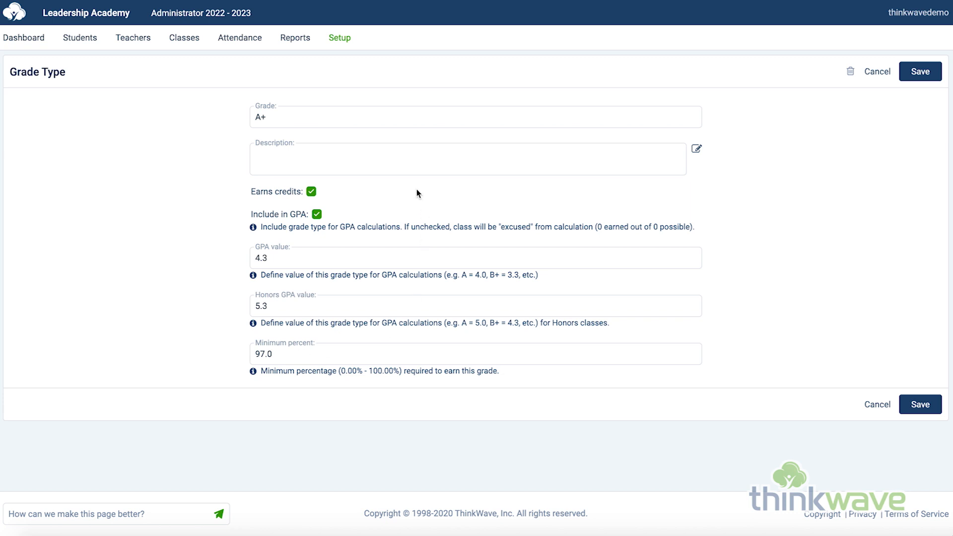
click(878, 71)
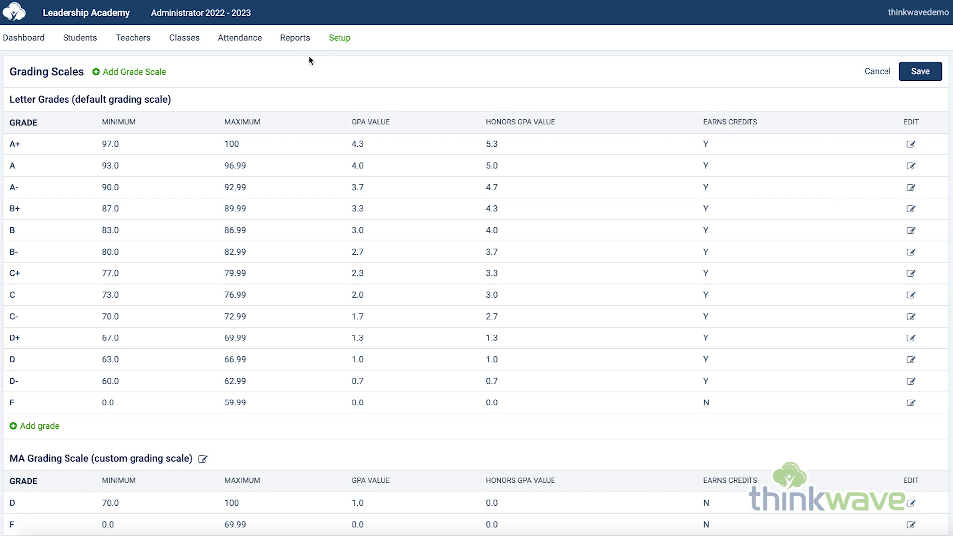
click(338, 39)
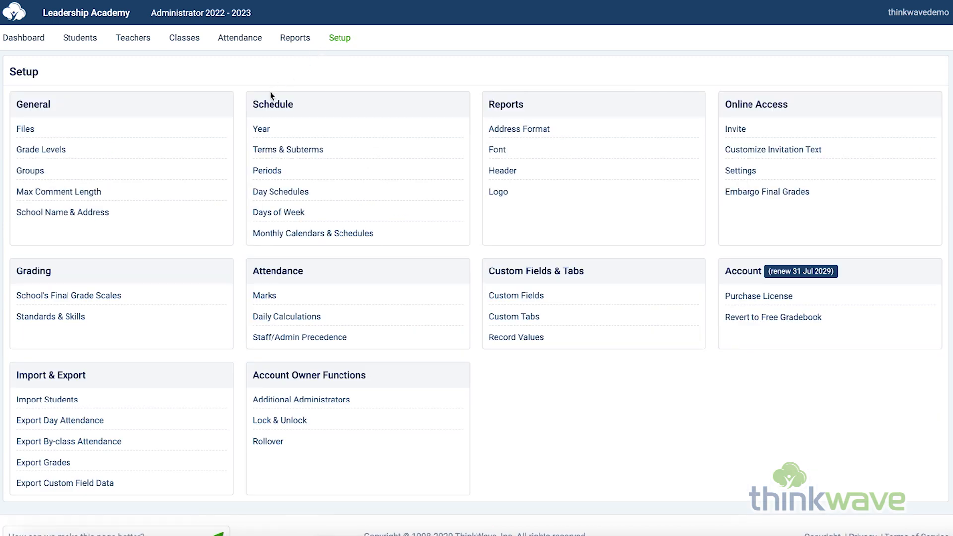
Step: Open the Standards & Skills list, view the 6.NS.2. Standard one. skill and cancel its editing form
click(69, 316)
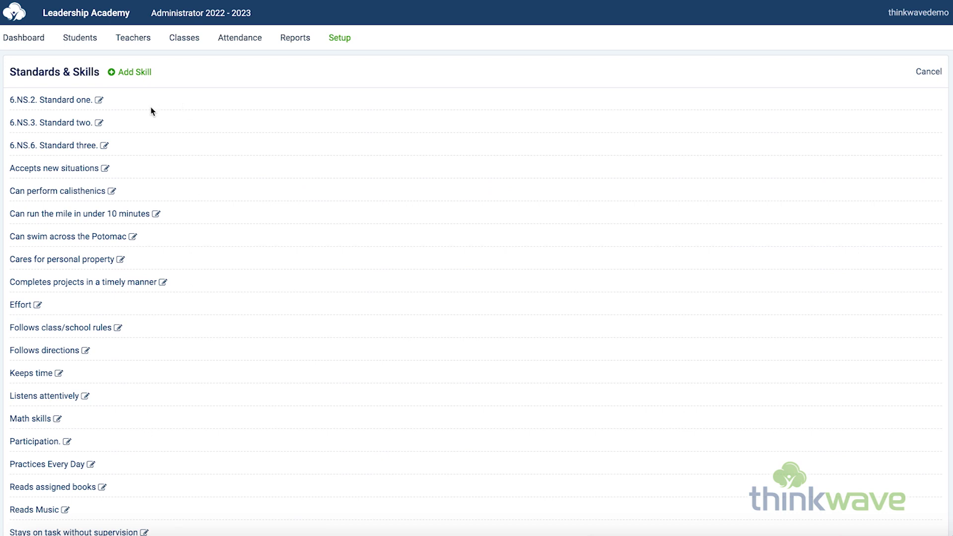
click(46, 101)
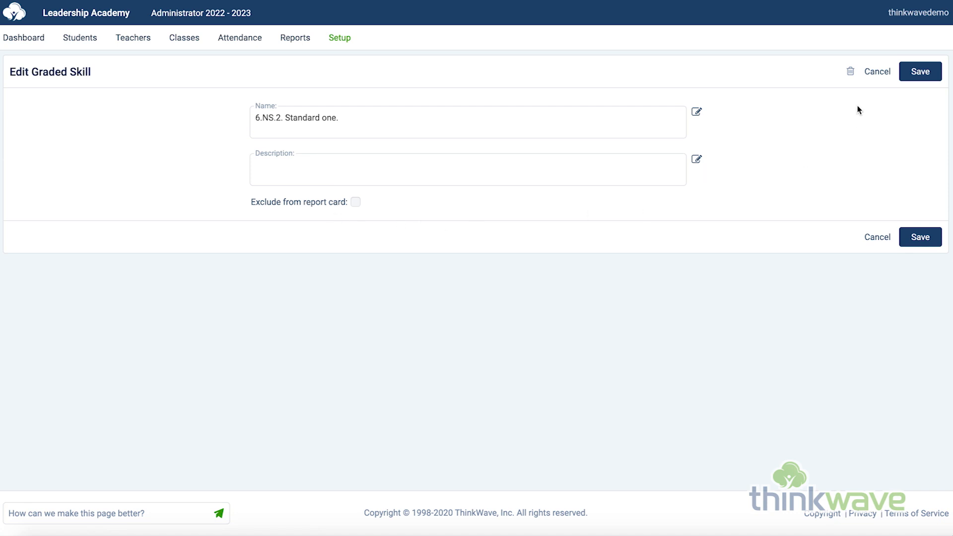
click(877, 70)
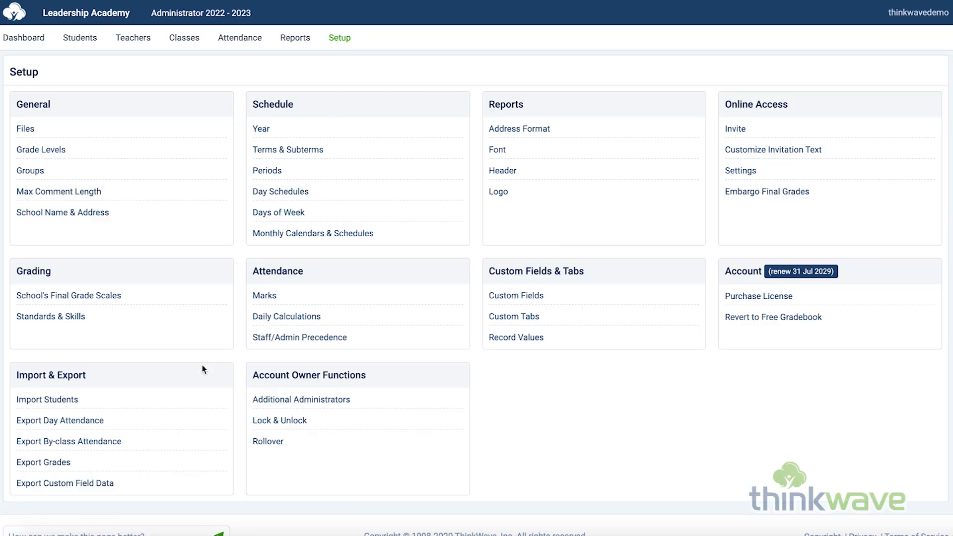
Step: Open the Import Students form, look at the grade level choices and cancel the import
click(69, 400)
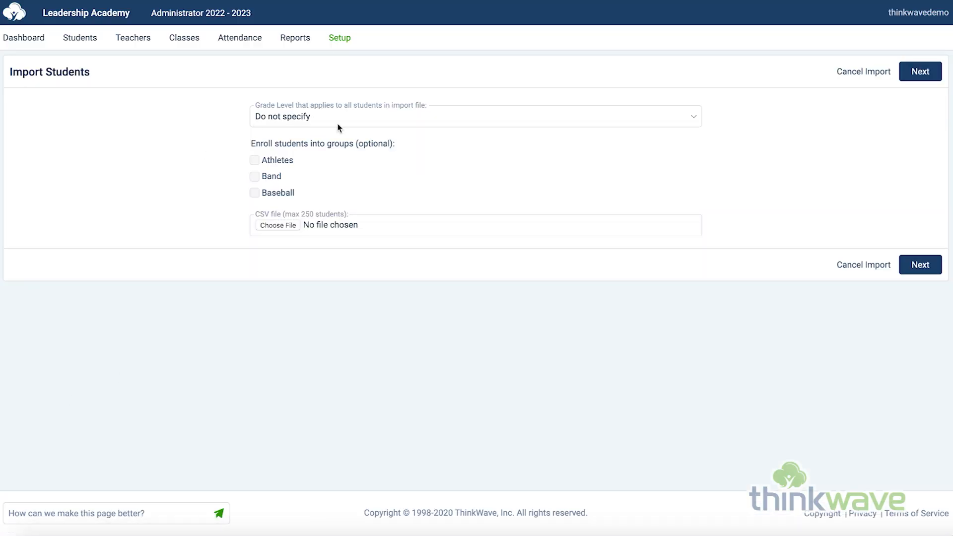
click(426, 119)
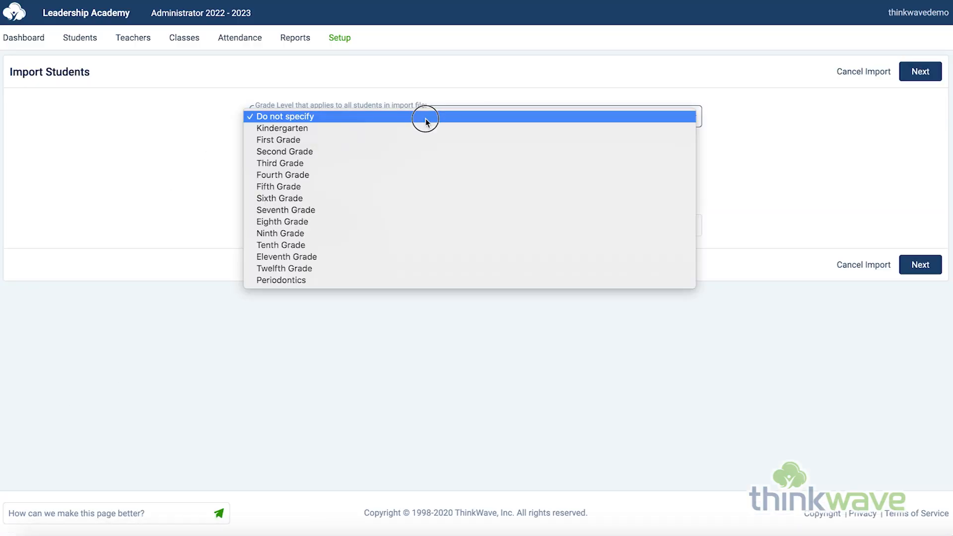
click(180, 165)
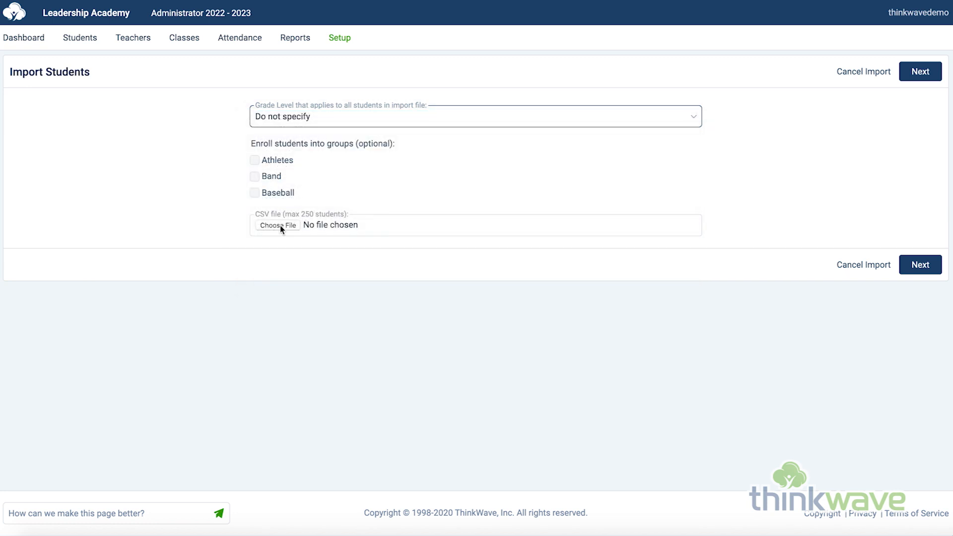
click(862, 72)
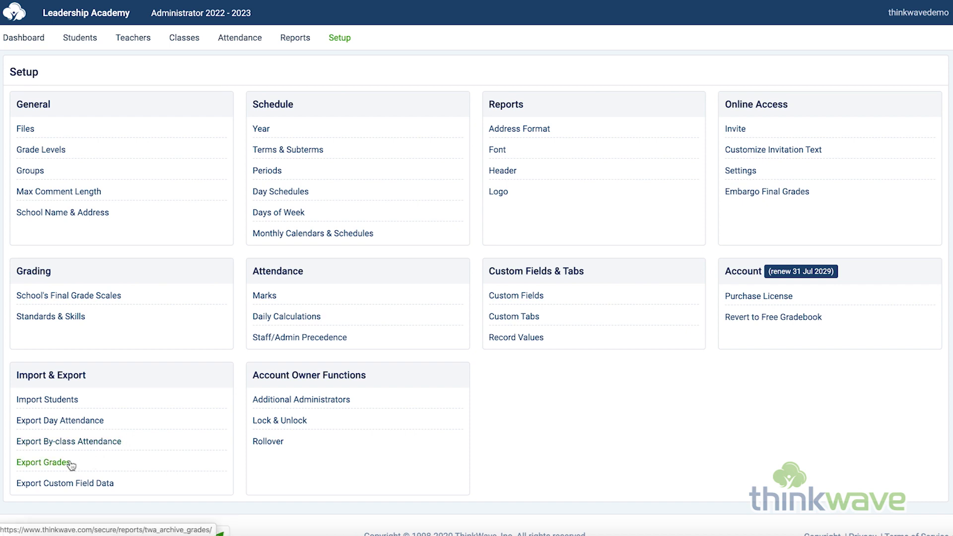
click(91, 427)
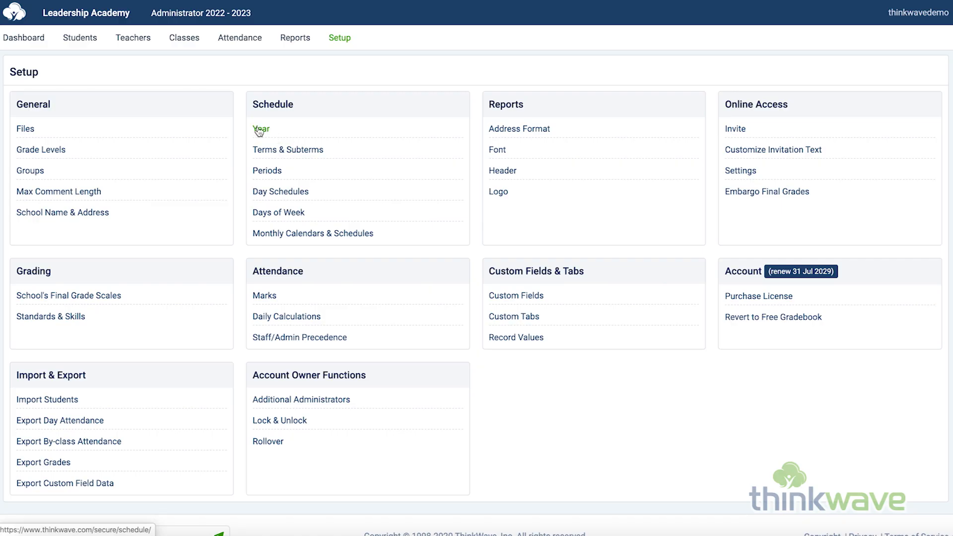
Step: Open the school's Schedule setup, view the 2022 - 2023 year's settings and cancel back to the schedule
click(259, 130)
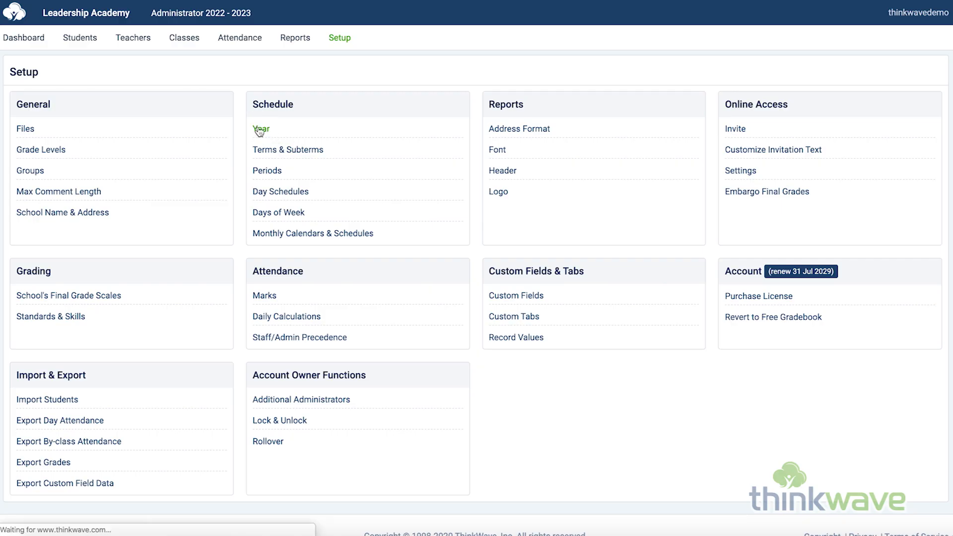
click(37, 132)
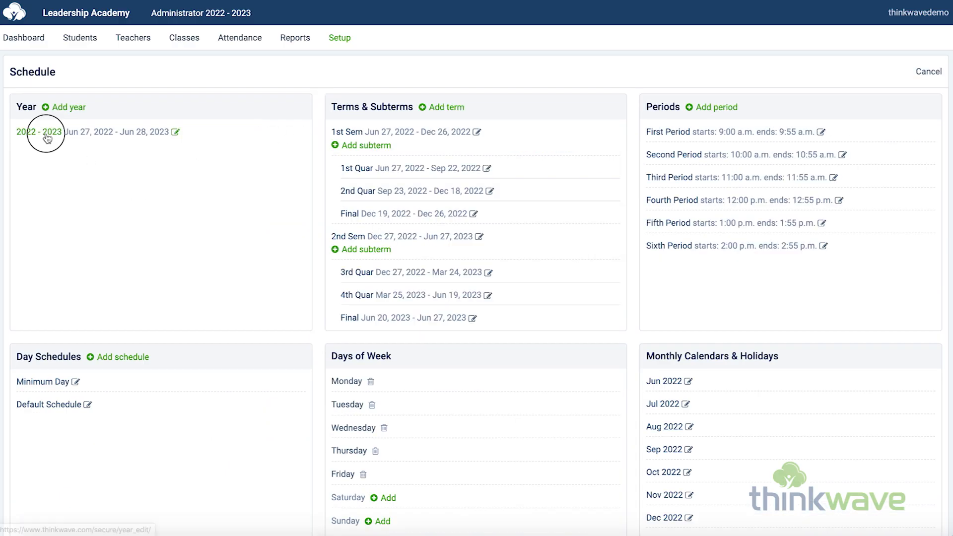
click(877, 71)
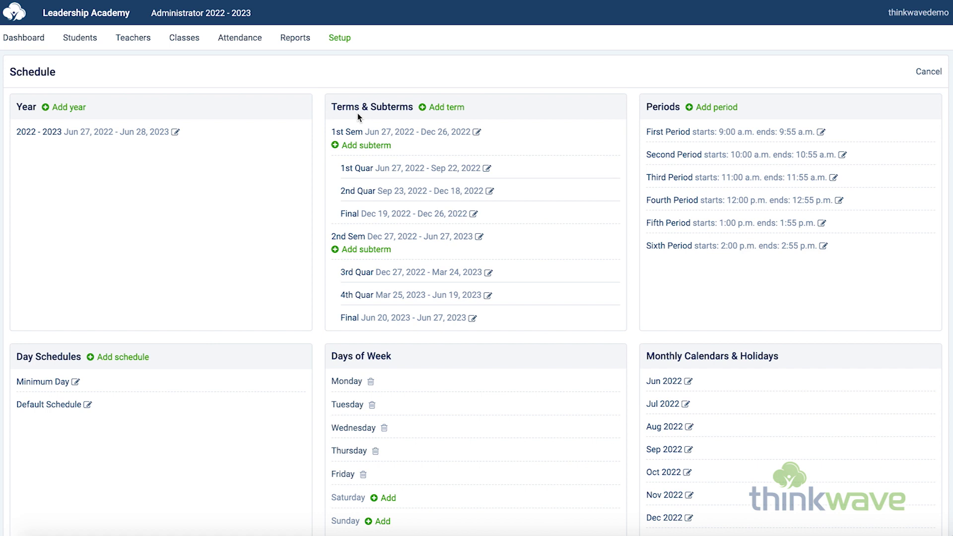
Step: View the 1st Sem term's settings and its form for adding a subterm, cancelling each without changes
click(345, 133)
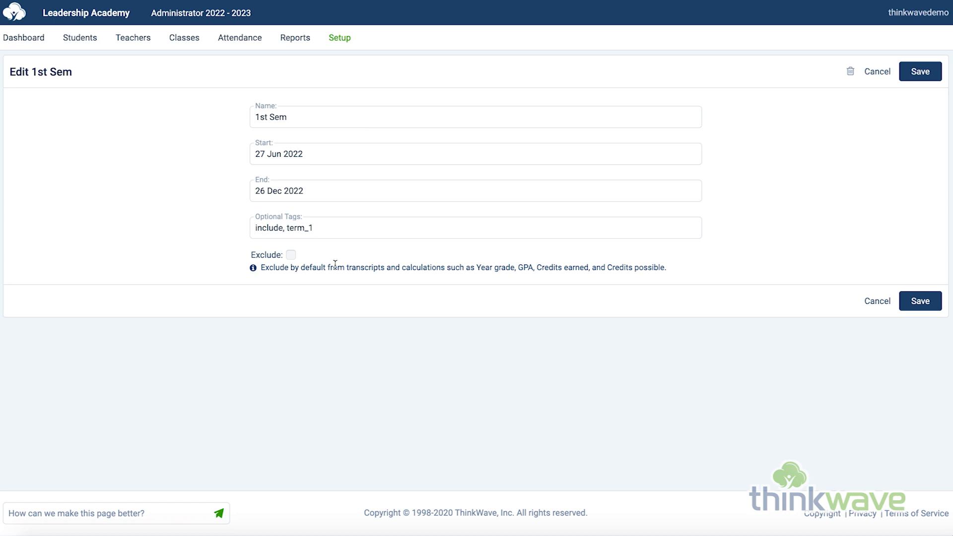
click(877, 73)
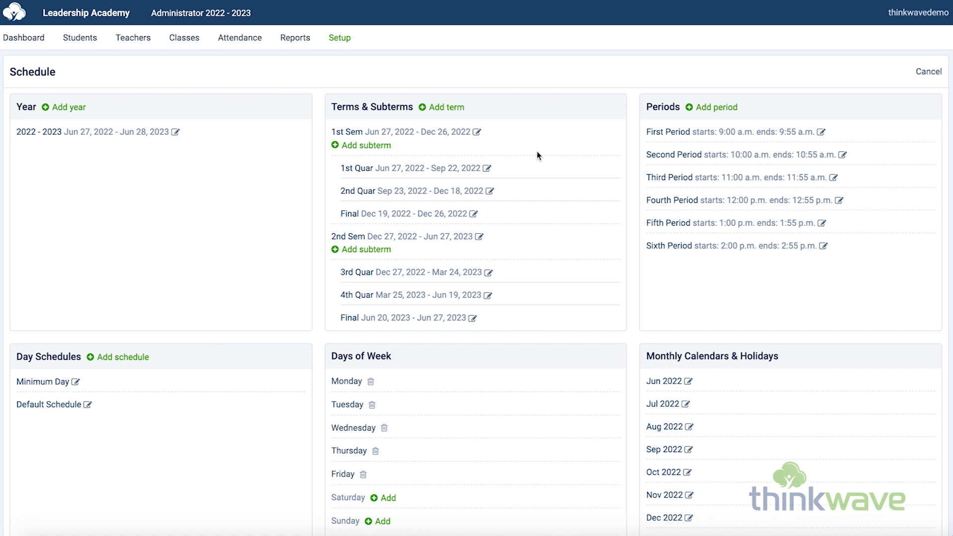
click(374, 149)
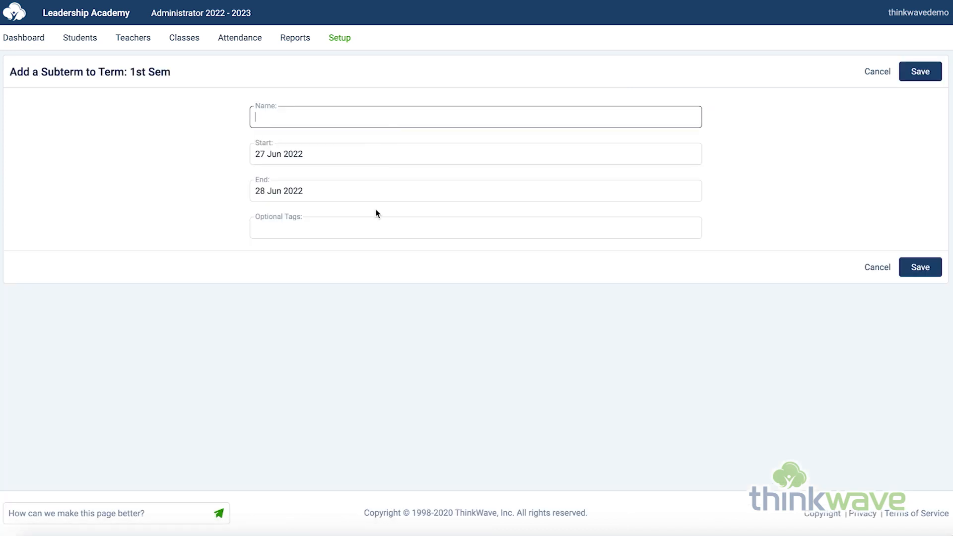
click(878, 73)
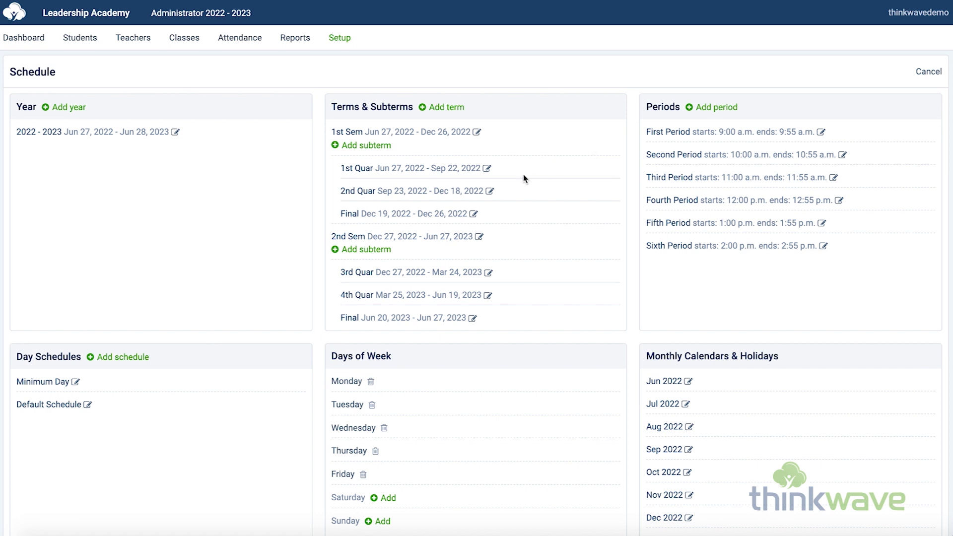
Step: View the First Period settings and cancel them, and open the Minimum Day schedule
click(663, 131)
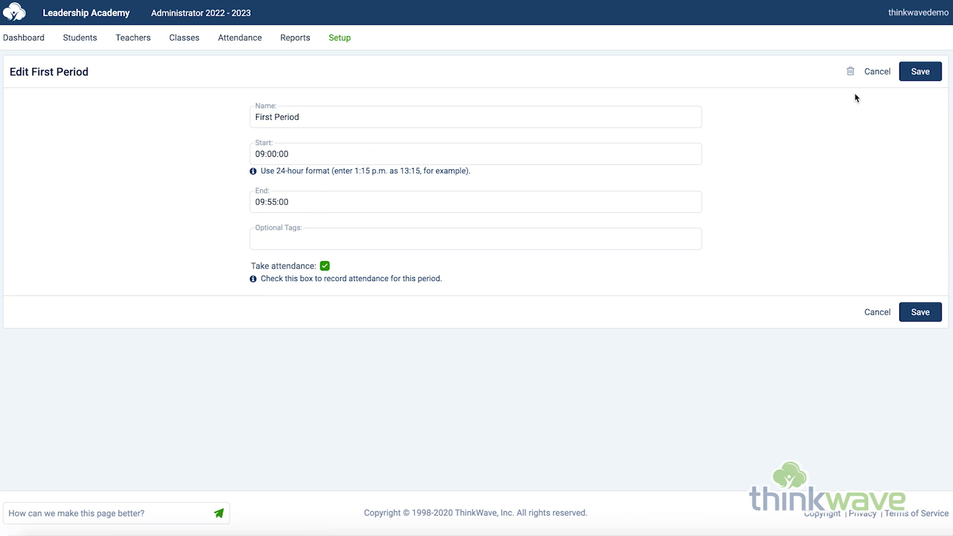
click(875, 78)
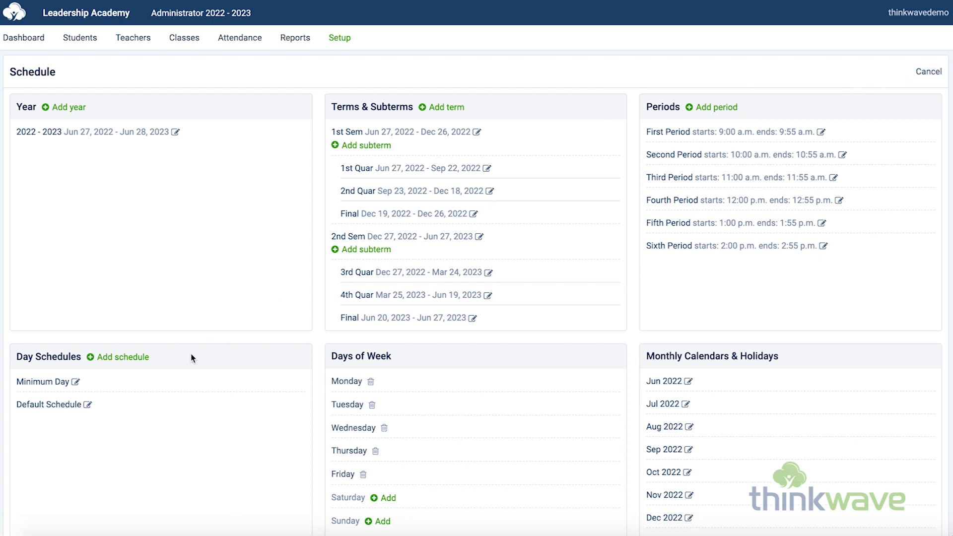
scroll(191, 353, down, 3)
click(43, 237)
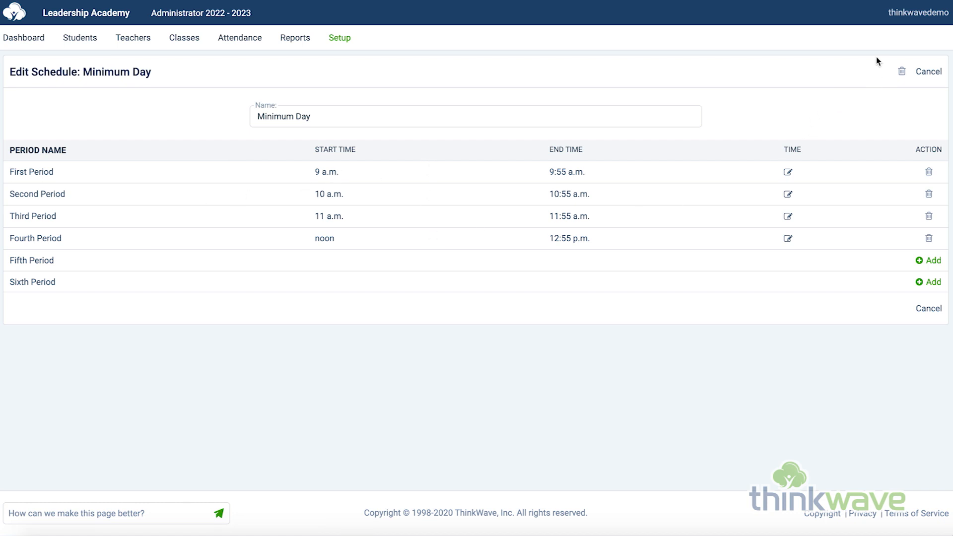
Step: Cancel the Minimum Day schedule and open the June 2022 calendar to view the settings for June 30
click(937, 73)
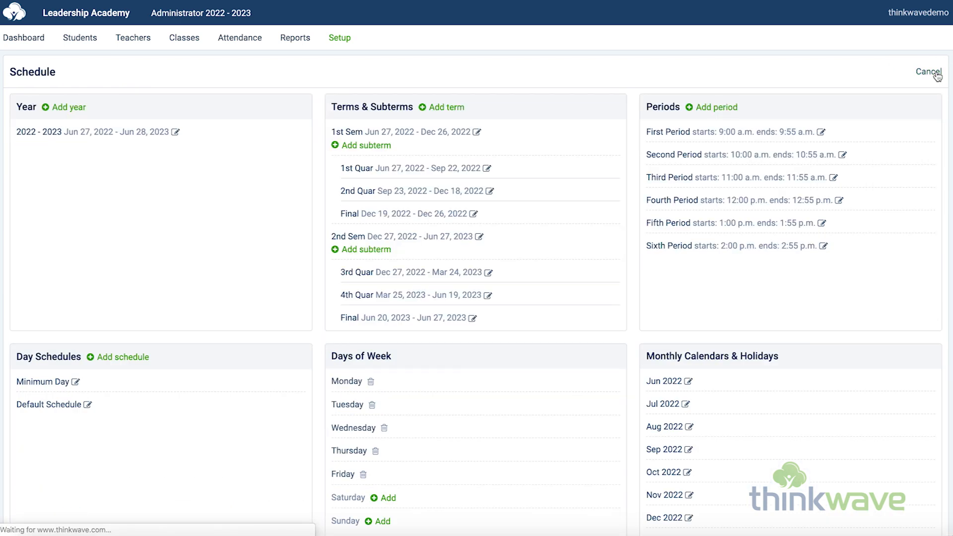
scroll(309, 376, down, 3)
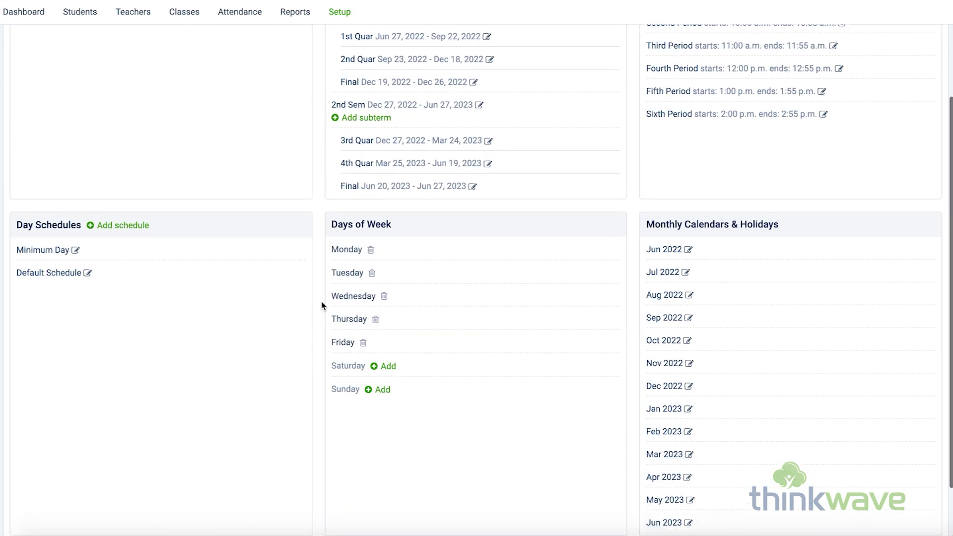
click(663, 253)
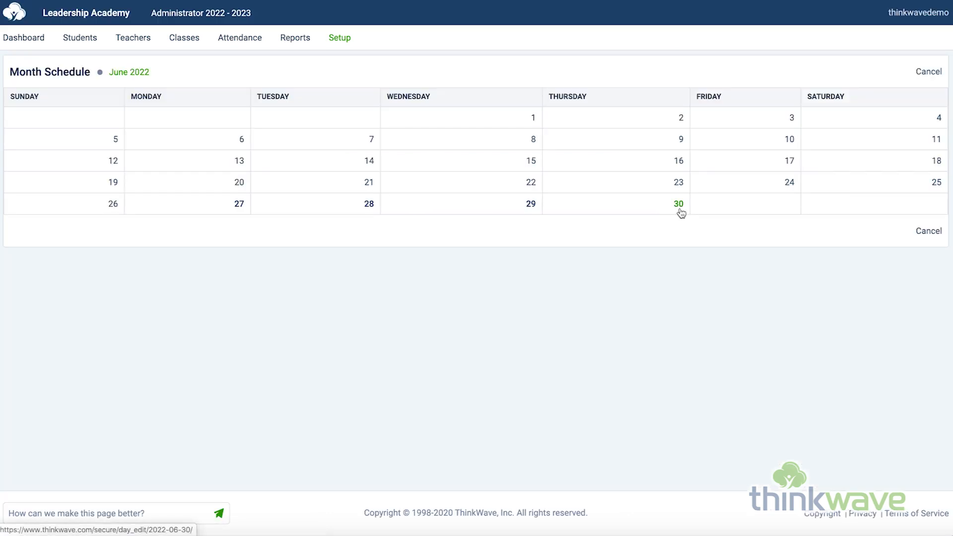
click(680, 209)
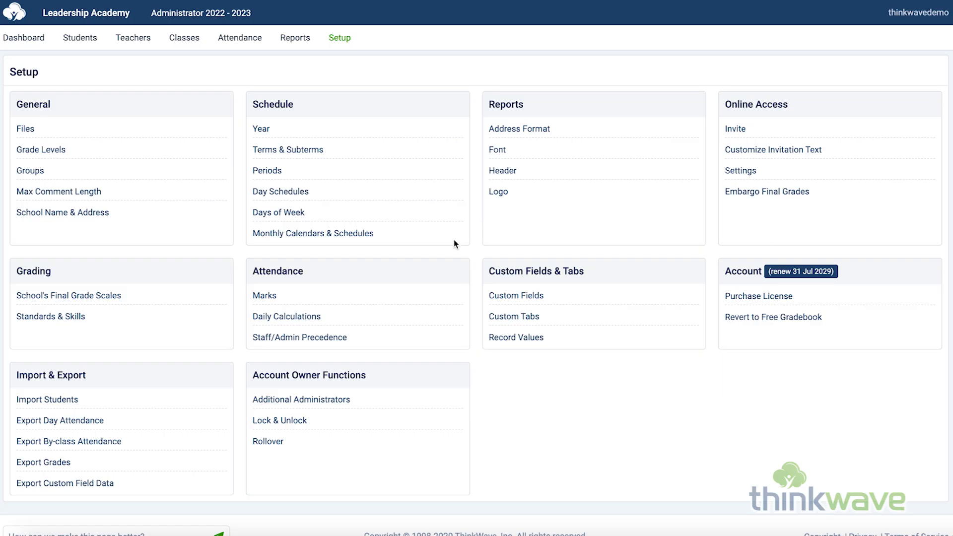
Step: View the school's attendance marks and the form for adding a mark, cancel it and return to the Setup overview
click(266, 296)
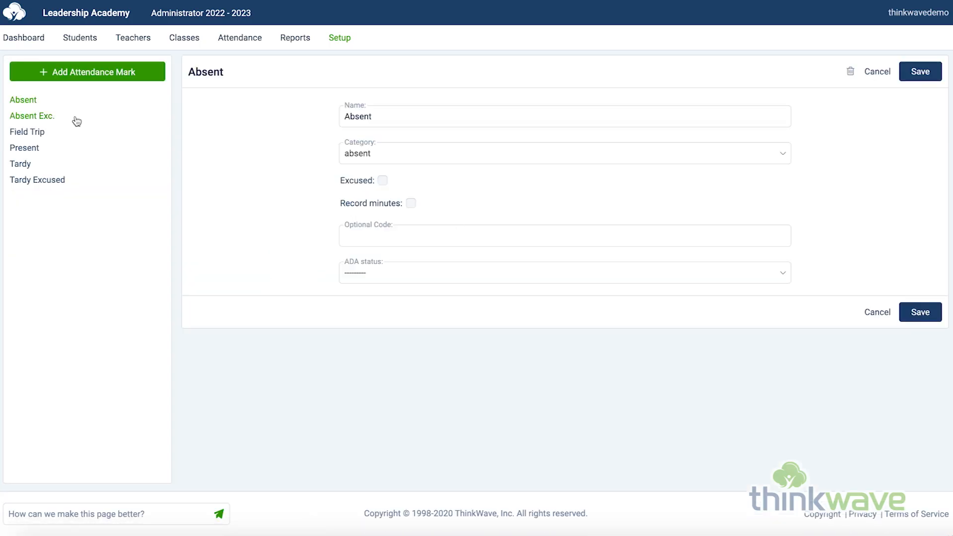
click(97, 79)
click(878, 72)
click(338, 39)
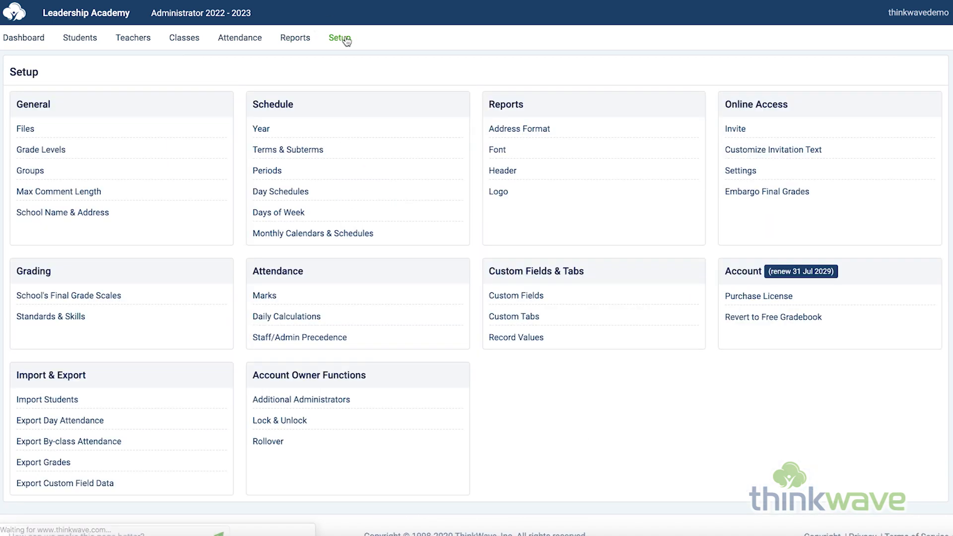
Step: Review the daily attendance calculation's settings and its rules, and cancel back to the Setup overview
click(301, 317)
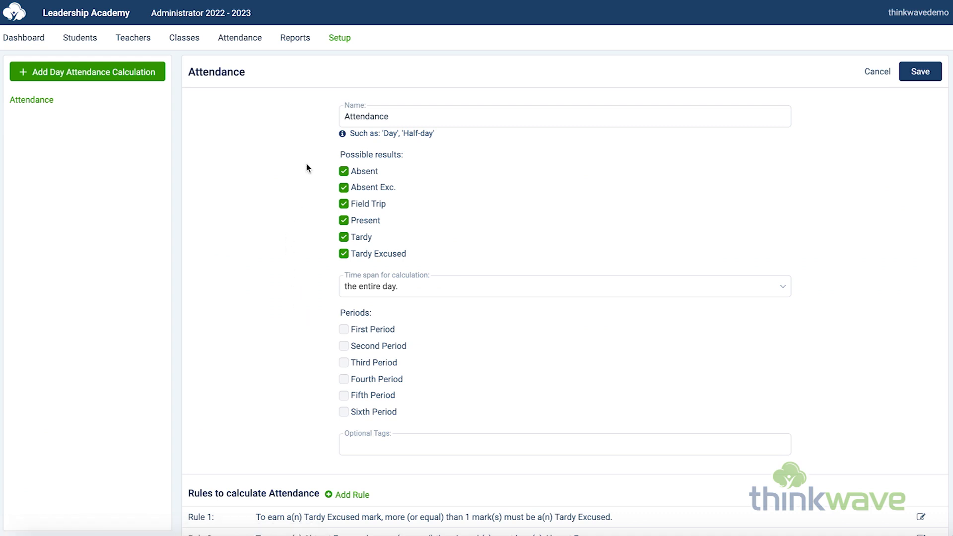
scroll(305, 302, down, 4)
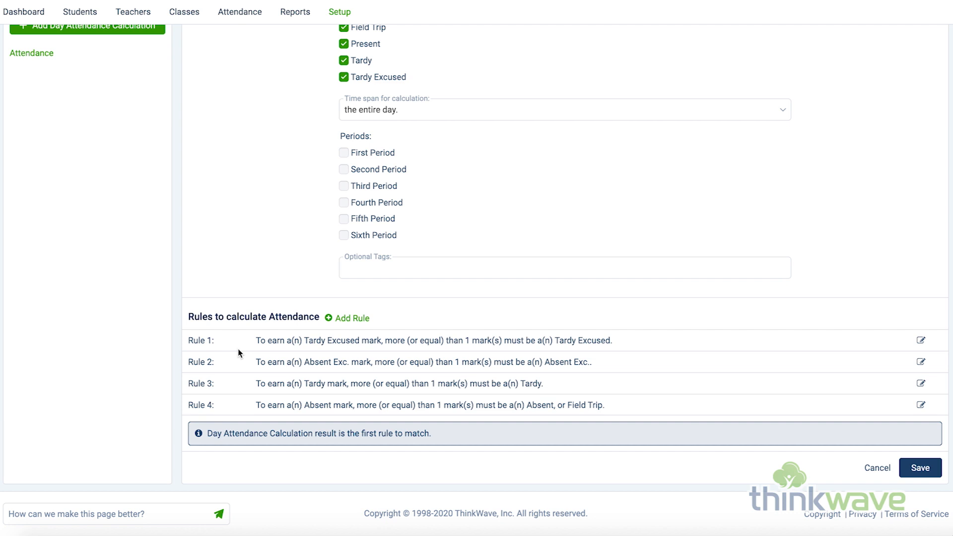
click(877, 468)
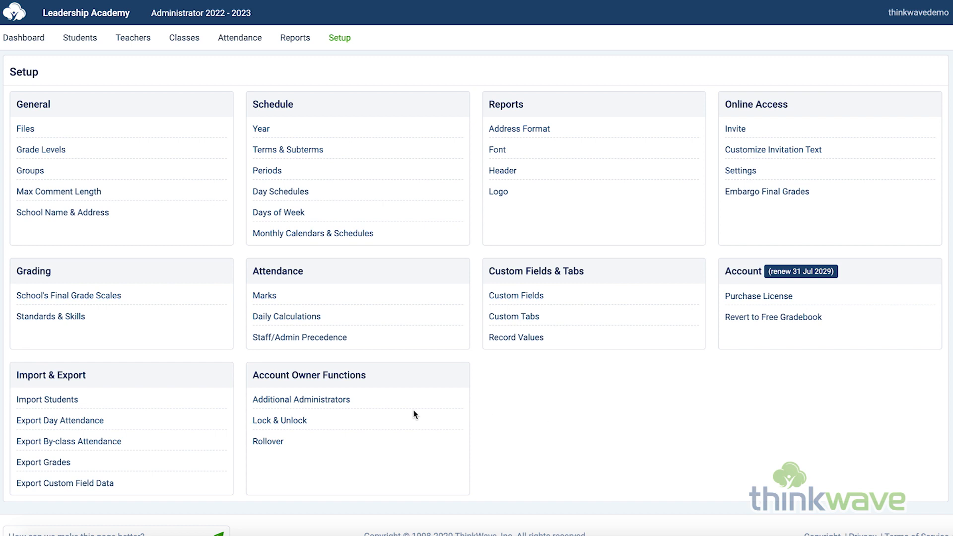
Step: Generate an access code for an additional school administrator and return to the Setup overview
click(331, 403)
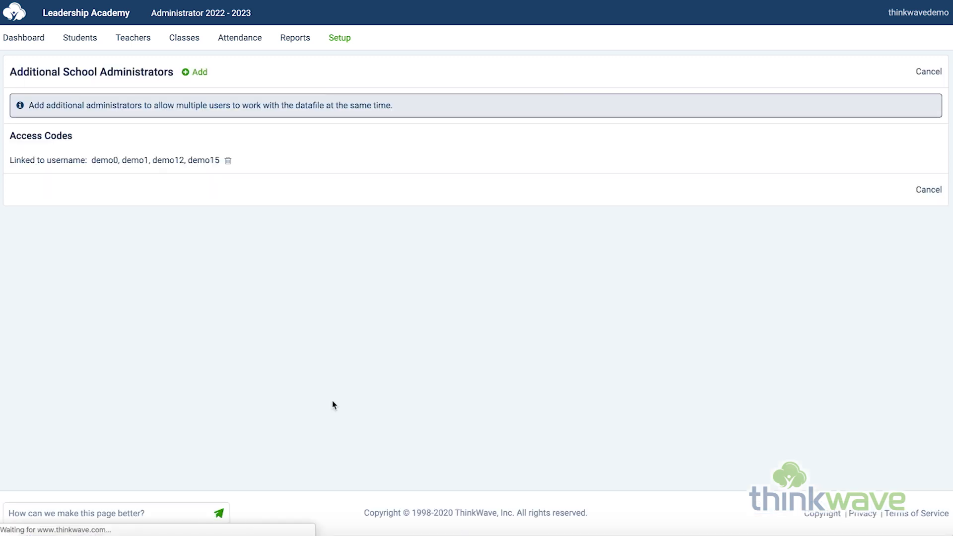
click(200, 74)
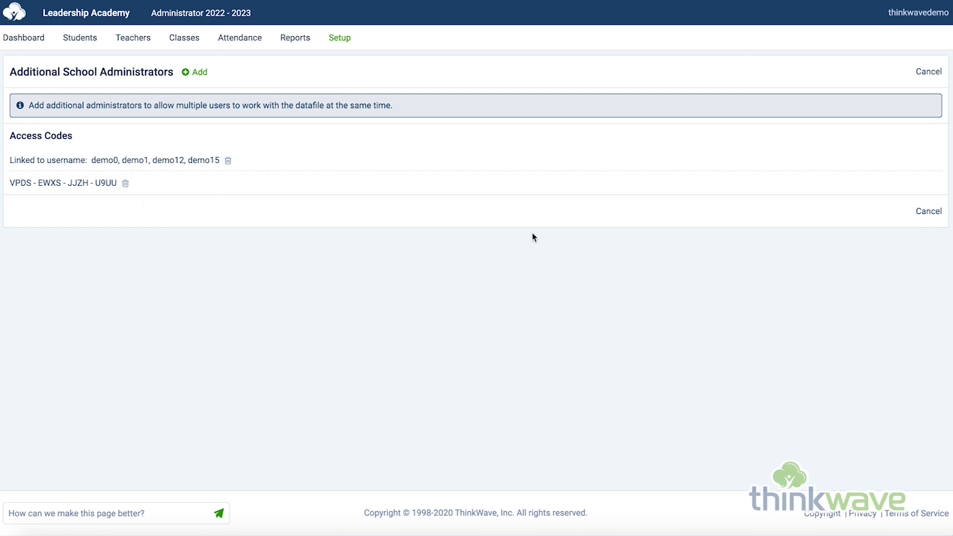
click(924, 74)
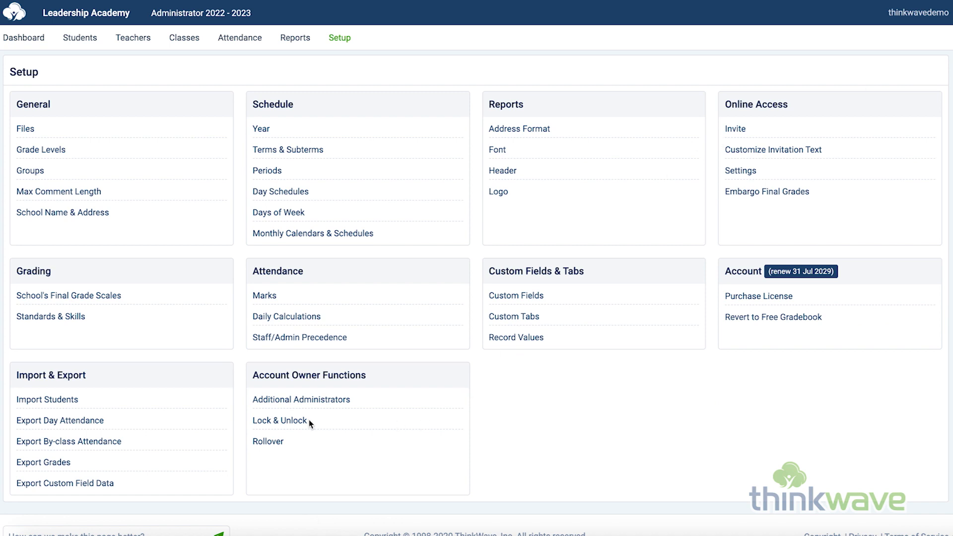
Step: View the lock options for the 2022 - 2023 year's data and cancel without choosing one
click(292, 422)
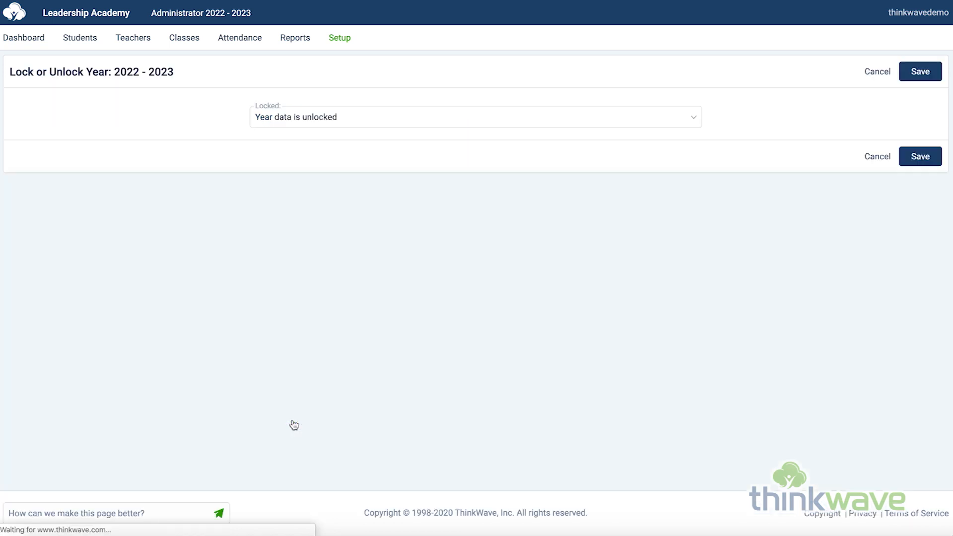
click(564, 117)
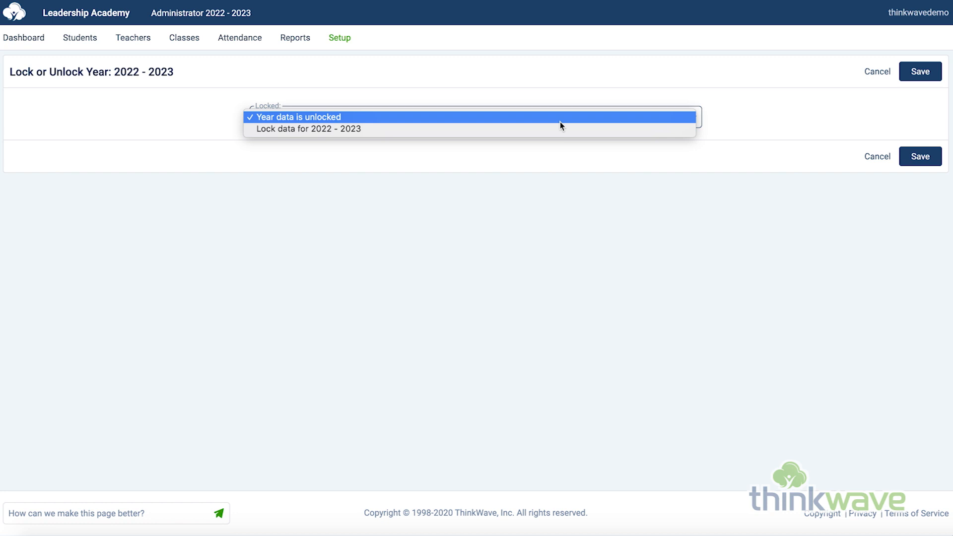
click(825, 94)
click(882, 73)
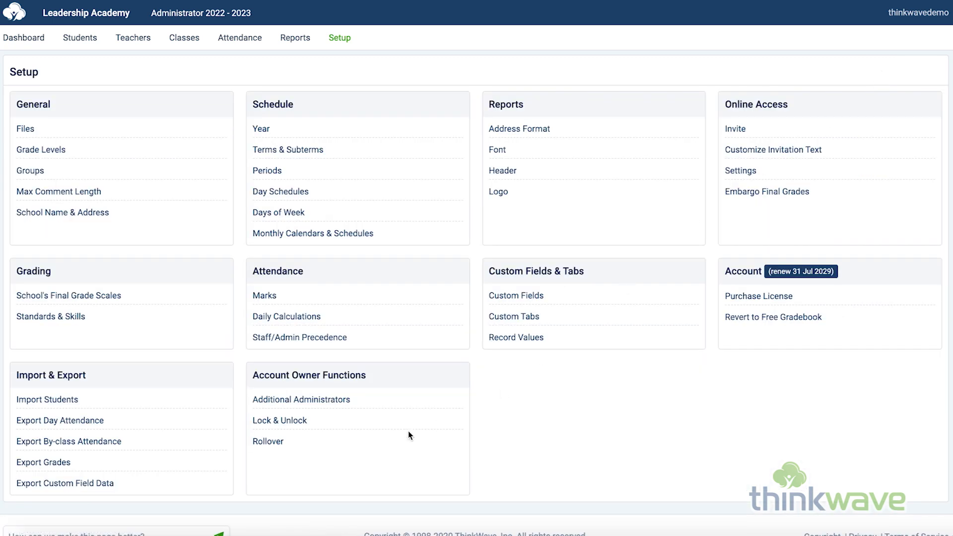
Step: Open the year Rollover page and look at the rollover direction choices without selecting one
click(266, 444)
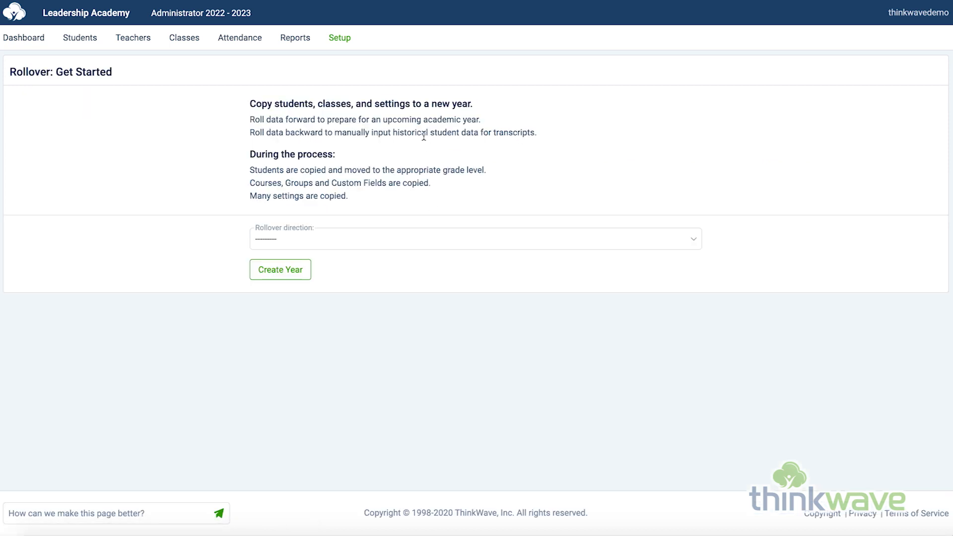
click(403, 240)
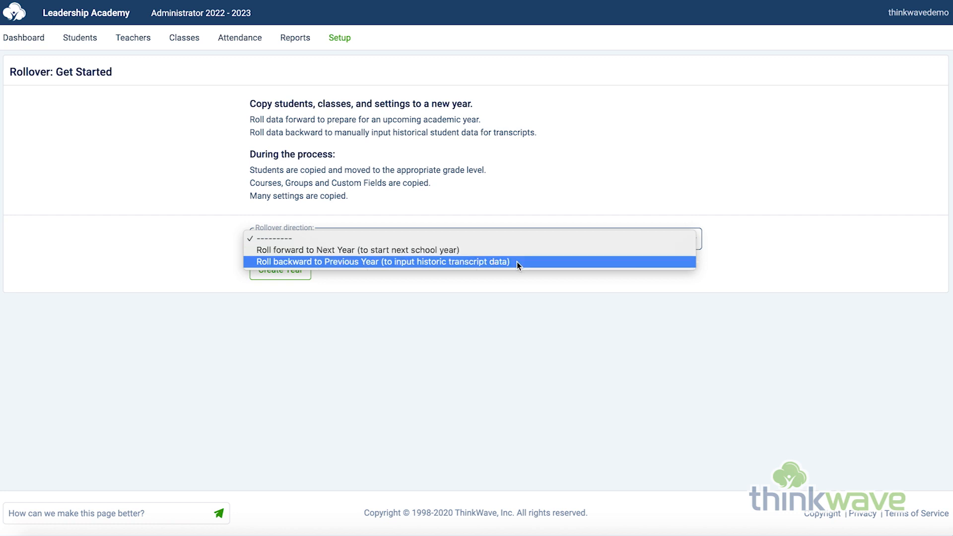
click(504, 283)
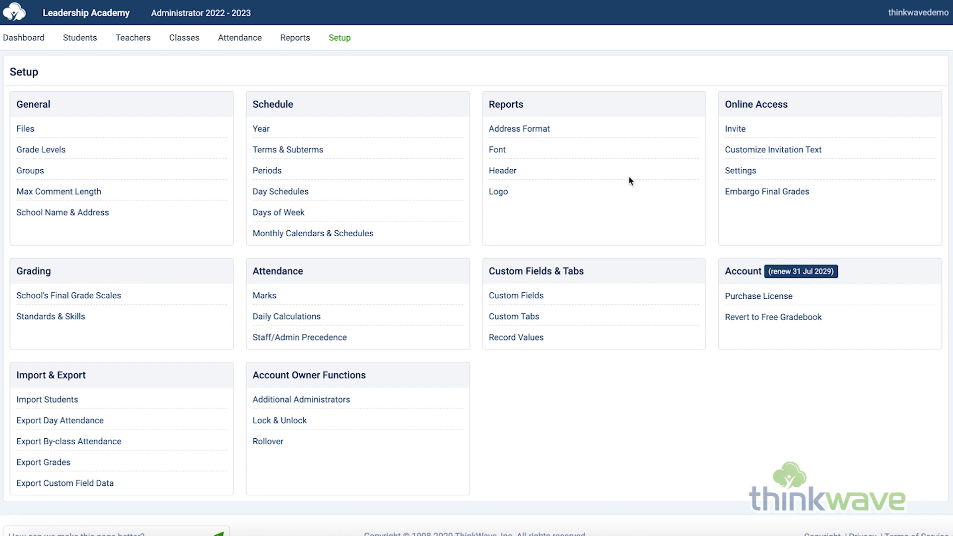
Step: View the Font, Header and Logo settings for reports, returning to the Setup overview after each
click(499, 152)
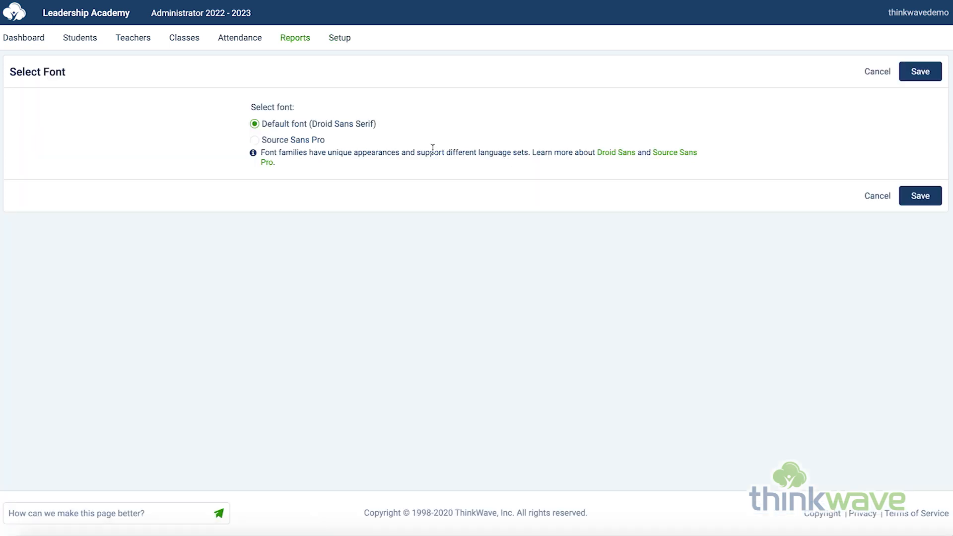
click(877, 72)
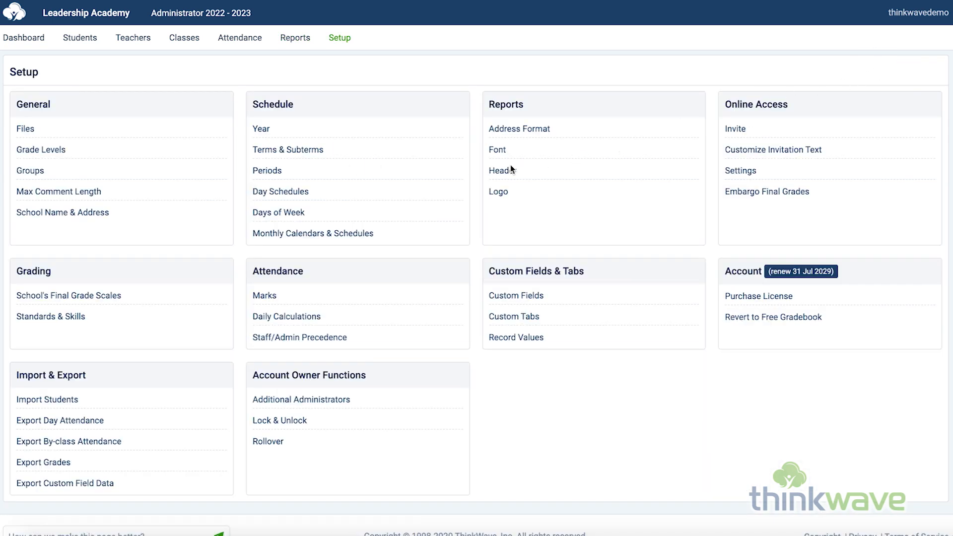
click(511, 167)
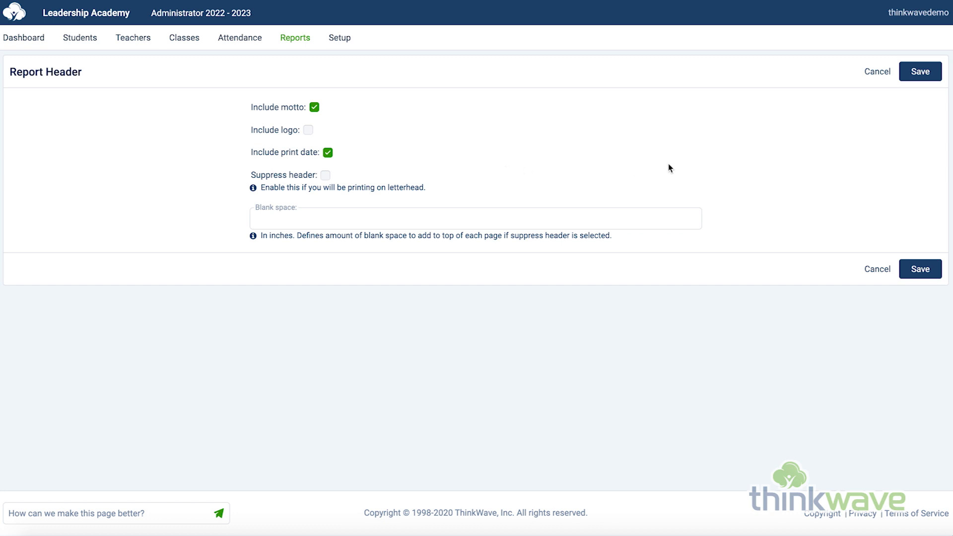
click(878, 72)
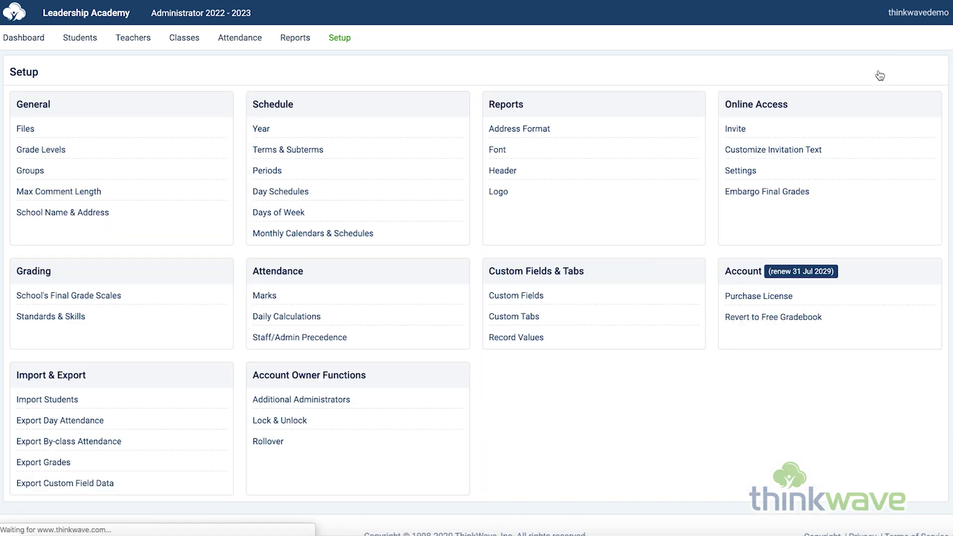
click(498, 192)
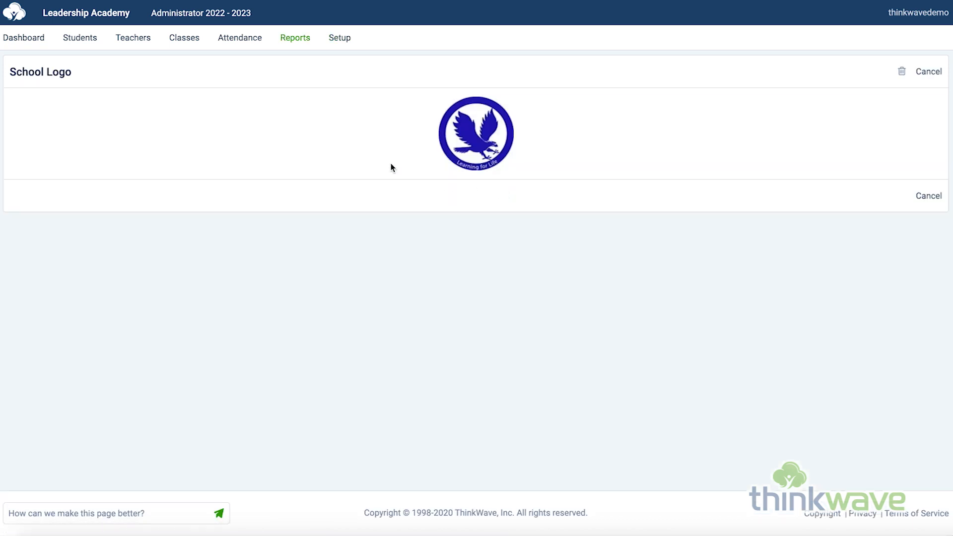
click(334, 43)
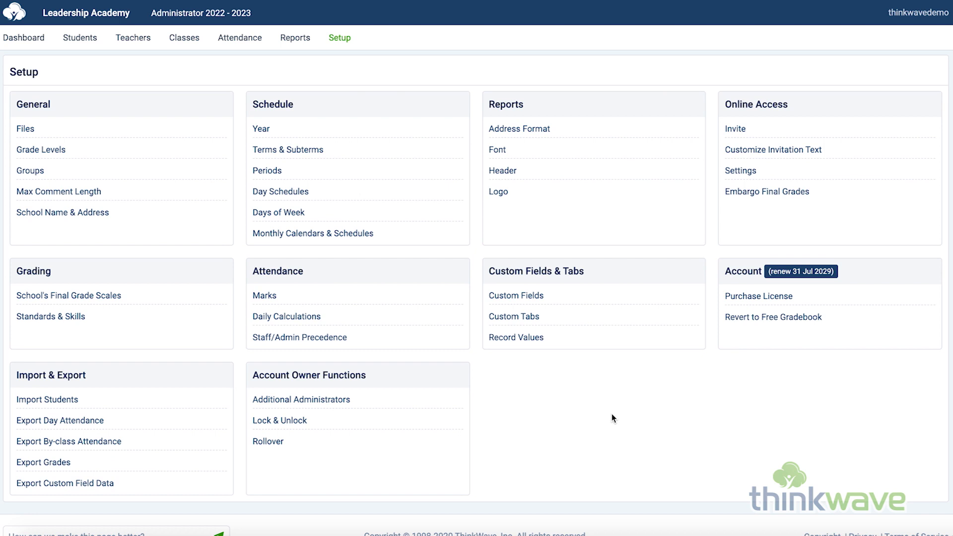
Step: Open the "Add any custom field here" custom field and look at the groups it can apply to
click(535, 298)
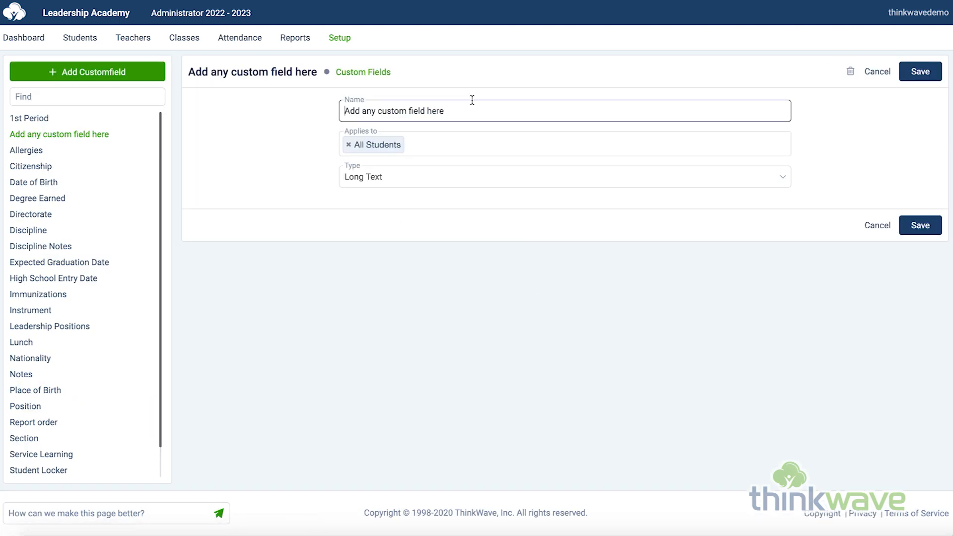
click(467, 108)
click(446, 143)
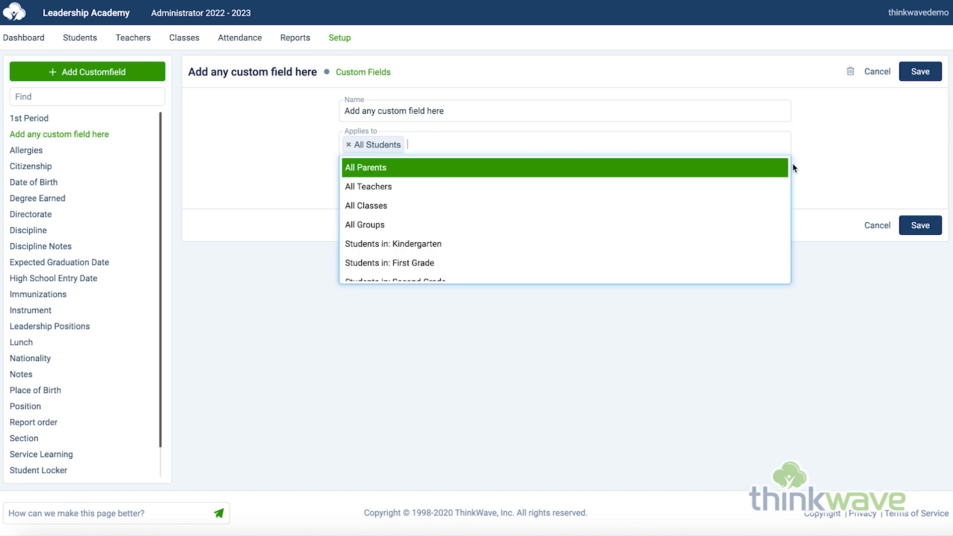
click(846, 169)
Step: Try the Short Text, Long Text, Date Field and Predefined Choice types with a blank choice for the custom field, and cancel the edit
click(528, 176)
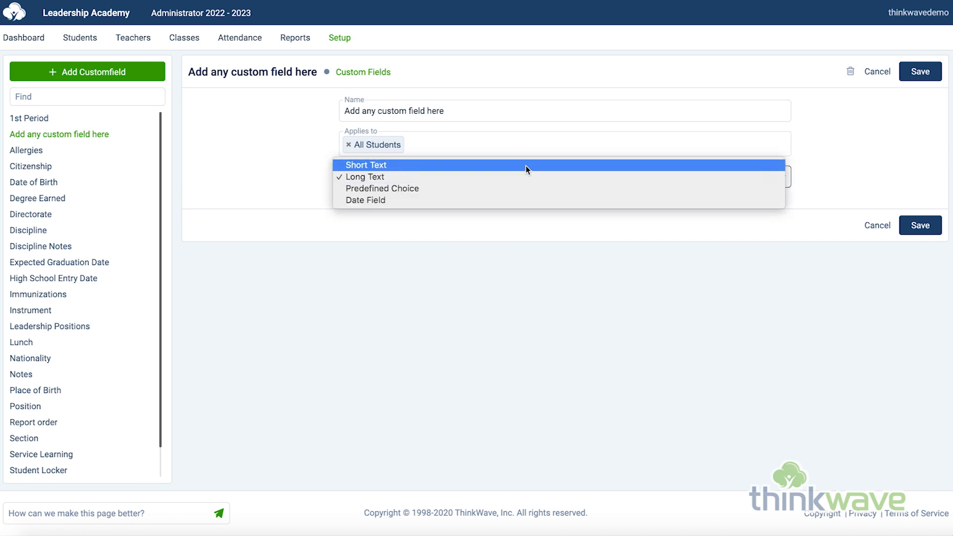
click(525, 165)
click(525, 171)
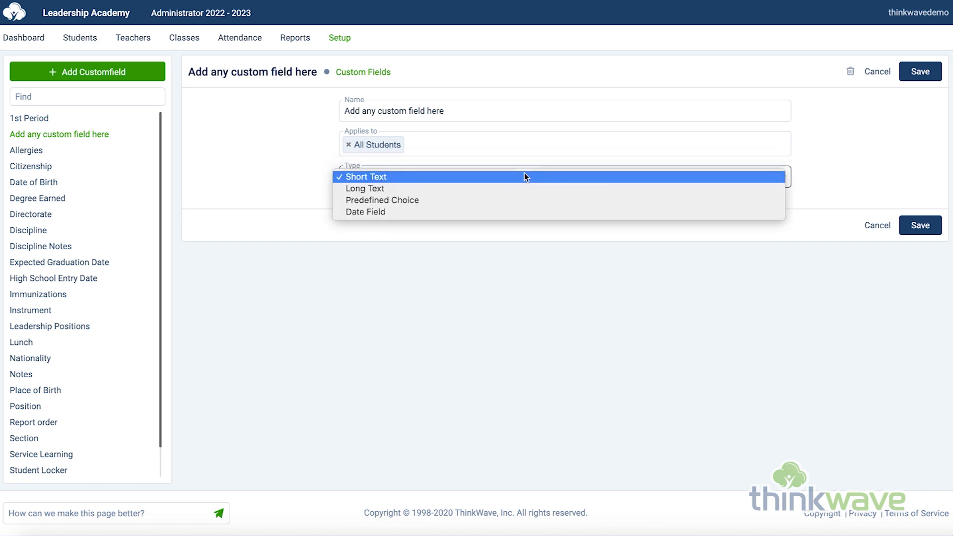
click(525, 190)
click(546, 179)
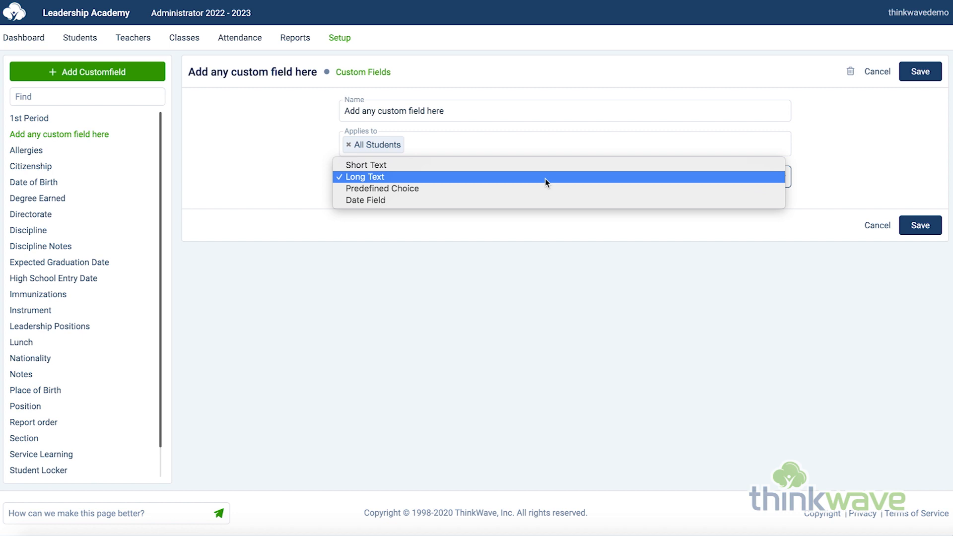
click(538, 199)
click(537, 185)
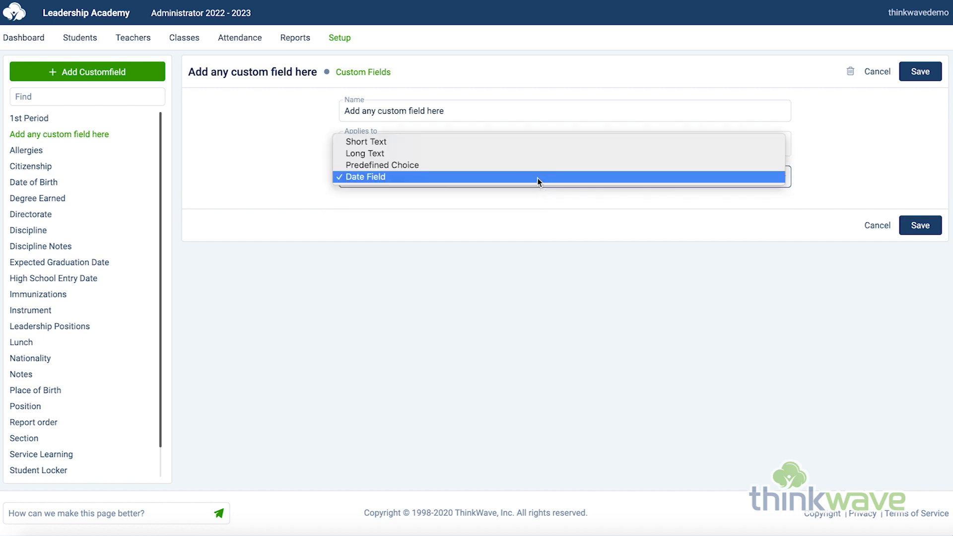
click(541, 166)
click(397, 201)
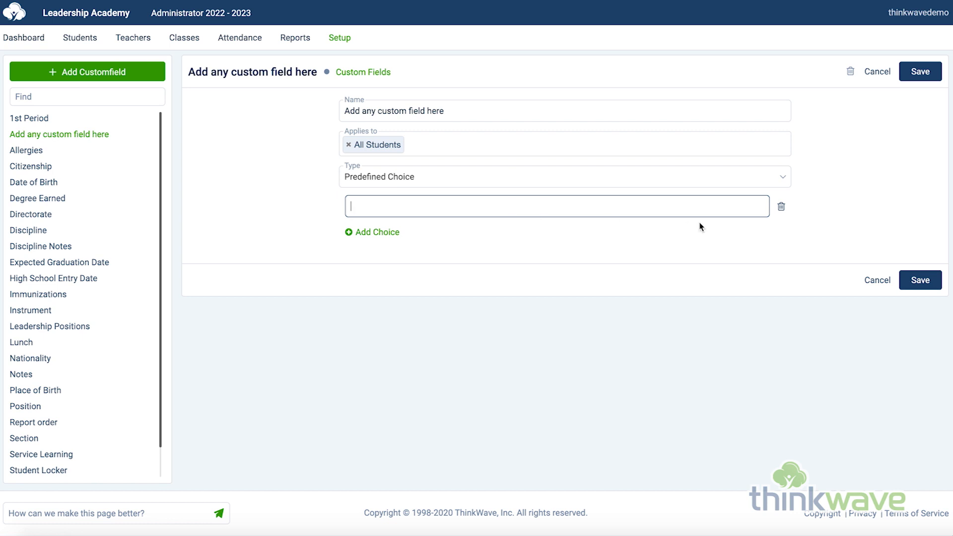
click(879, 74)
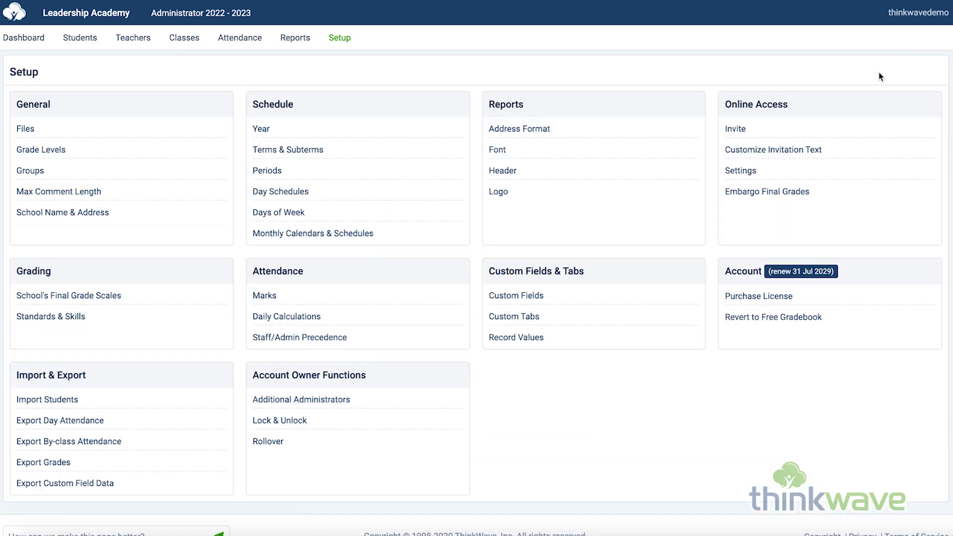
Step: View the students' Medical custom tab settings, cancel back to the Setup overview and open Record Values
click(518, 319)
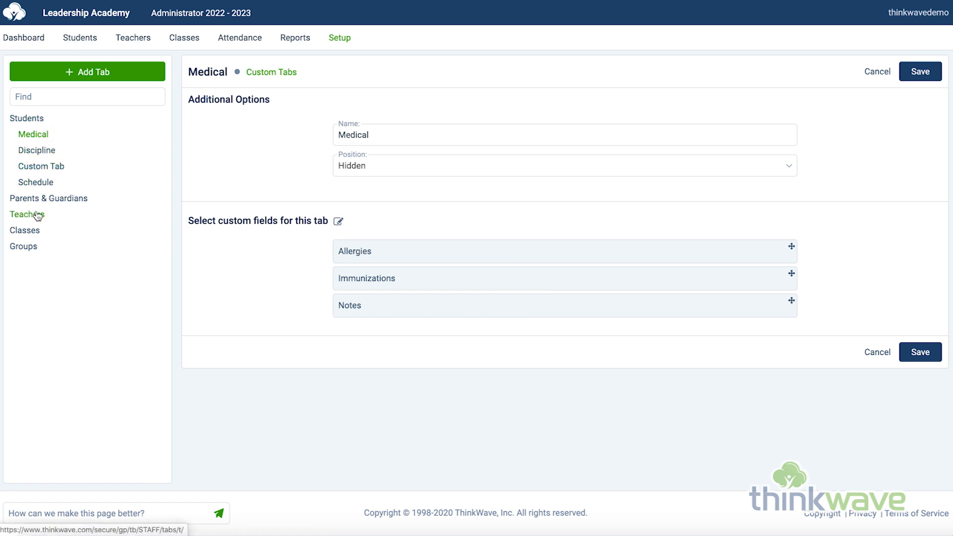
click(876, 72)
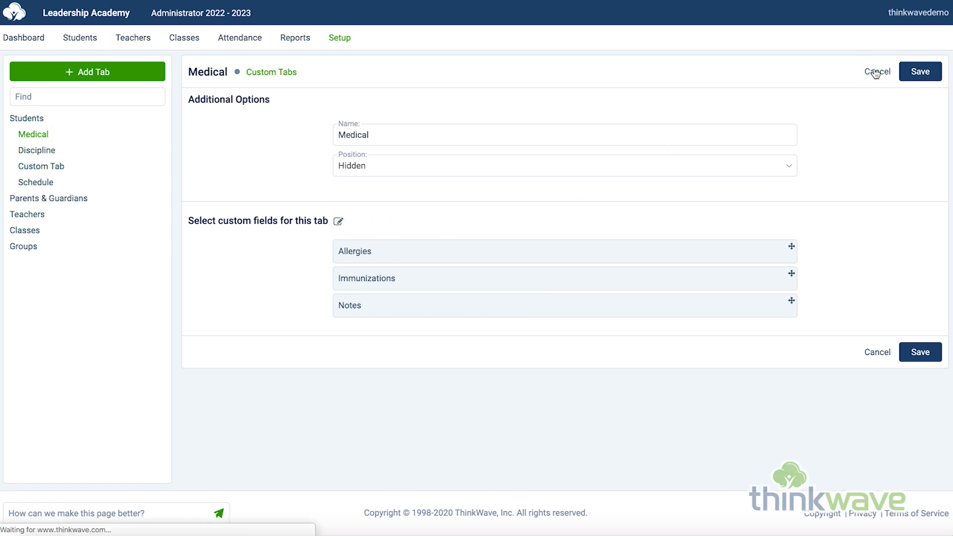
click(346, 38)
click(537, 343)
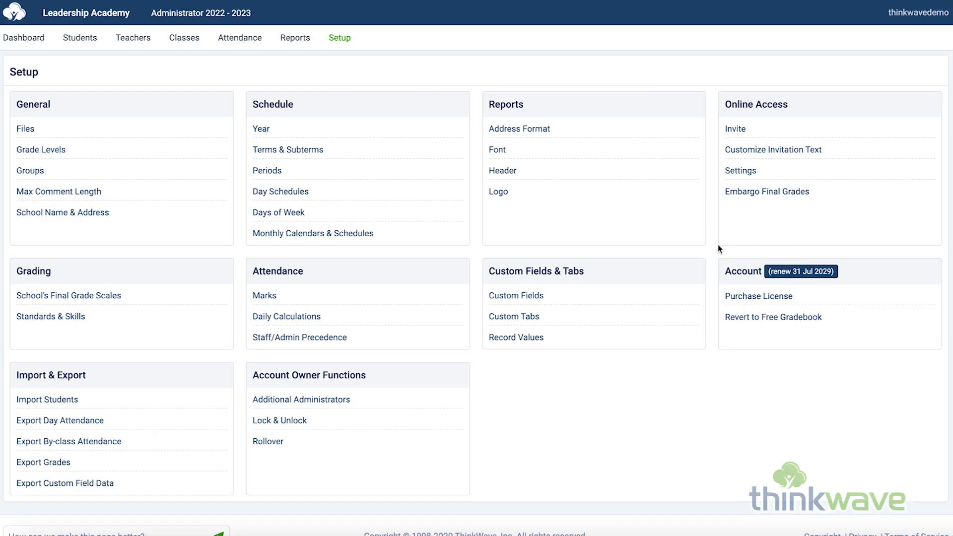
Step: Open the online access invitations, view the printable login instructions for the first listed teacher, and return to the Setup overview
click(735, 130)
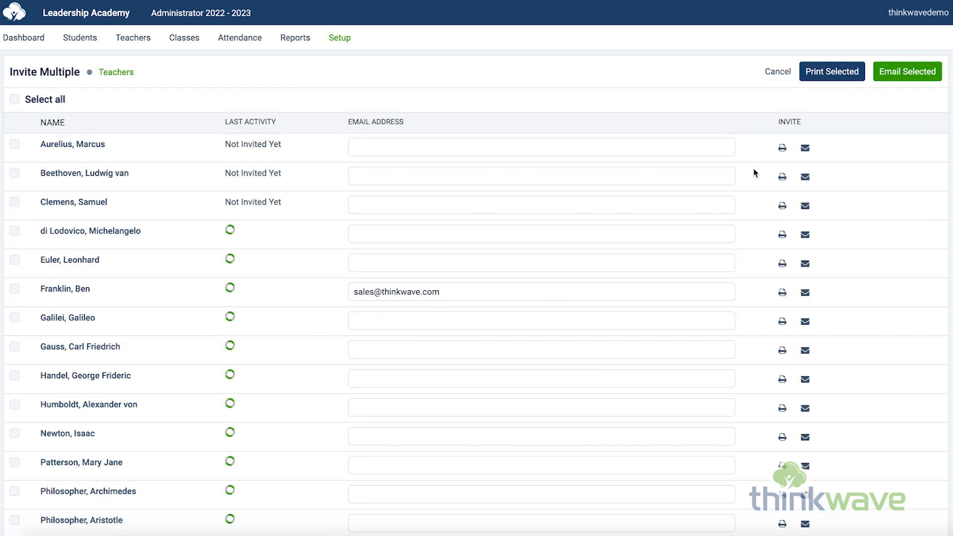
click(787, 151)
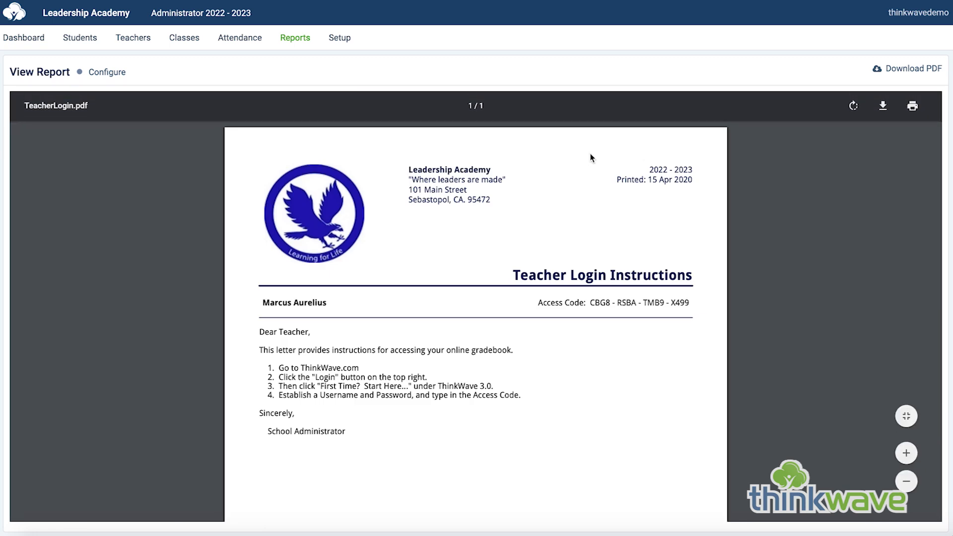
click(351, 42)
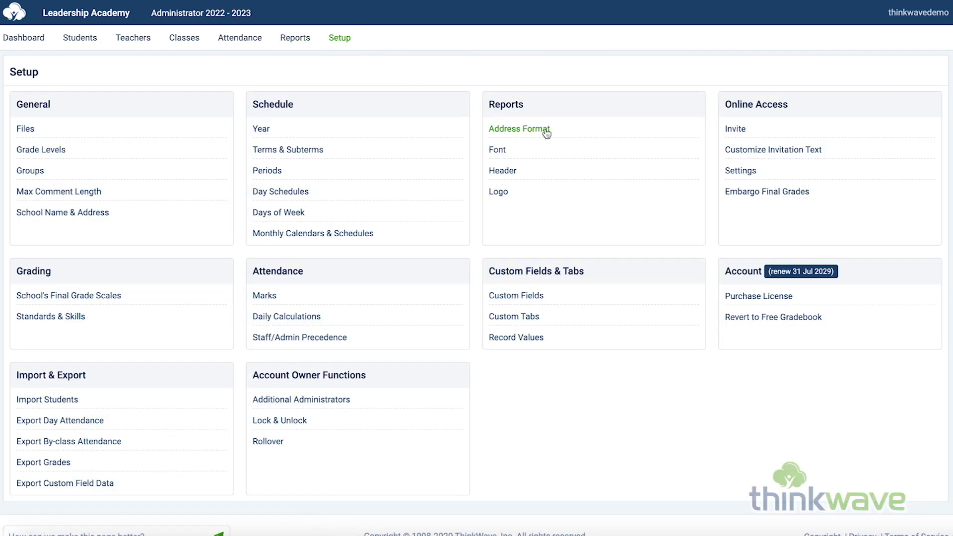
Step: Try the email invitation for the teacher who has an email address on file, and return to the Setup overview
click(736, 130)
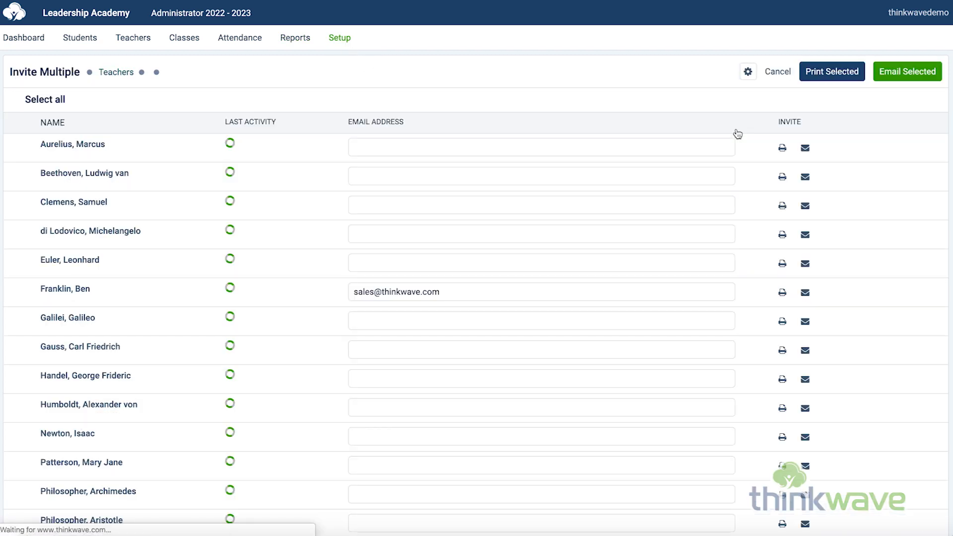
click(805, 295)
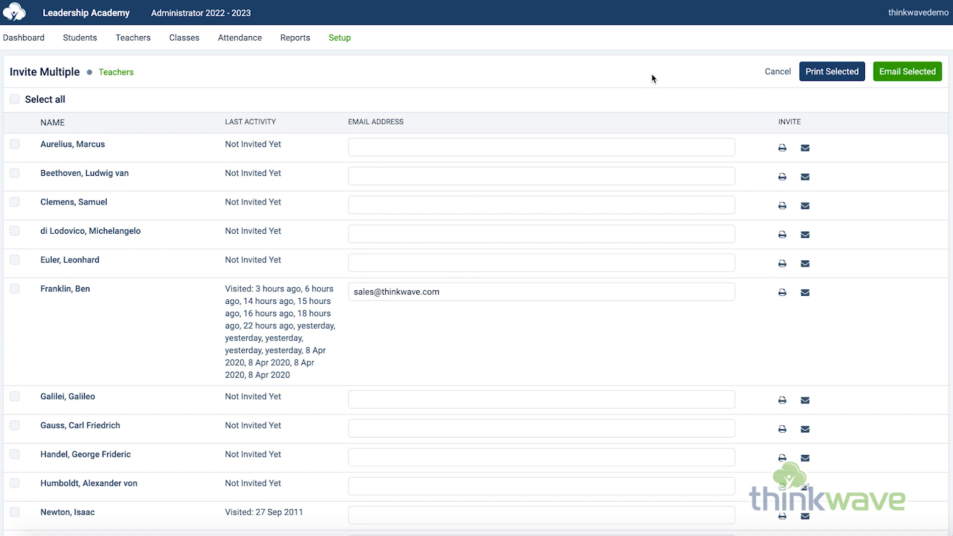
click(346, 39)
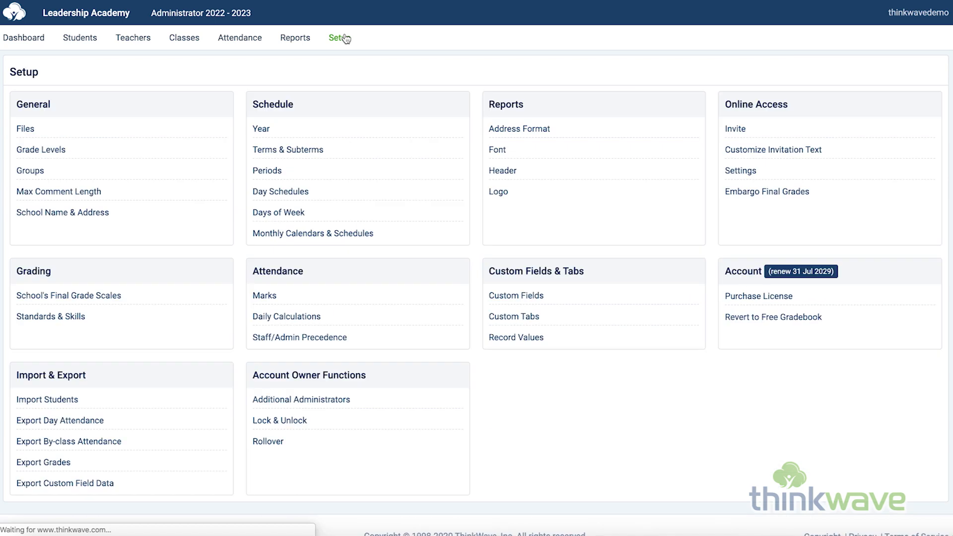
Step: View the customizable invitation text, reading the default email text and the full teacher handout, and cancel without changes
click(776, 151)
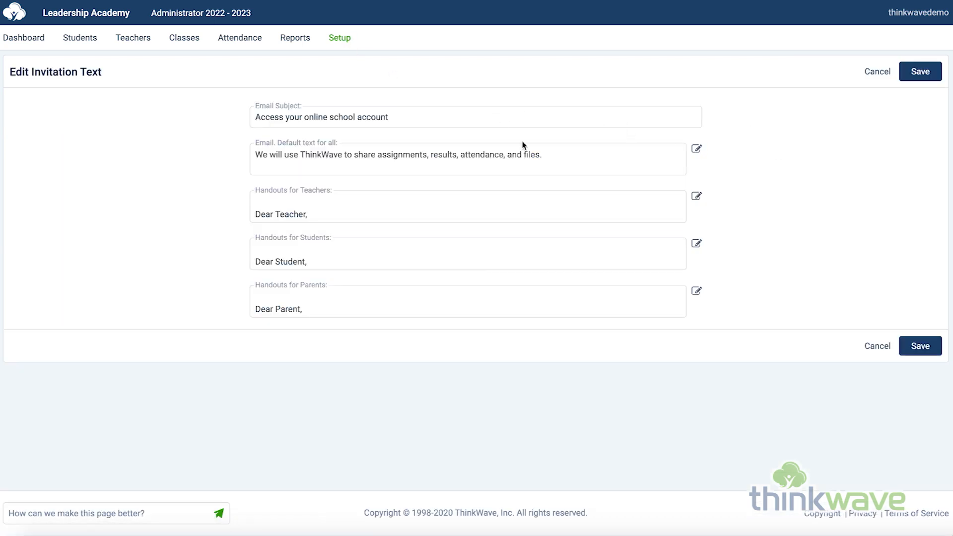
click(552, 163)
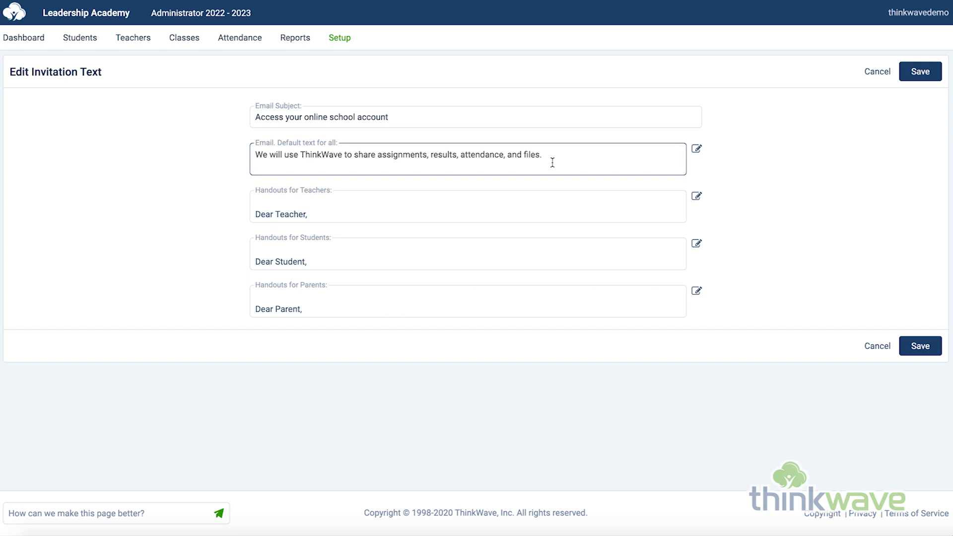
click(535, 212)
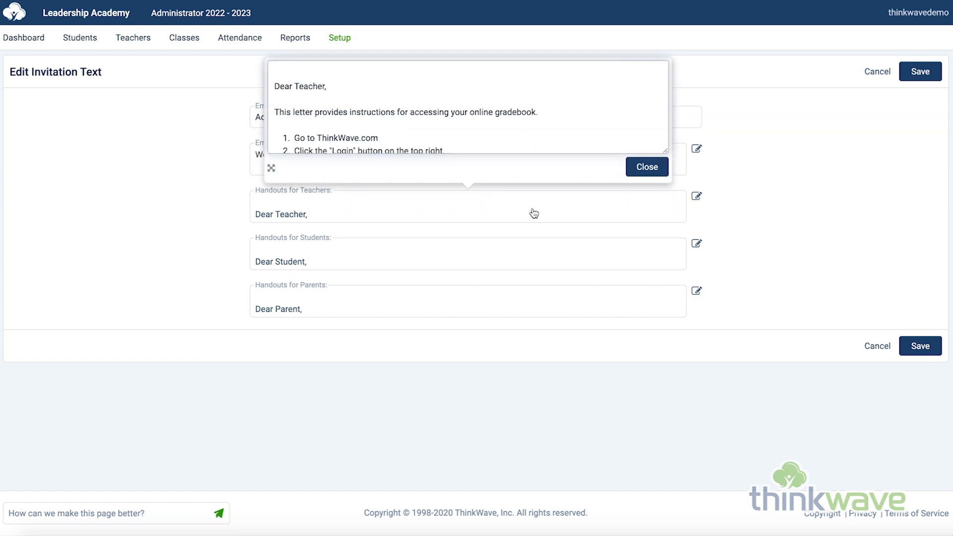
scroll(597, 105, down, 3)
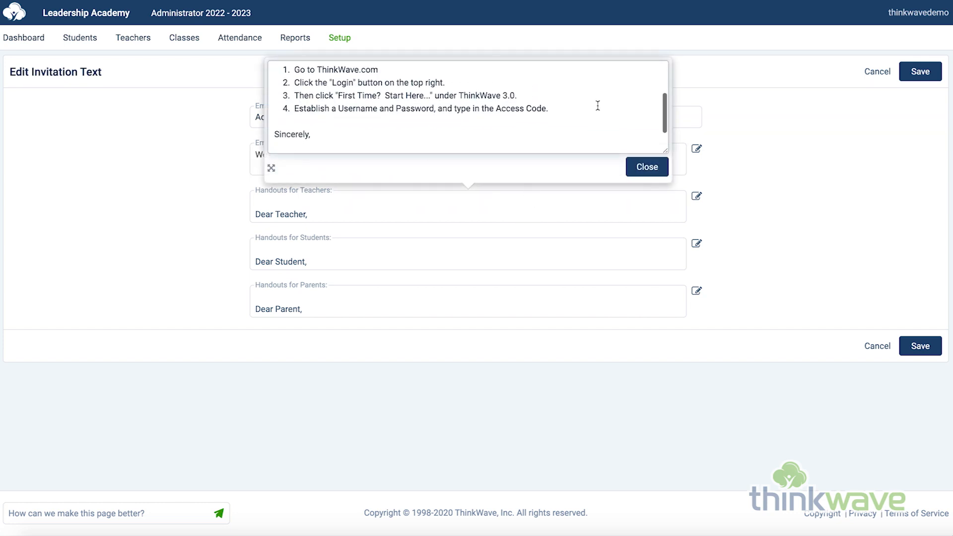
scroll(598, 105, down, 2)
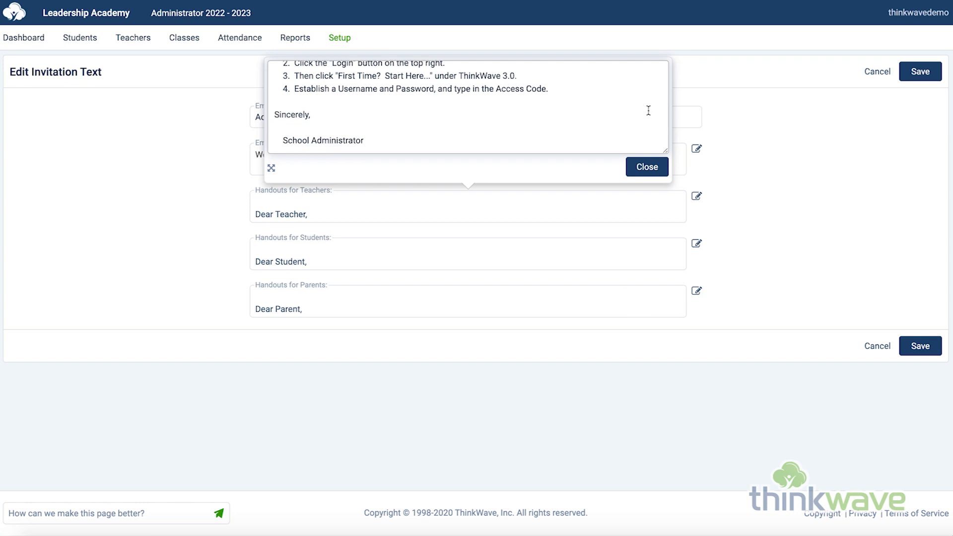
click(647, 167)
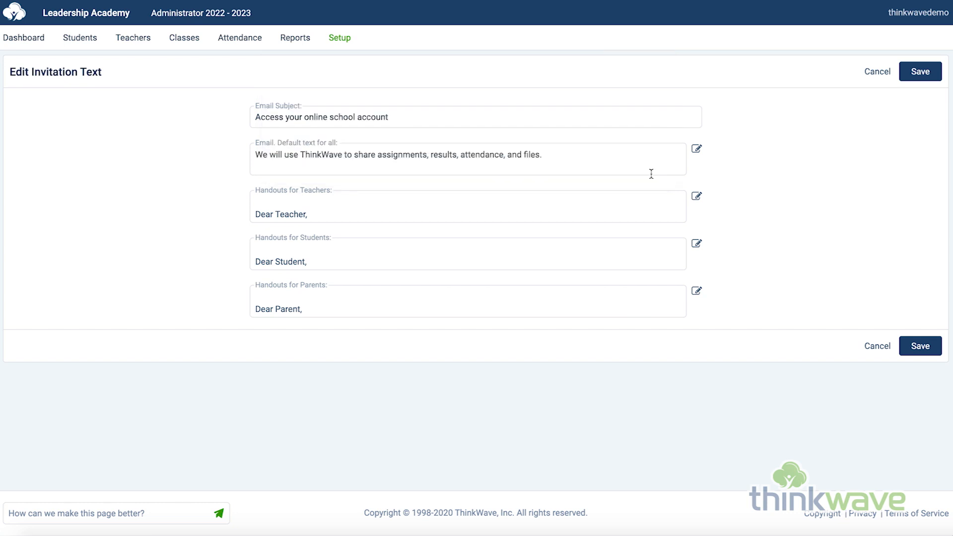
click(869, 74)
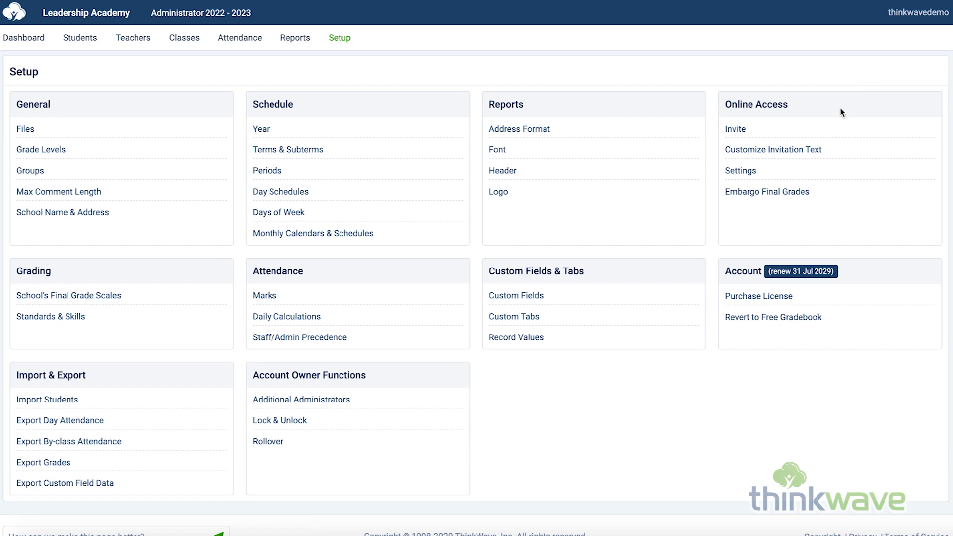
Step: View the Online Access settings and cancel, and look at the 1st Quar date field under Embargo Final Grades
click(748, 172)
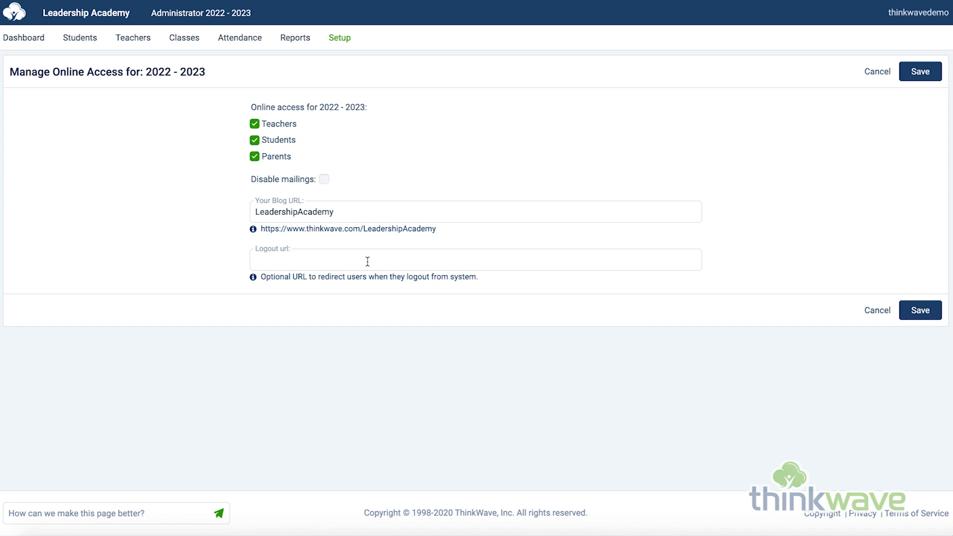
click(876, 74)
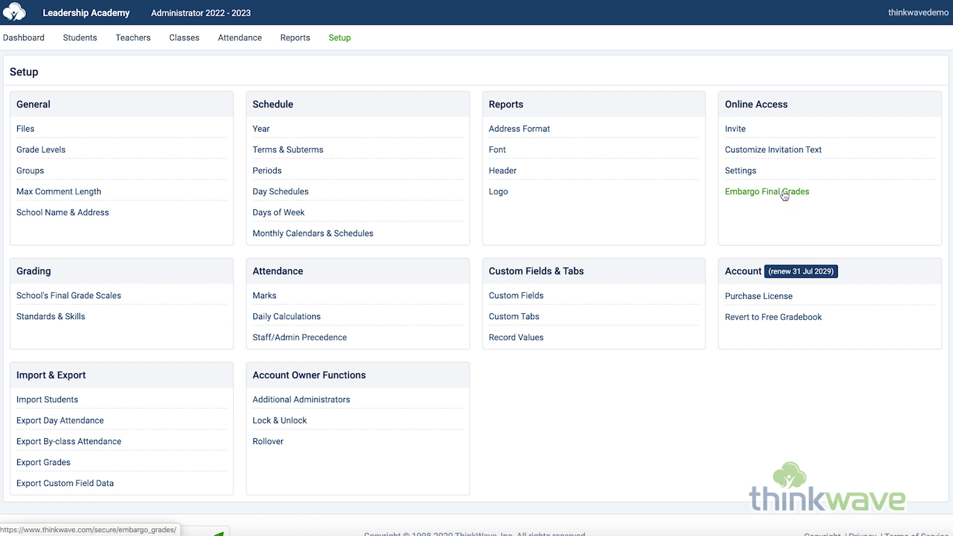
click(783, 192)
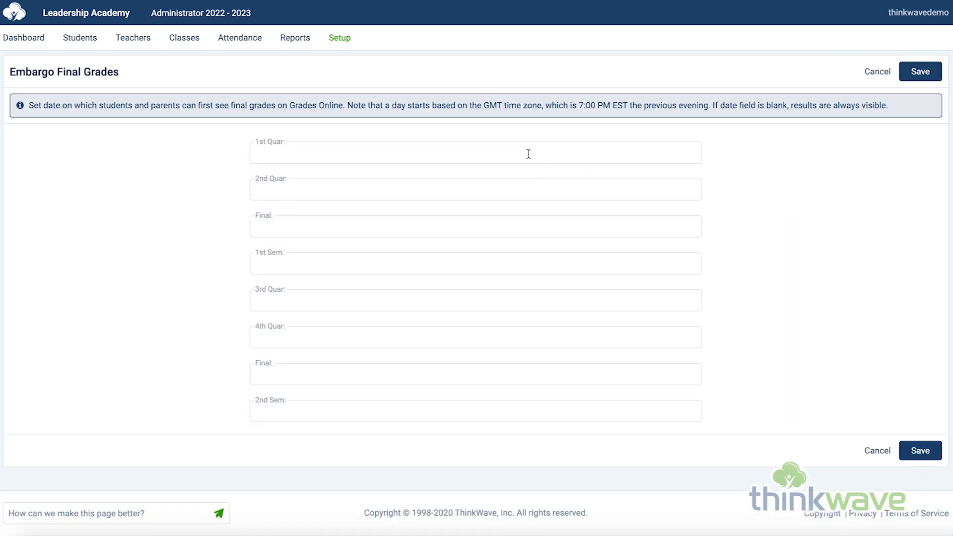
click(529, 155)
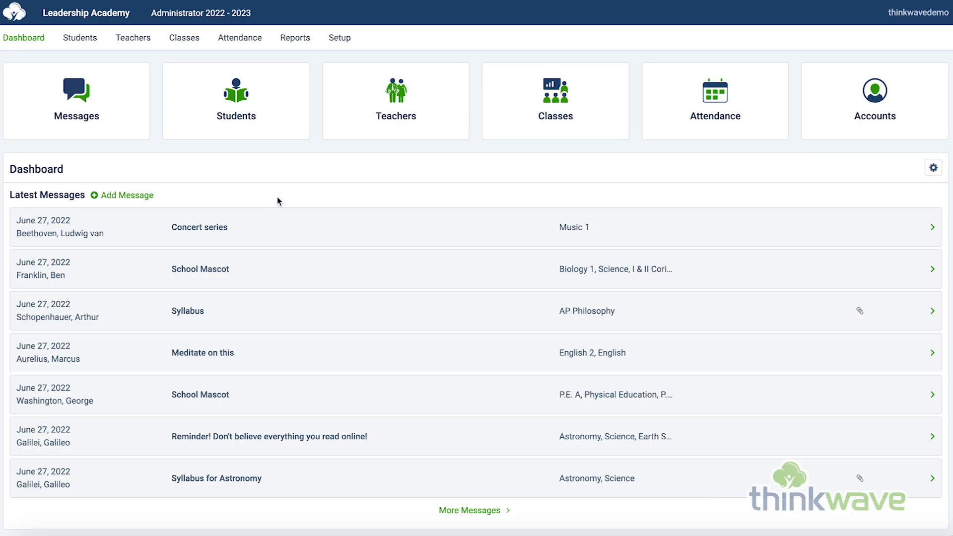
Step: Visit the online gradebook of the teacher with an email address on file, and show that teacher's Dashboard
click(132, 42)
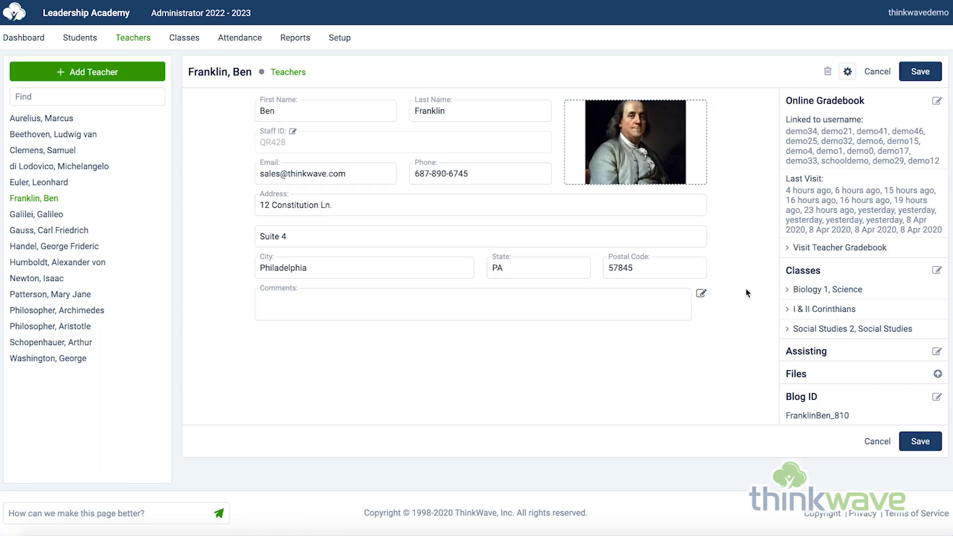
click(827, 251)
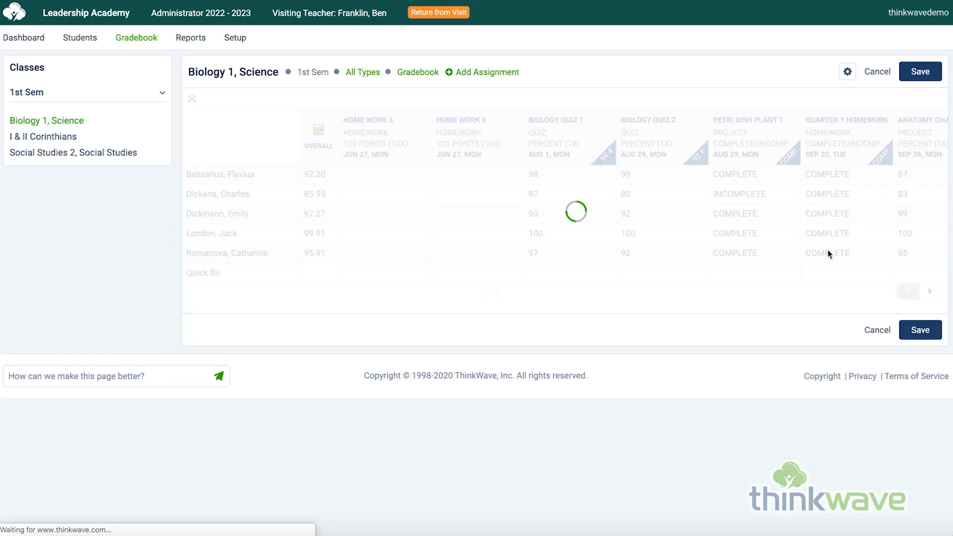
click(28, 44)
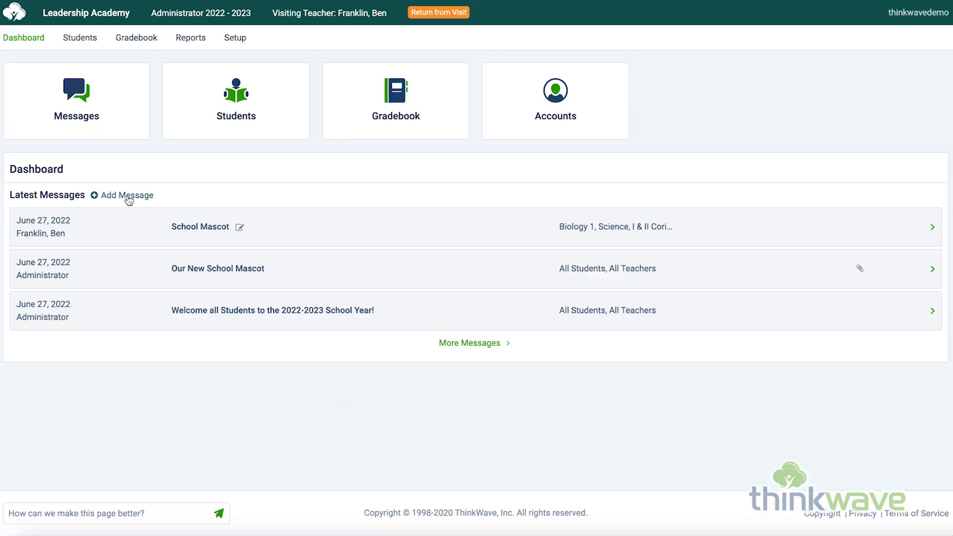
Step: Look through the recipient, subject, date, file attachment and body fields of a new teacher message, and cancel it
click(128, 197)
click(360, 120)
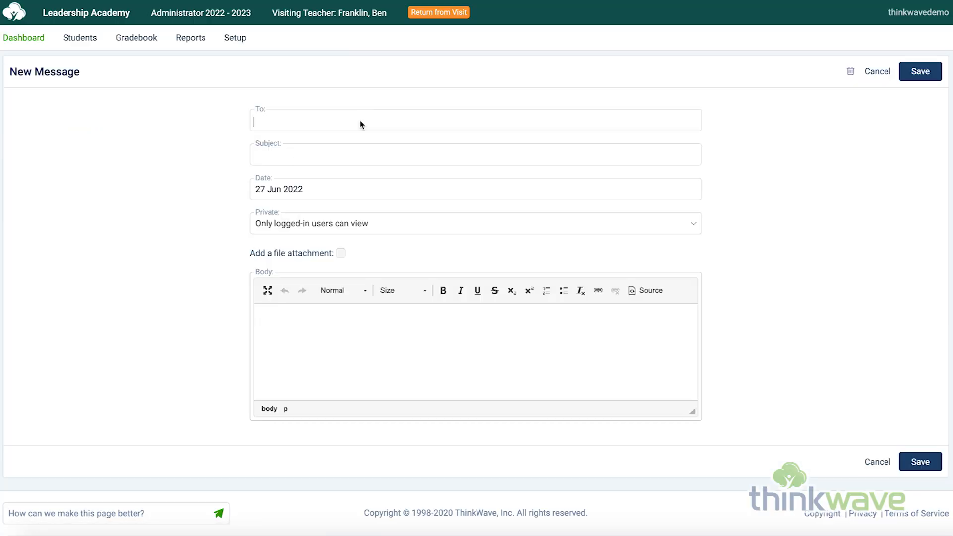
click(227, 176)
click(330, 159)
click(336, 192)
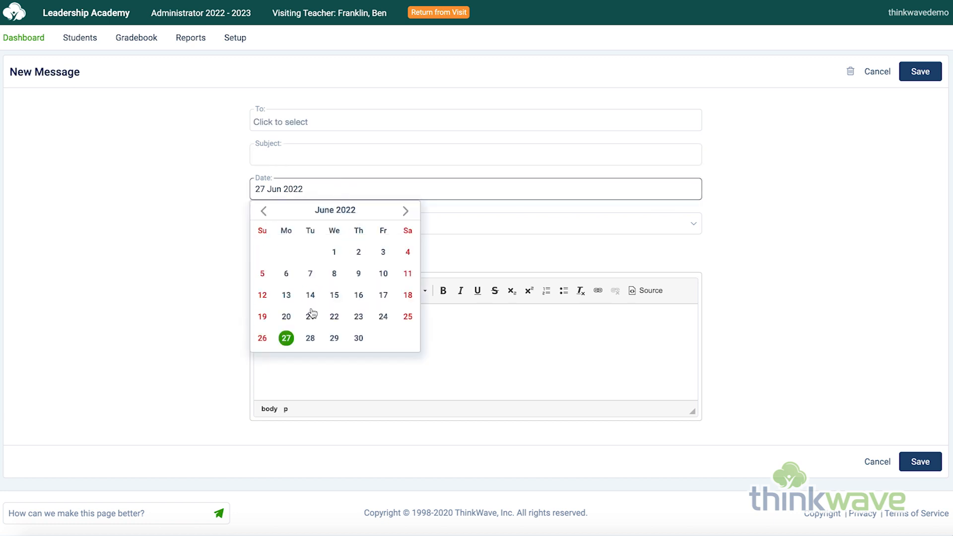
click(195, 289)
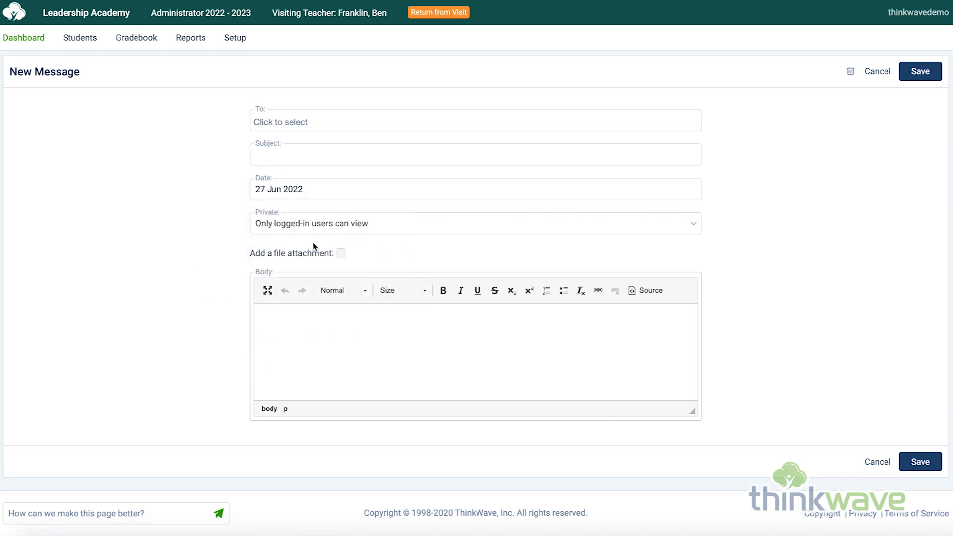
click(341, 254)
click(338, 326)
click(878, 72)
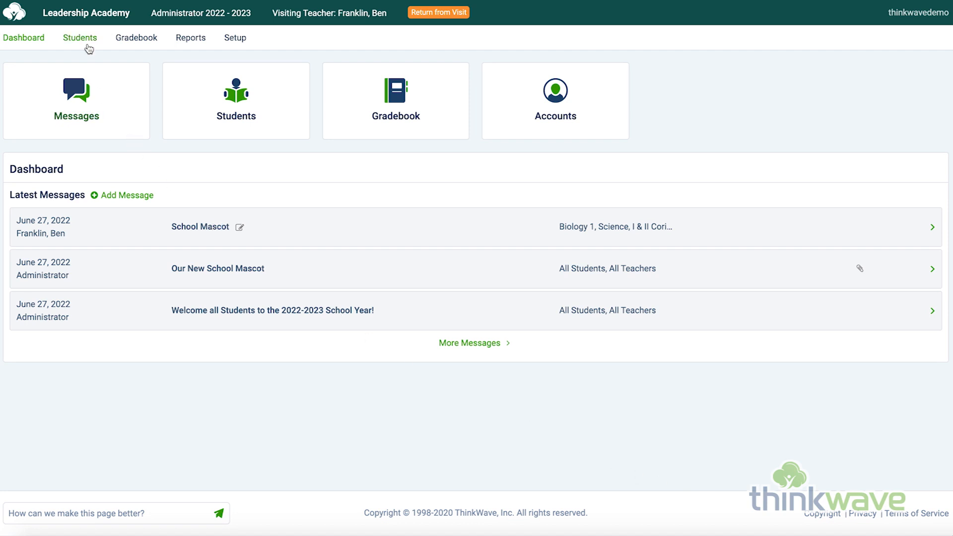
Step: View the visited teacher's student information, and open the Biology 1, Science gradebook for 1st Sem
click(88, 42)
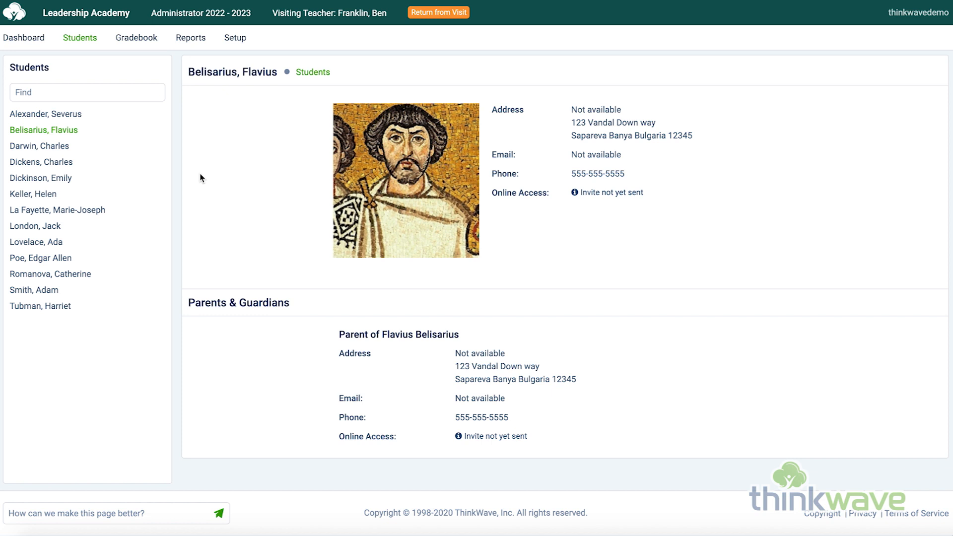
click(144, 45)
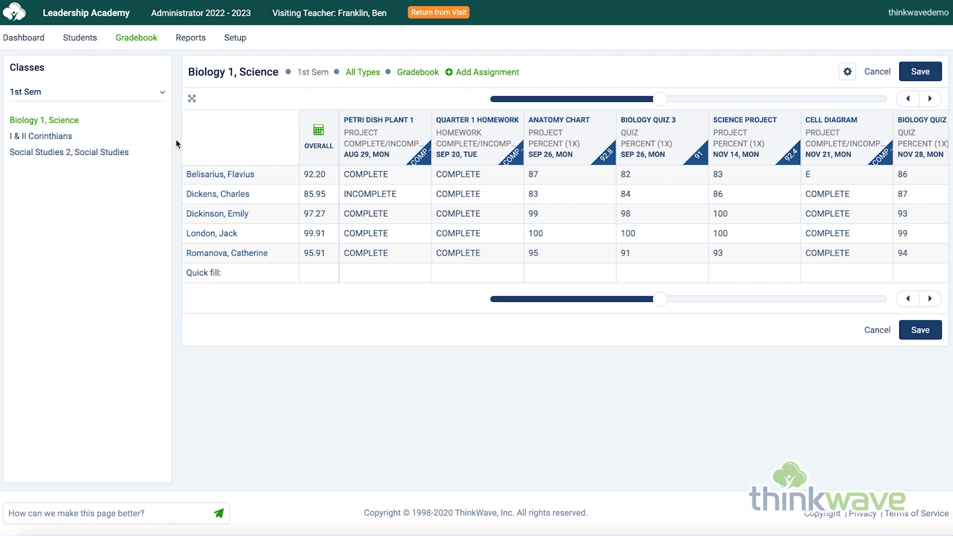
Step: Start a new Biology 1, Science assignment and look through its Type, Date and Grade choices, leaving them blank
click(488, 73)
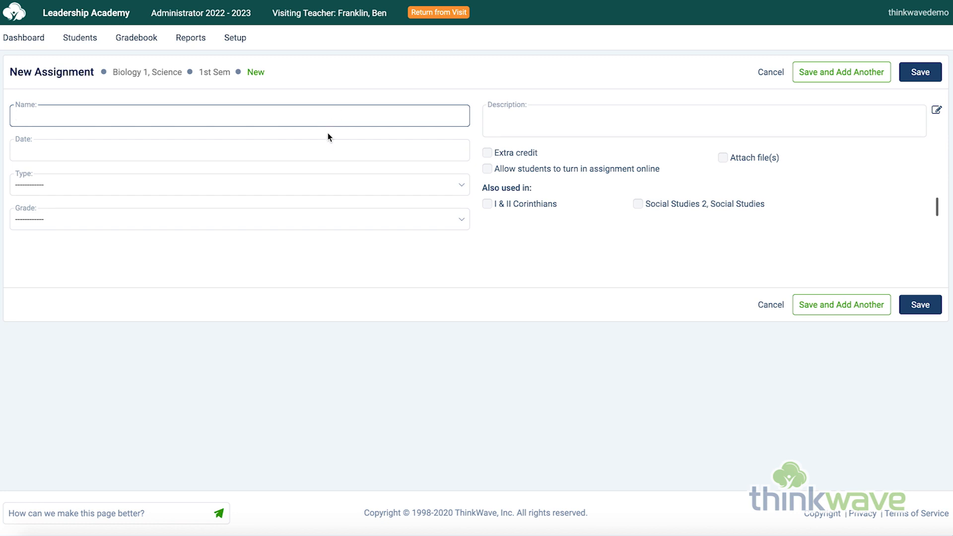
click(273, 186)
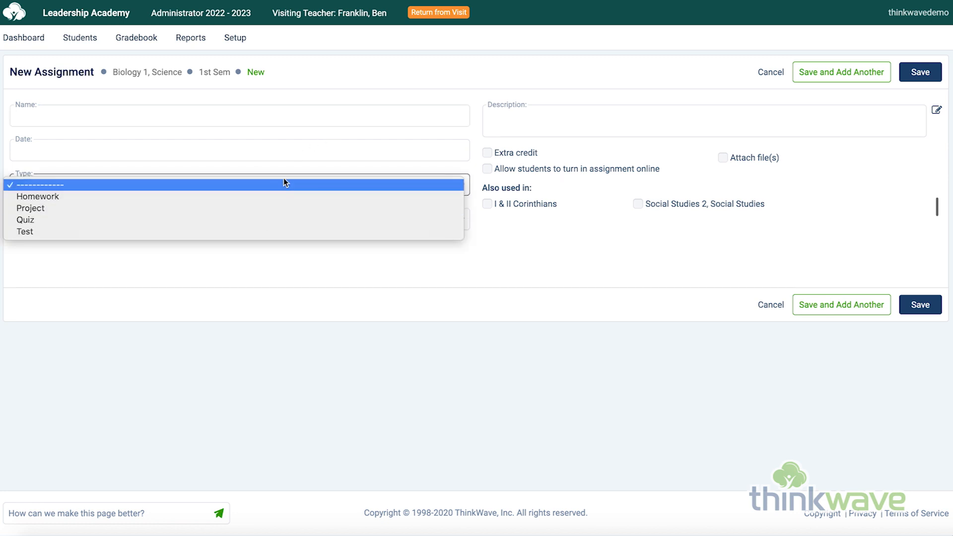
click(285, 184)
click(298, 148)
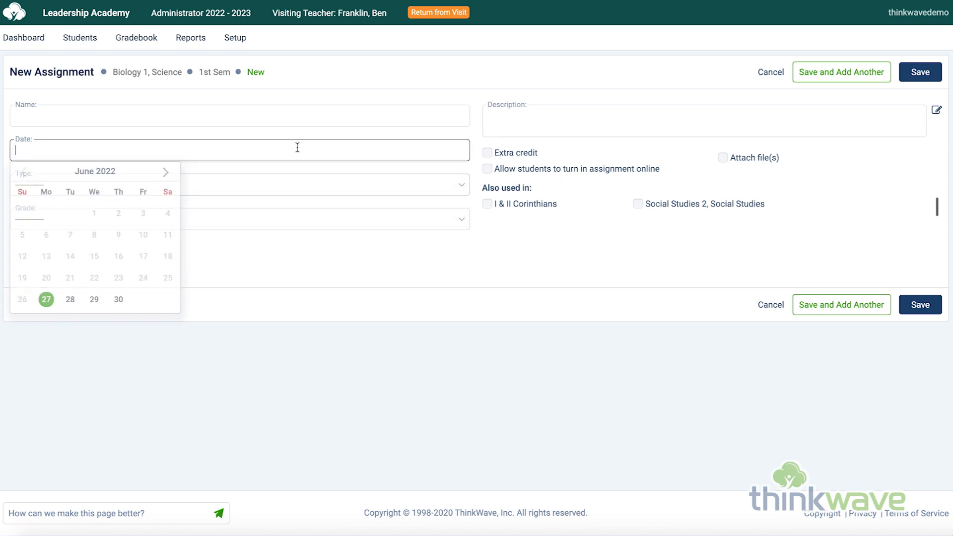
click(266, 205)
click(266, 220)
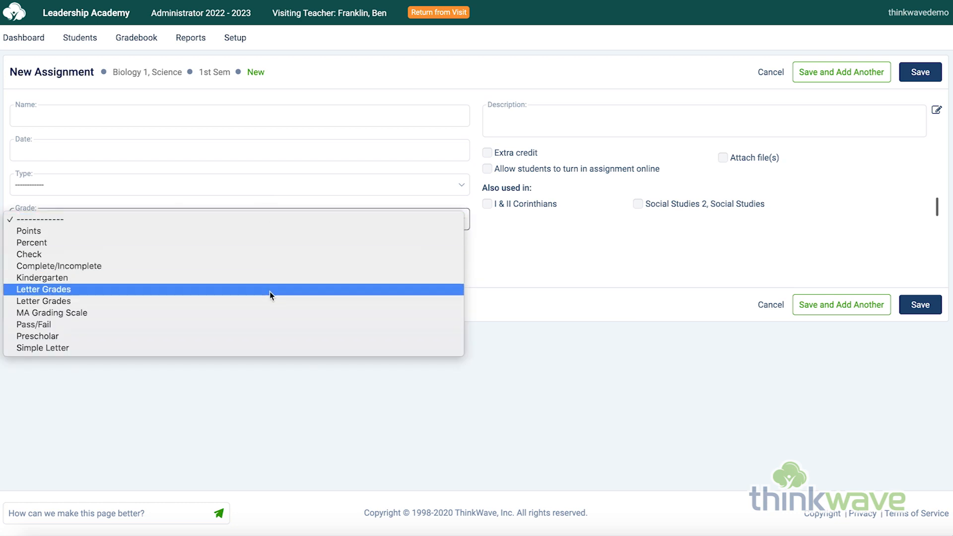
click(502, 275)
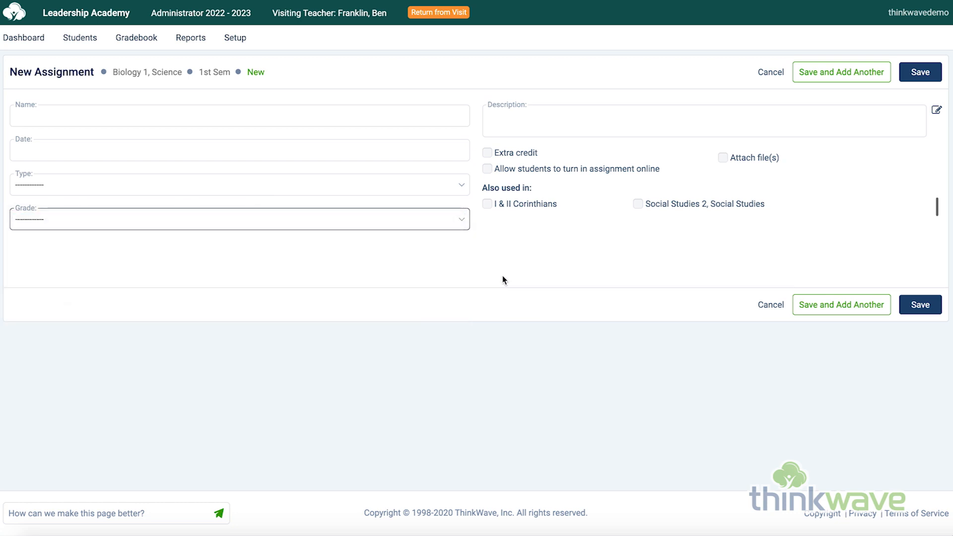
click(465, 253)
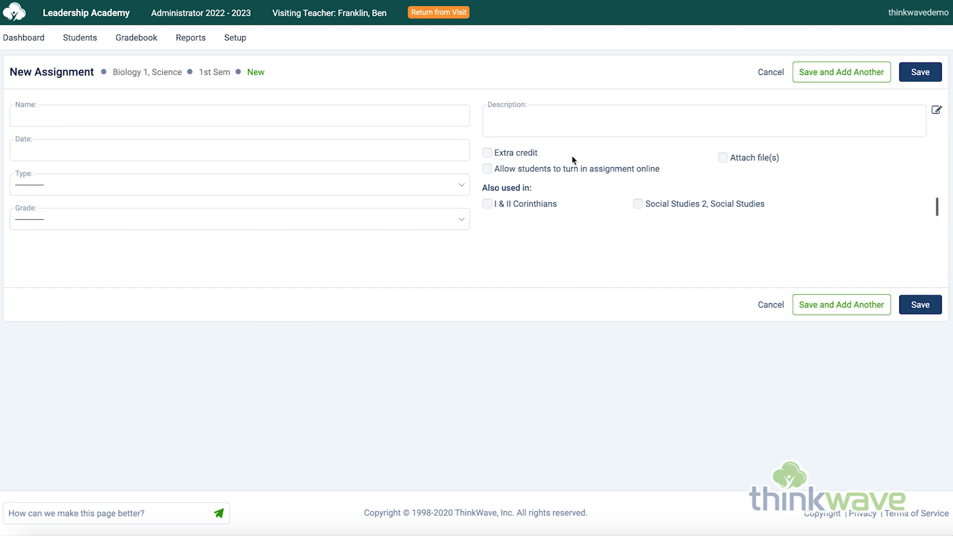
Step: Try the file attachment, online turn-in, description and extra credit options of the new assignment, and cancel it
click(740, 158)
click(740, 159)
click(506, 172)
click(506, 173)
click(575, 115)
click(526, 156)
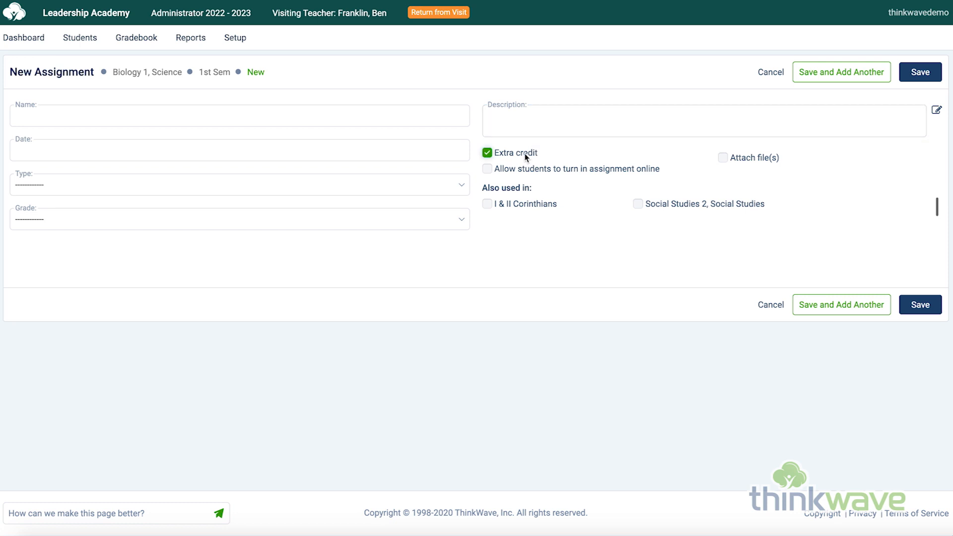
click(775, 75)
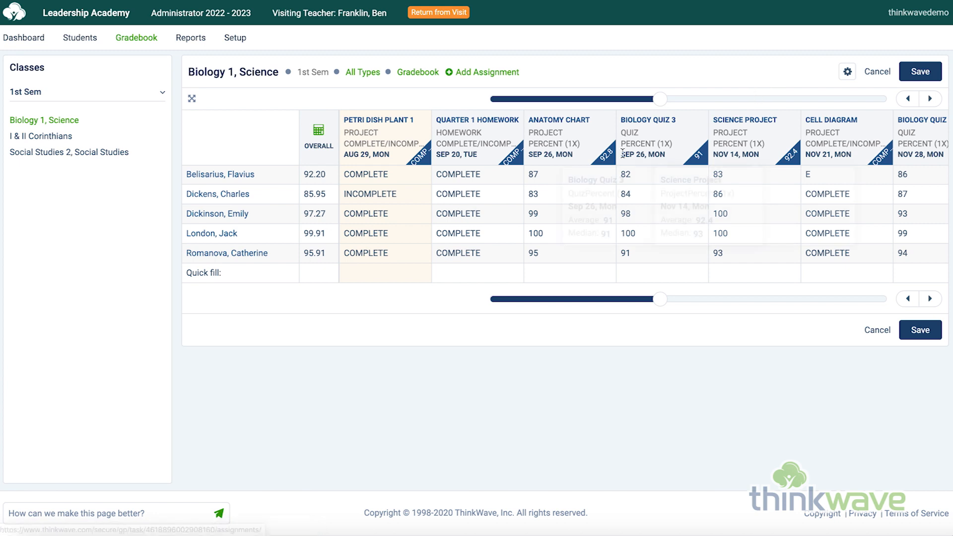
Step: Select the first student's Anatomy Chart grade in the gradebook, and open the assignments view to show Petri Dish Plant 1
click(565, 179)
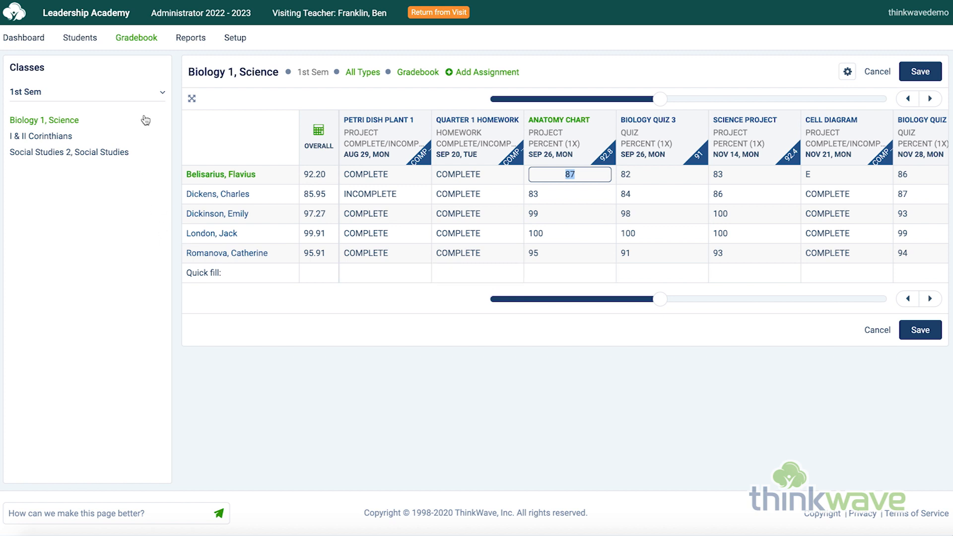
mouse_move(148, 43)
click(145, 84)
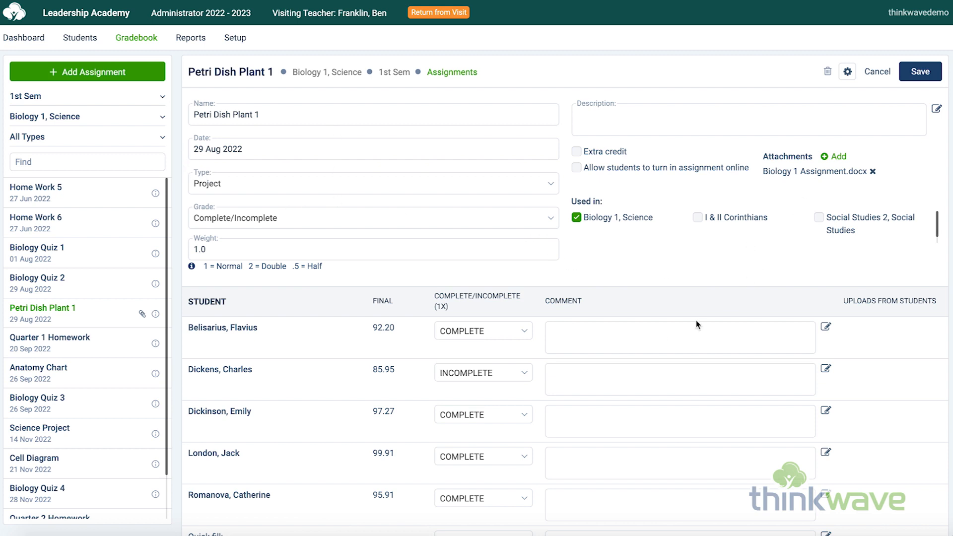
Step: Select the first student's comment for Petri Dish Plant 1, and open the Final Grades & Comments view to that student's override field
click(604, 339)
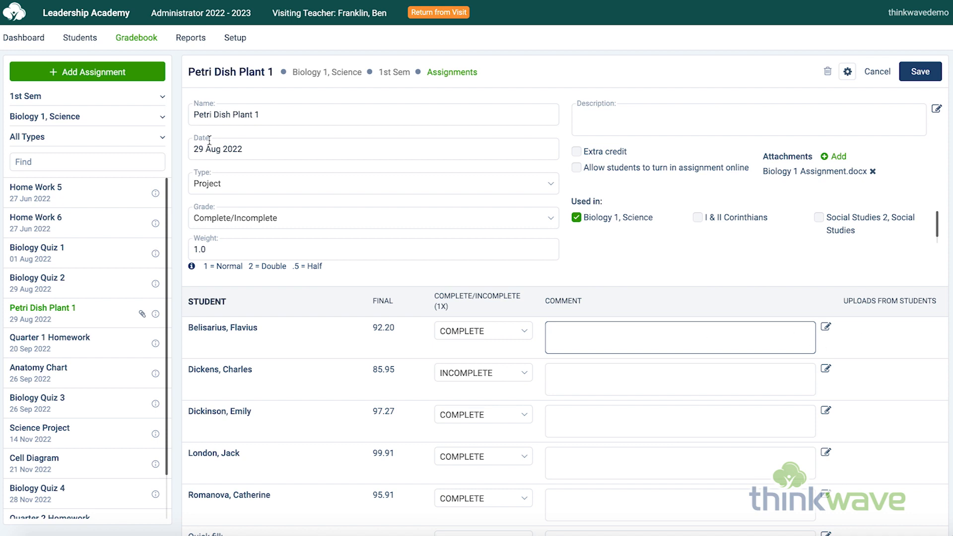
mouse_move(136, 38)
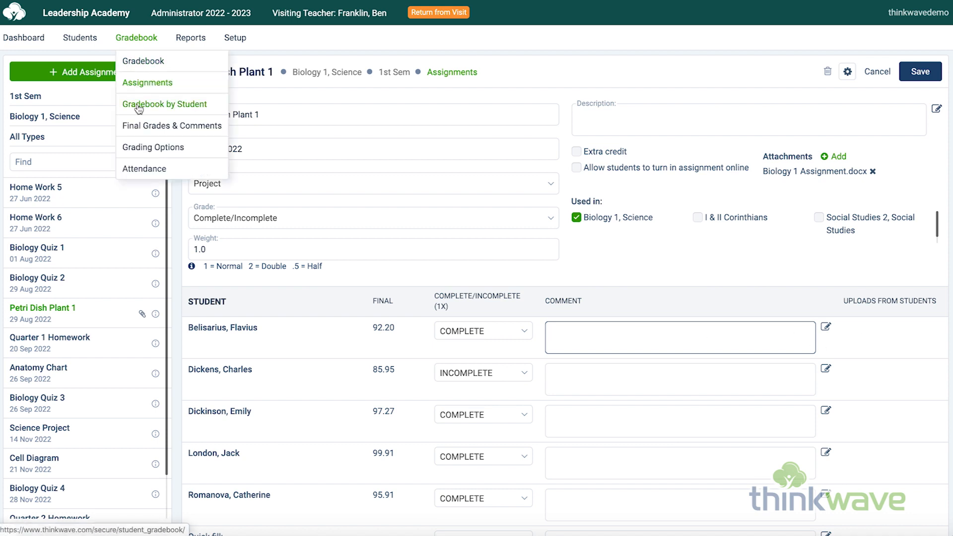
click(135, 125)
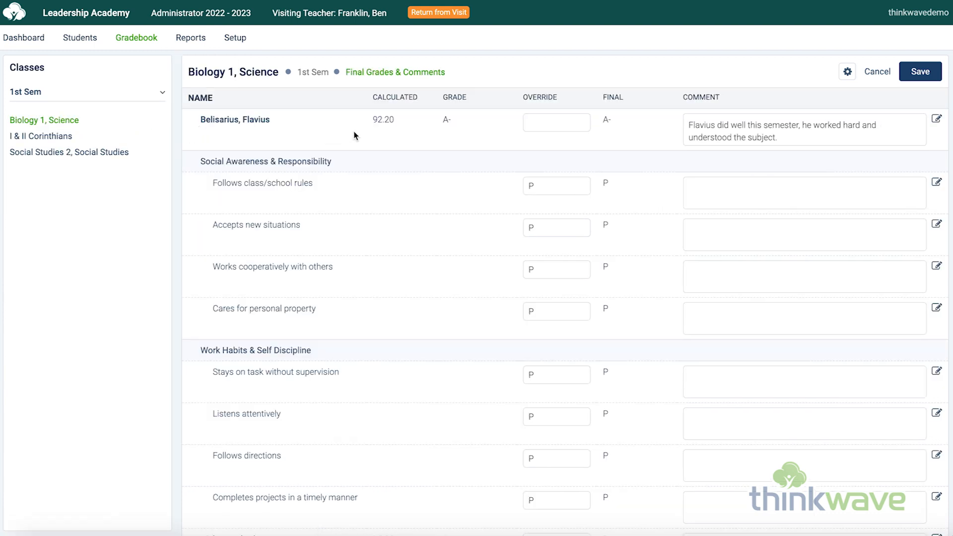
click(546, 124)
Step: In Biology 1, Science attendance, mark the second student Tardy by 5 minutes with the comment "Couldn't open locker"
mouse_move(141, 43)
click(145, 168)
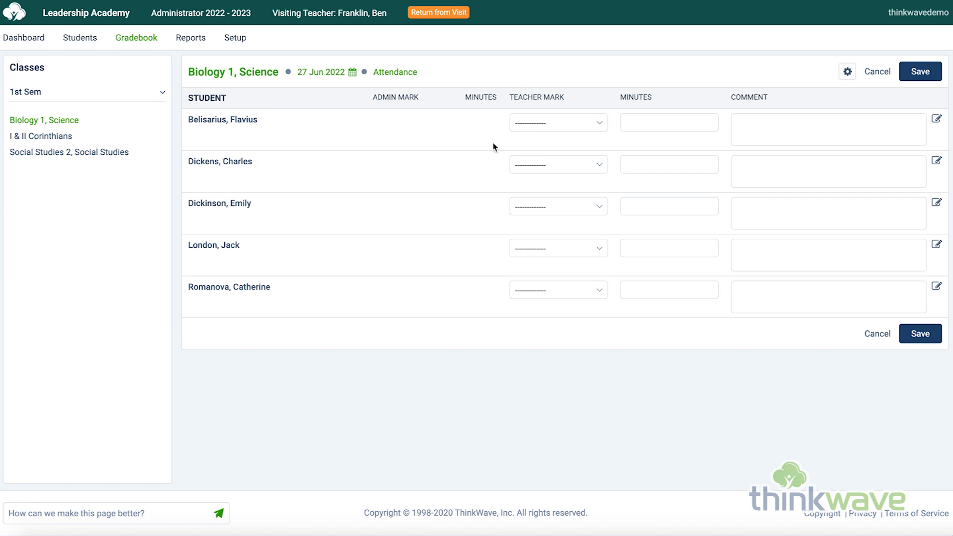
click(577, 165)
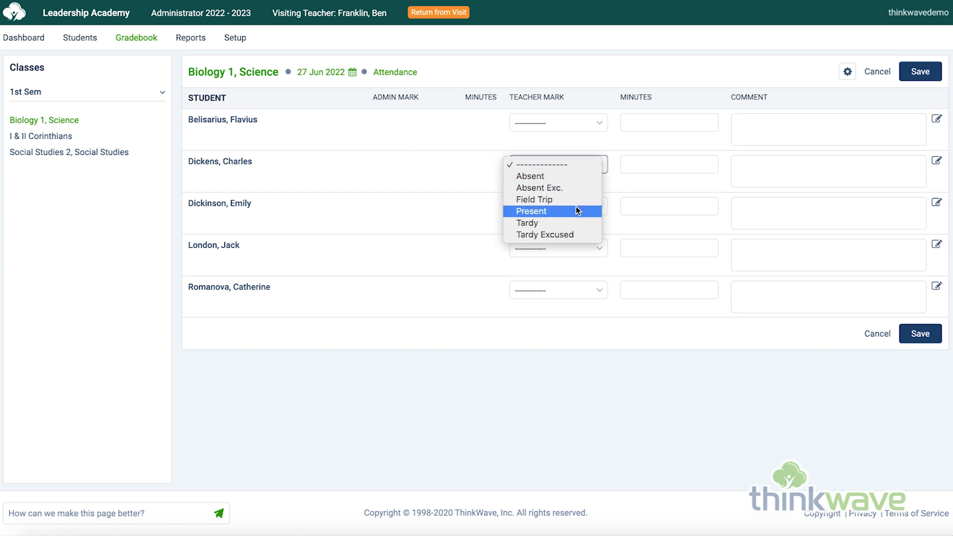
click(575, 222)
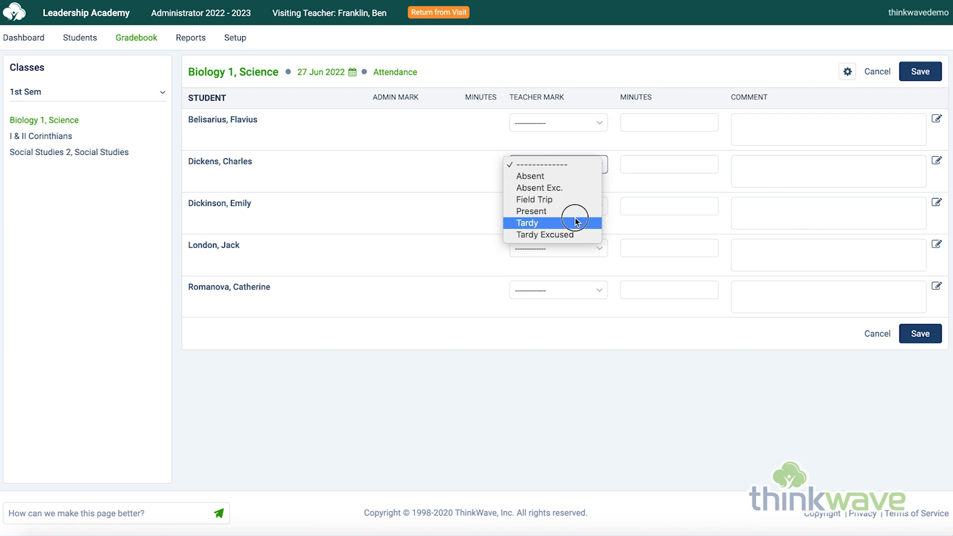
click(631, 166)
text(5)
key(Tab)
text(Couldn't open lo)
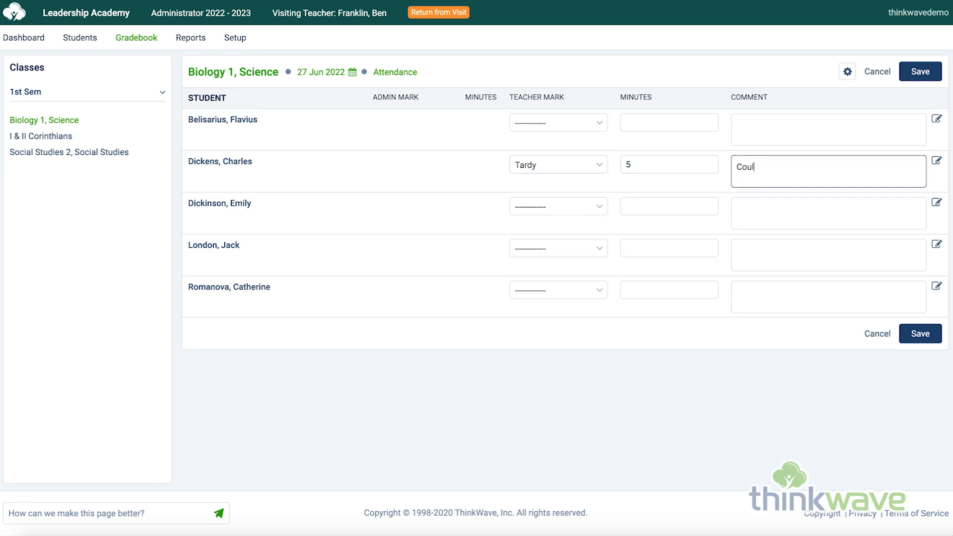
text(cker)
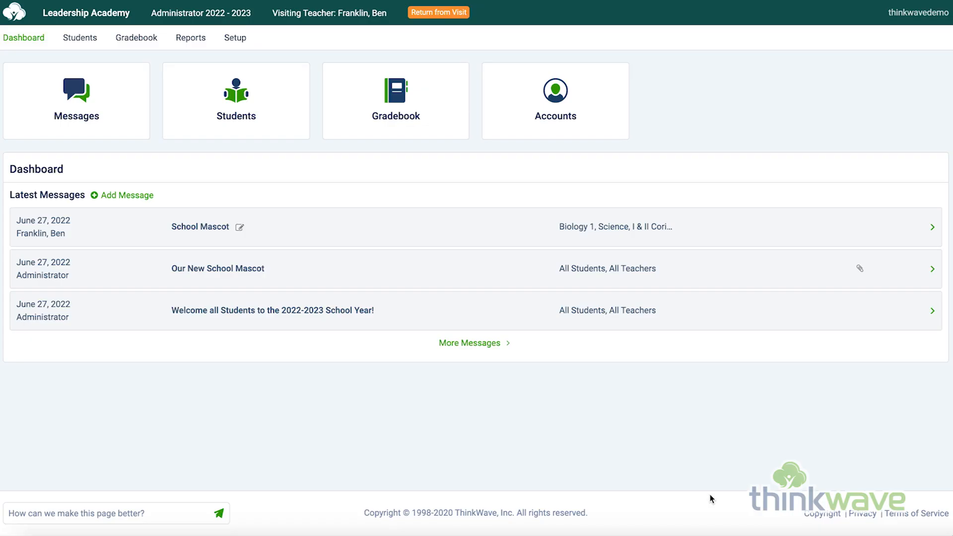
Step: Generate the Class Detail attendance report for Biology 1, Science
click(192, 39)
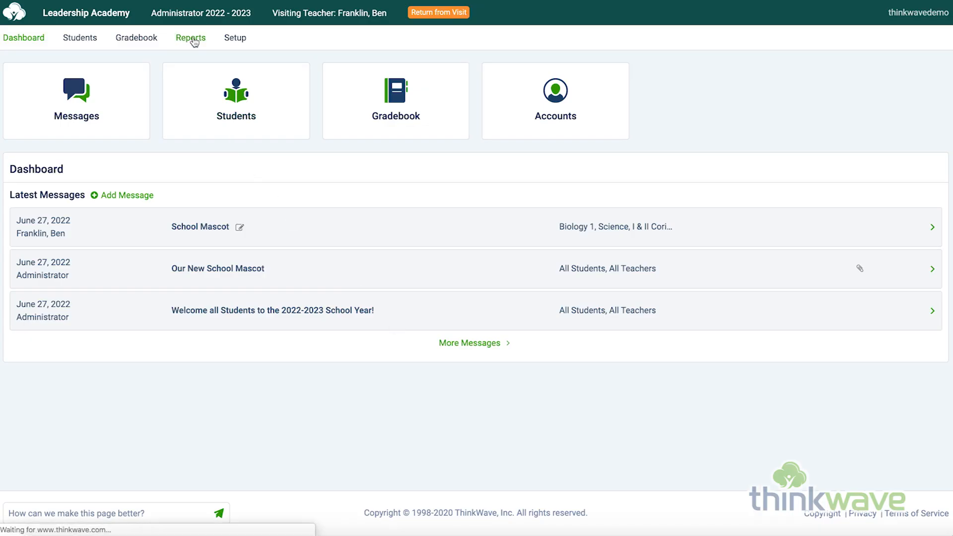
click(44, 130)
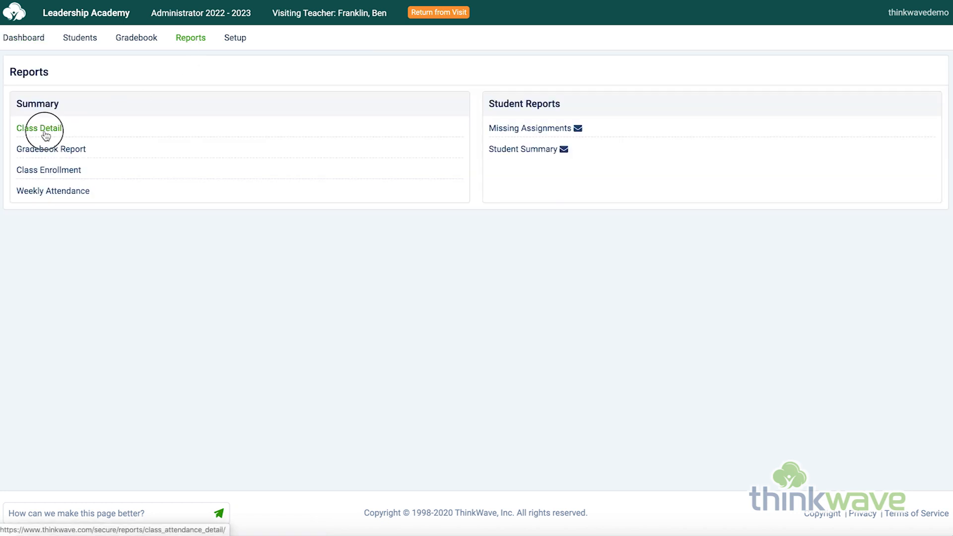
click(29, 136)
click(924, 73)
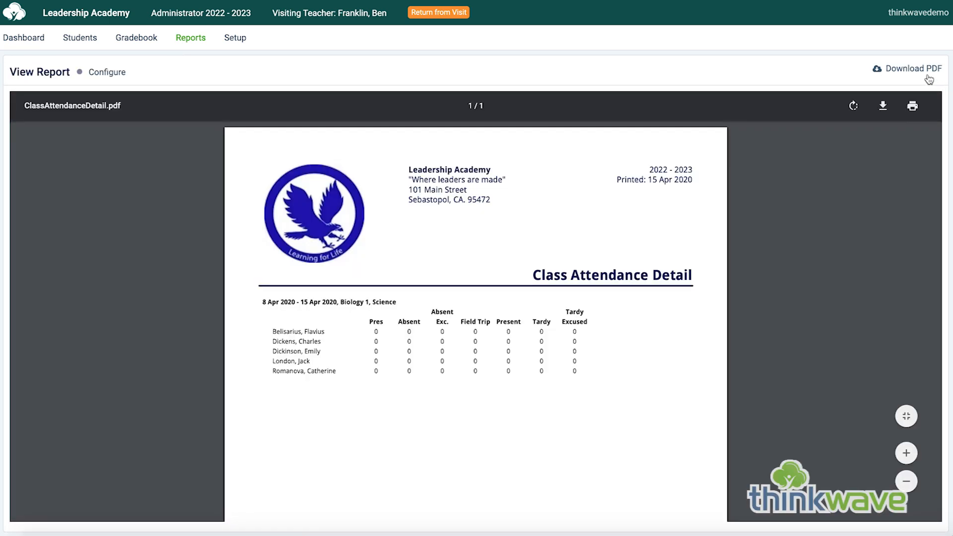
Step: Generate the Gradebook Report for Biology 1, Science with the term set to 1st Sem
click(200, 39)
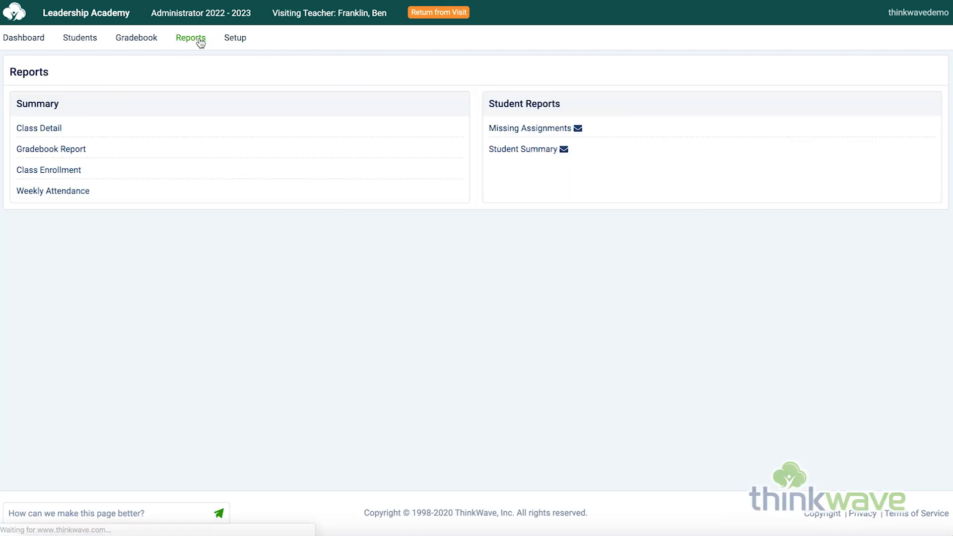
click(63, 150)
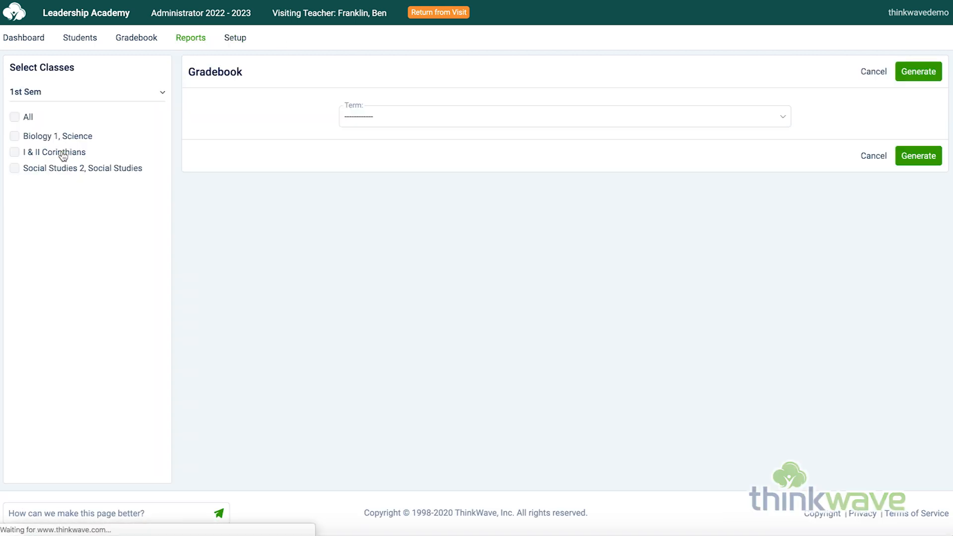
click(75, 136)
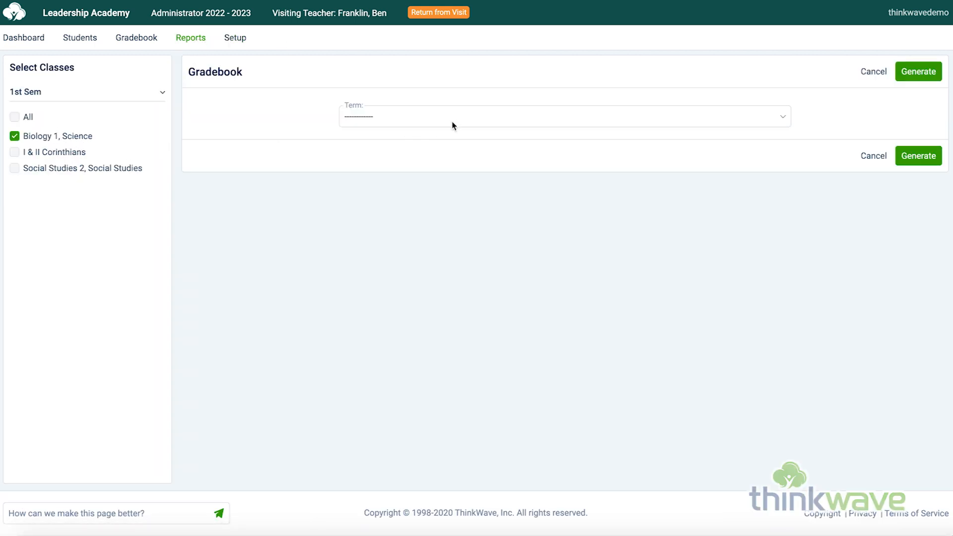
click(453, 123)
click(454, 163)
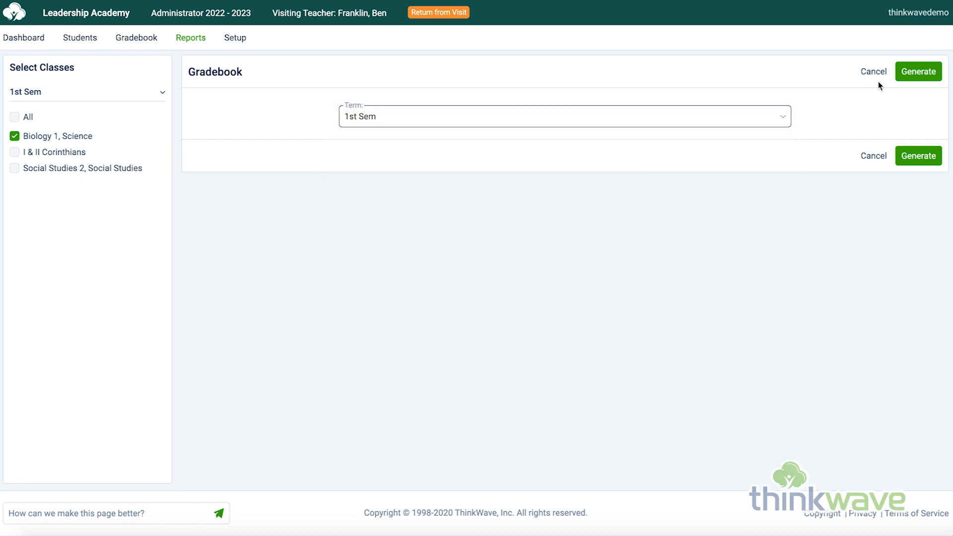
click(914, 71)
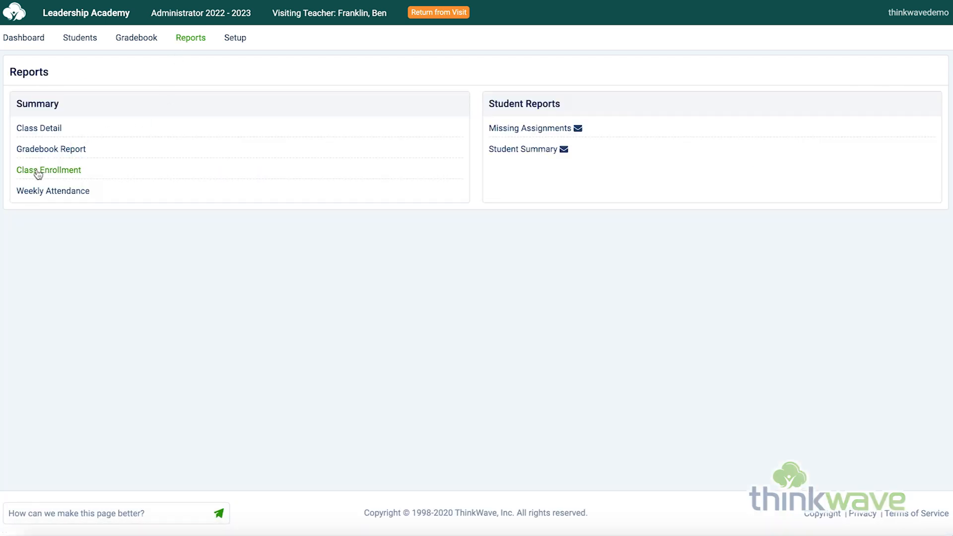
Step: Generate the Class Enrollment report for Biology 1, Science with its default options
click(38, 172)
click(50, 135)
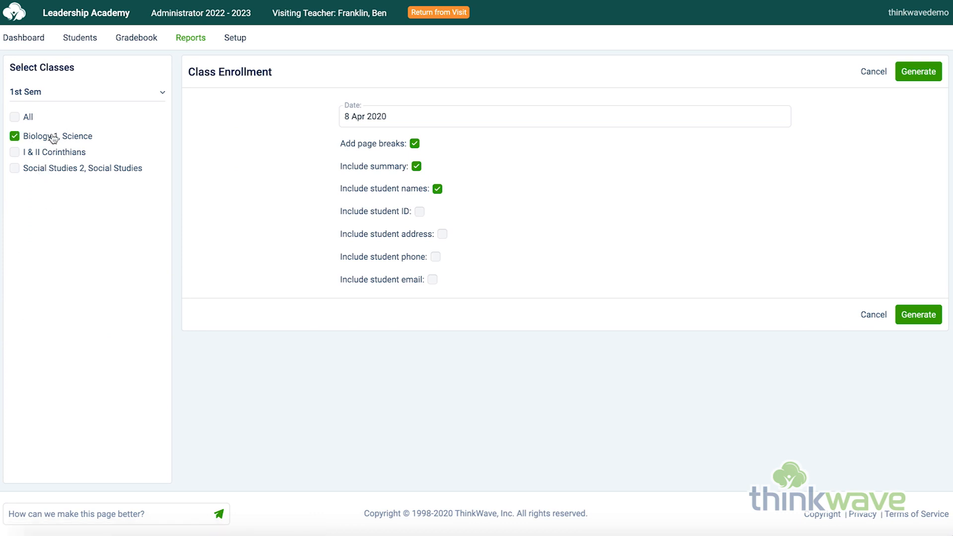
click(921, 79)
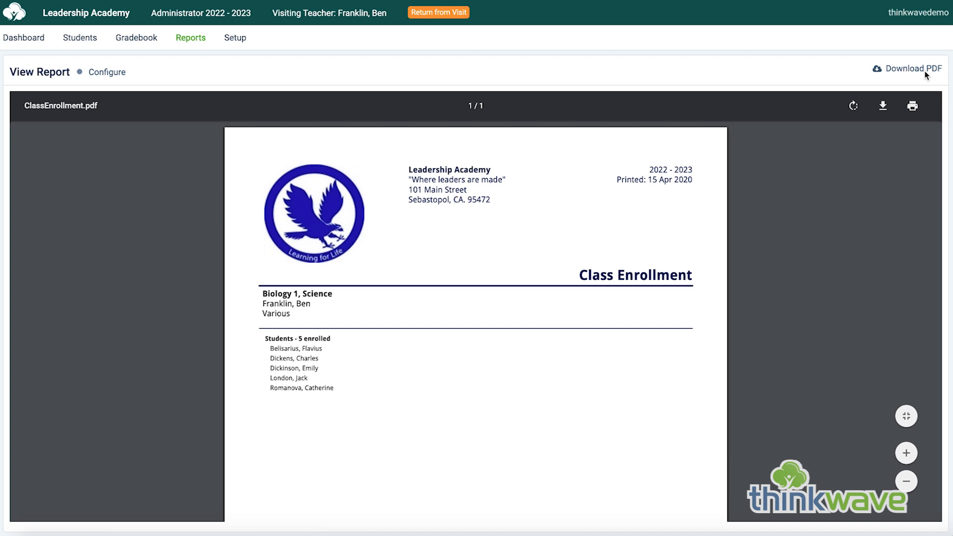
Step: Open the Weekly Attendance report and look through its week choices without selecting one
click(194, 40)
click(74, 191)
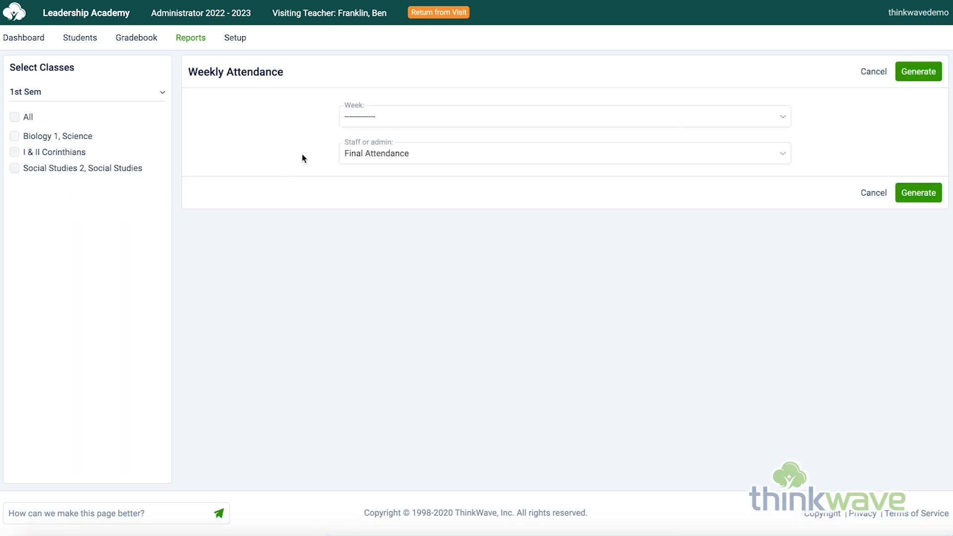
click(406, 116)
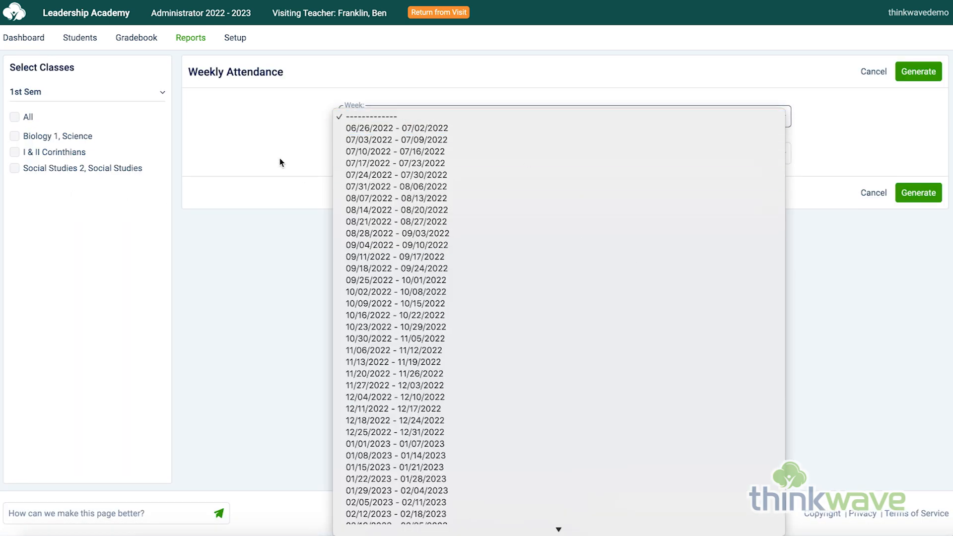
click(256, 132)
Step: View the Missing Assignments and Student Summary report options, and return to the reports list
click(197, 39)
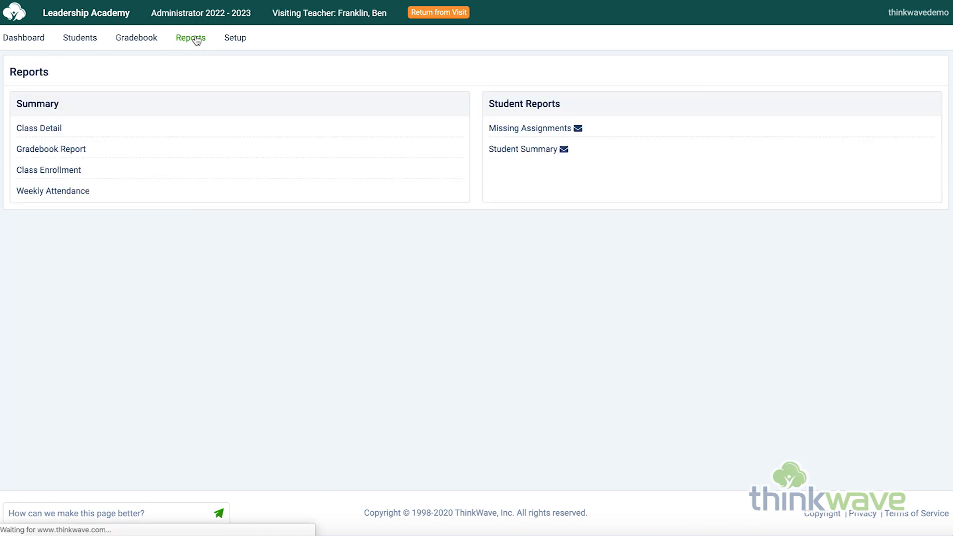
click(550, 130)
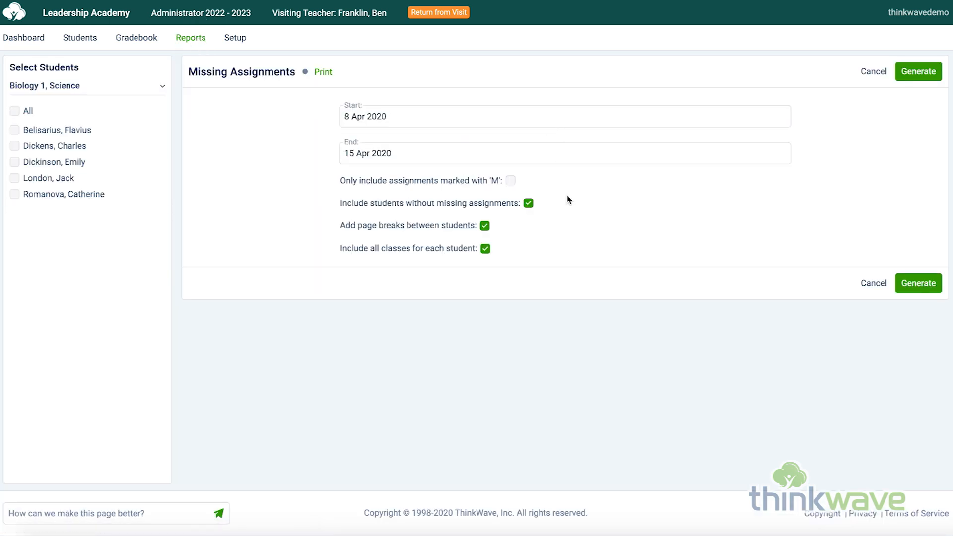
click(196, 43)
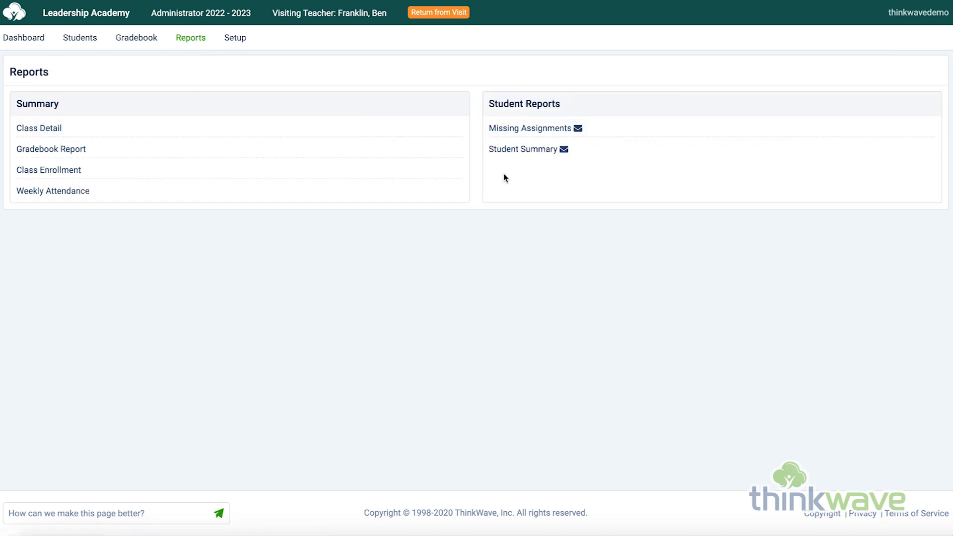
click(526, 150)
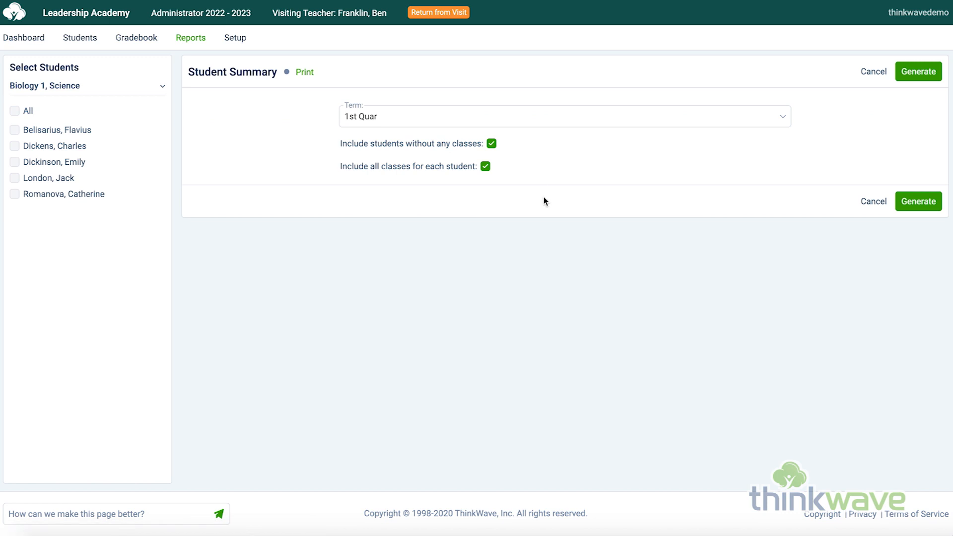
click(187, 41)
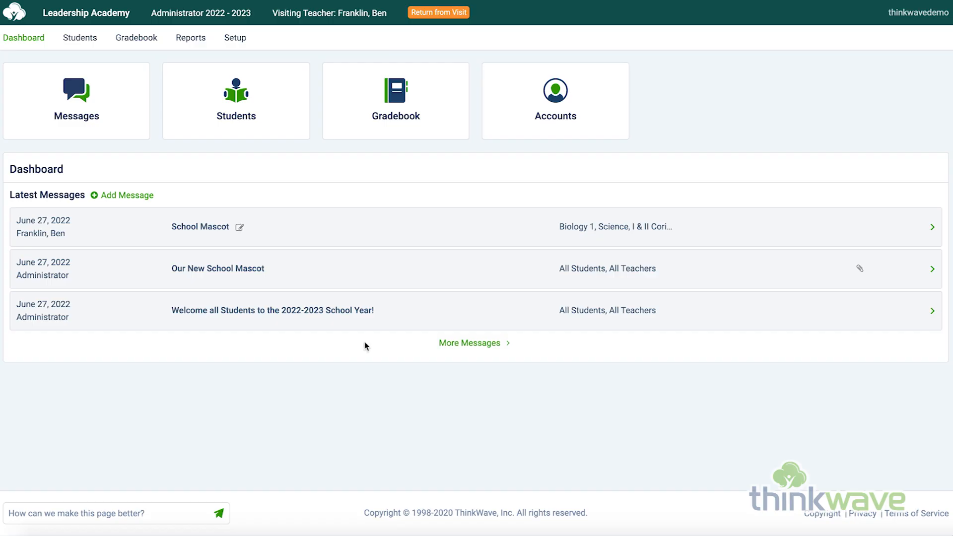
Step: Review the teacher's Default Grading Options including the term settings, and view the Biology 1, Science grading options
click(242, 42)
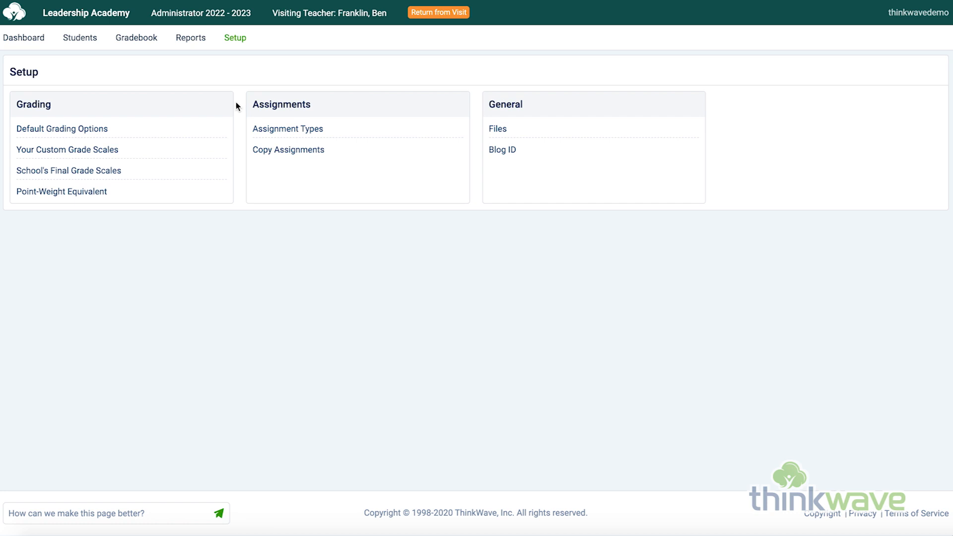
click(103, 131)
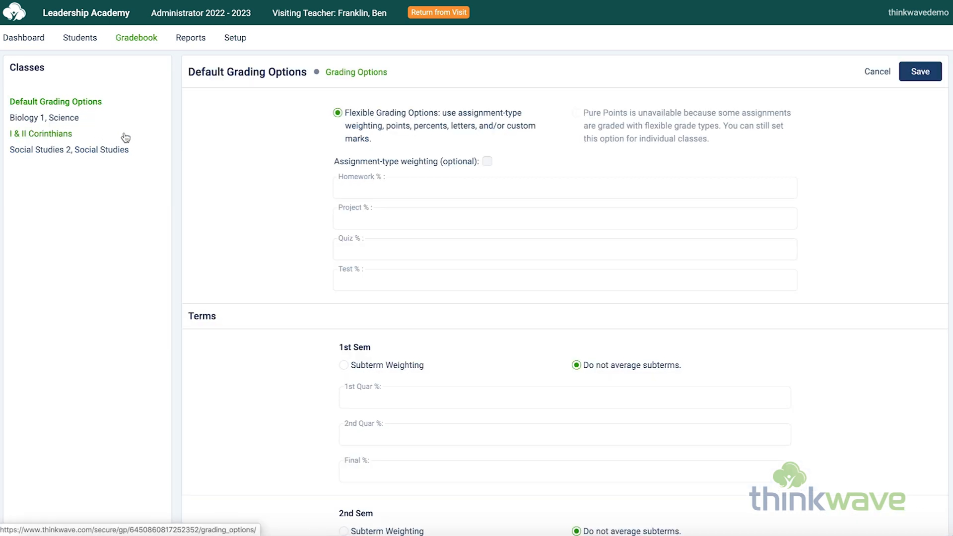
scroll(299, 162, down, 5)
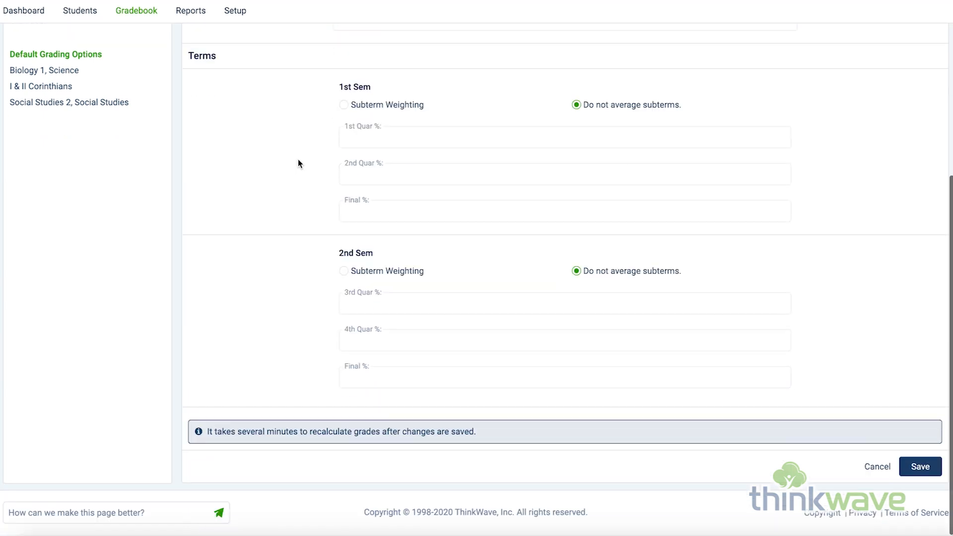
scroll(493, 371, up, 5)
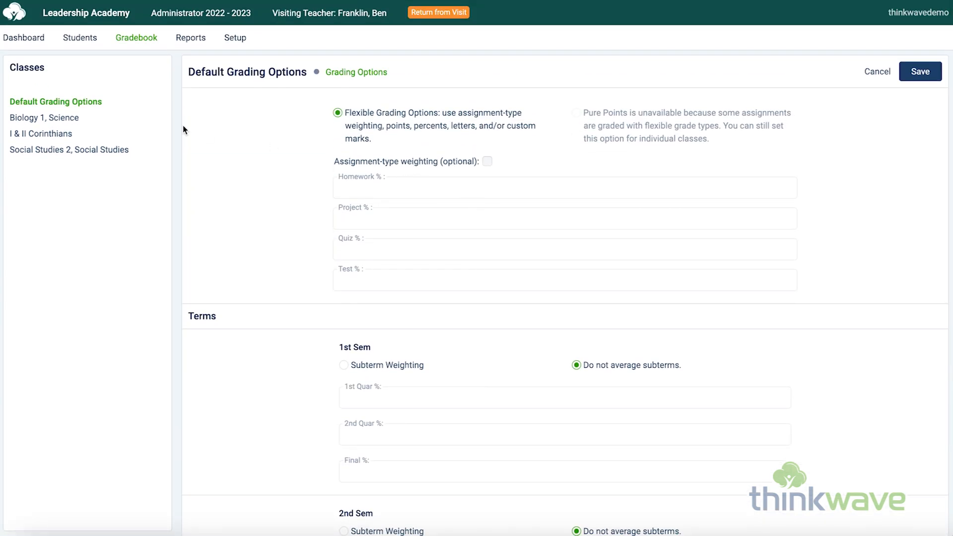
click(62, 118)
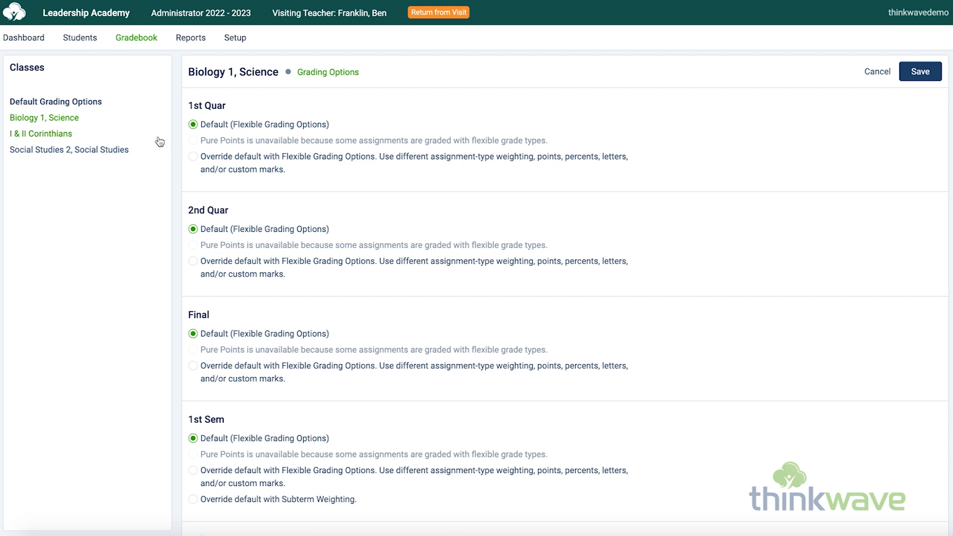
Step: Try assignment-type weighting in the Default Grading Options with Homework 30, Project 30, Quiz 30 and Test 10 percent
click(86, 102)
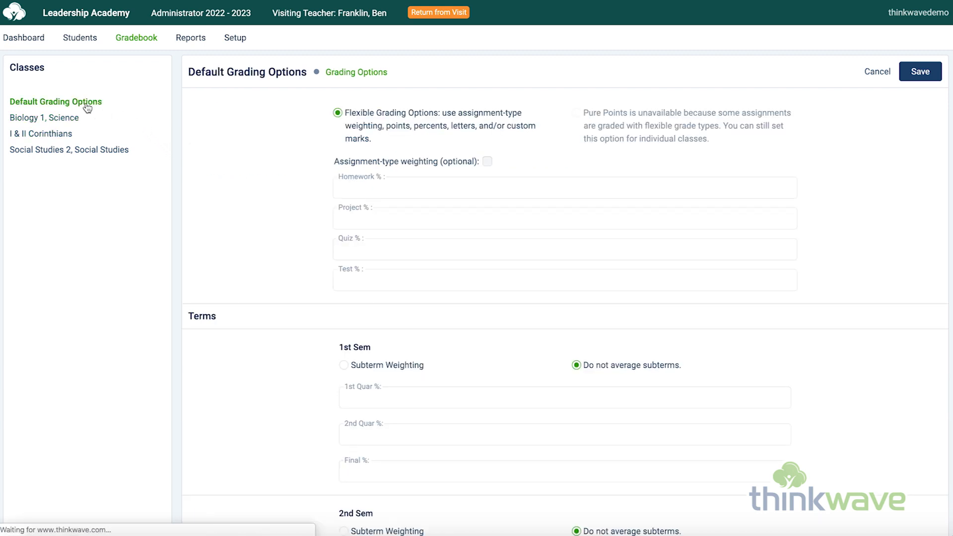
click(487, 163)
click(449, 187)
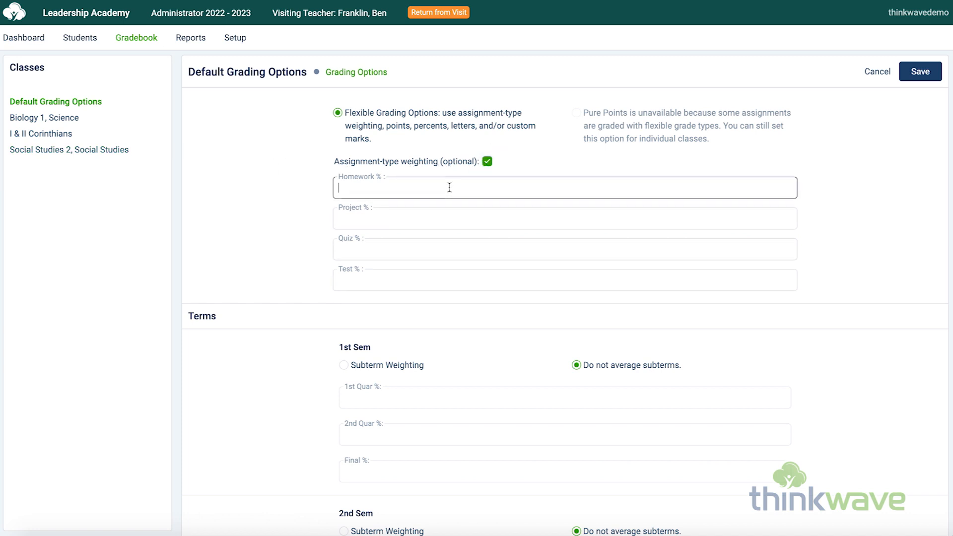
text(30)
key(Tab)
text(30)
key(Tab)
text(30)
key(Tab)
text(1)
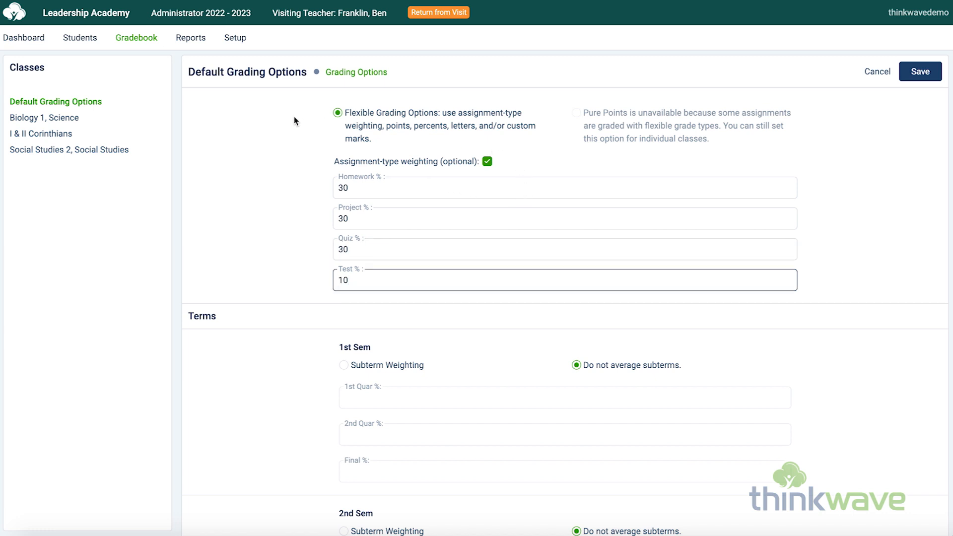
Step: Open the list of assignment types from the teacher's Setup options
click(237, 37)
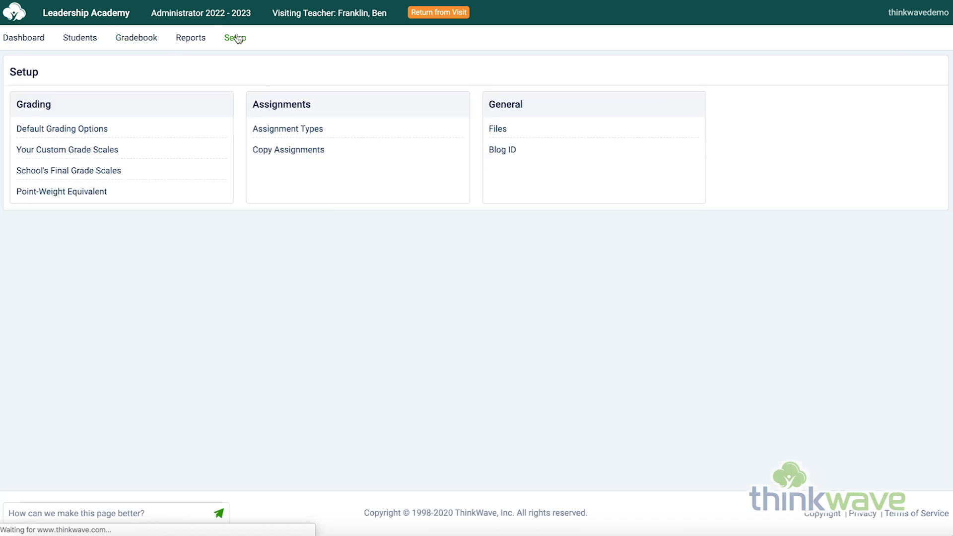
click(309, 130)
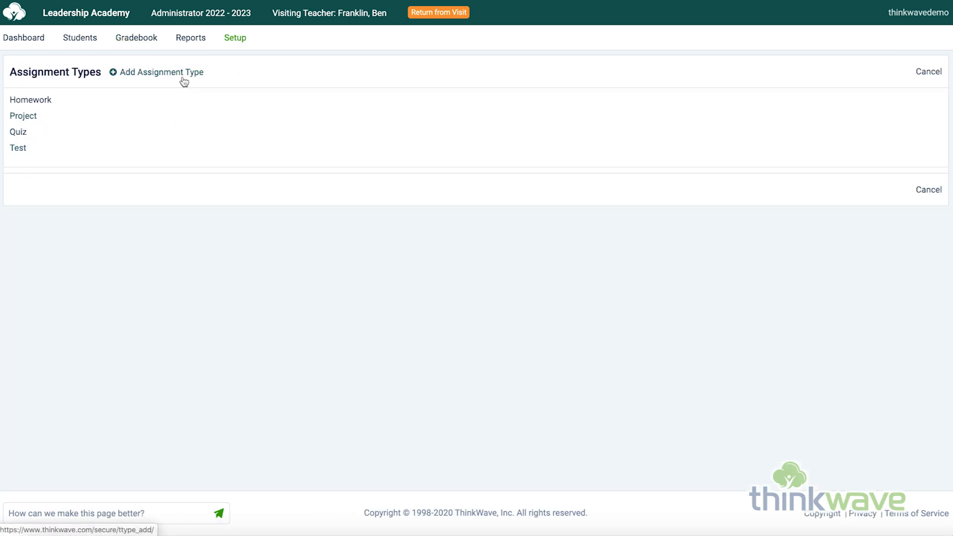
Step: View the Copy Assignments options for Biology 2, Science (1st Sem), including the available destination classes, and cancel the copy
click(241, 47)
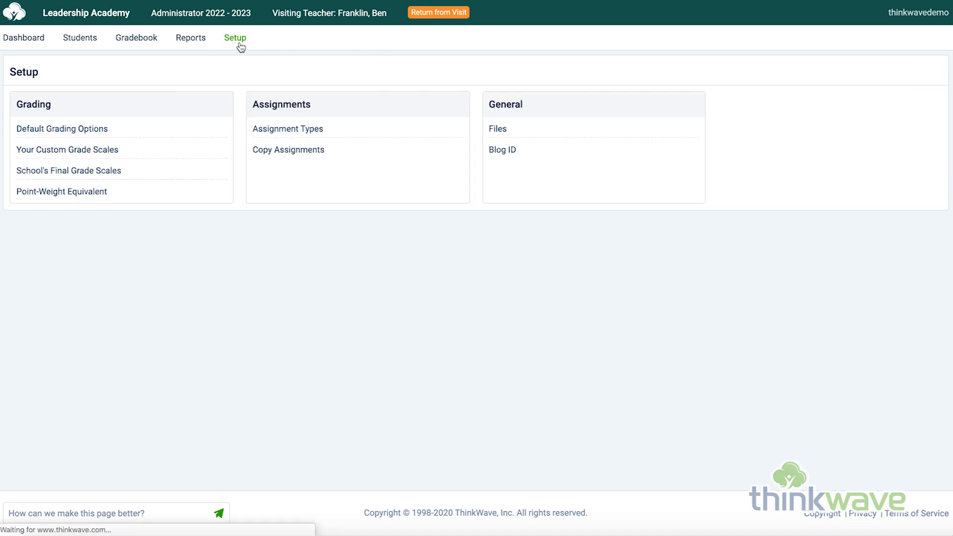
click(303, 157)
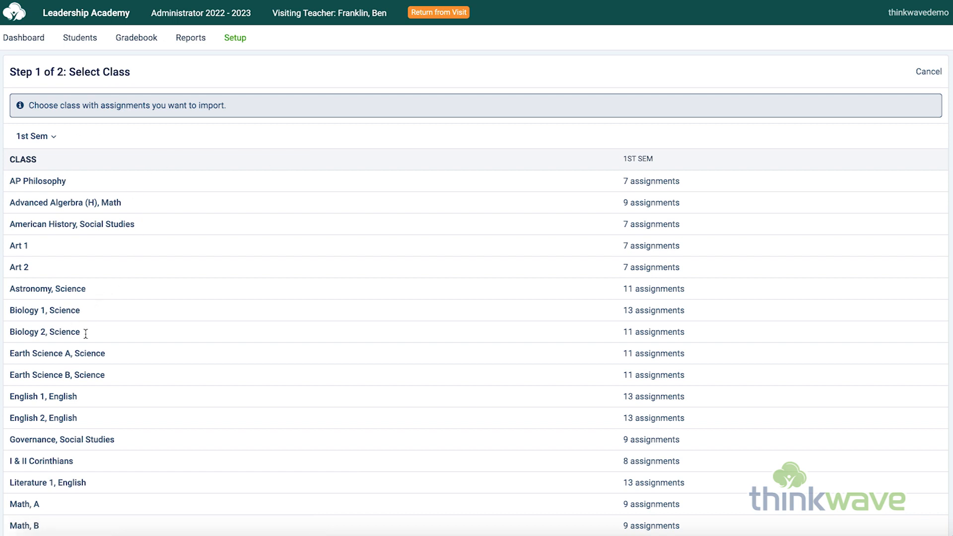
click(661, 335)
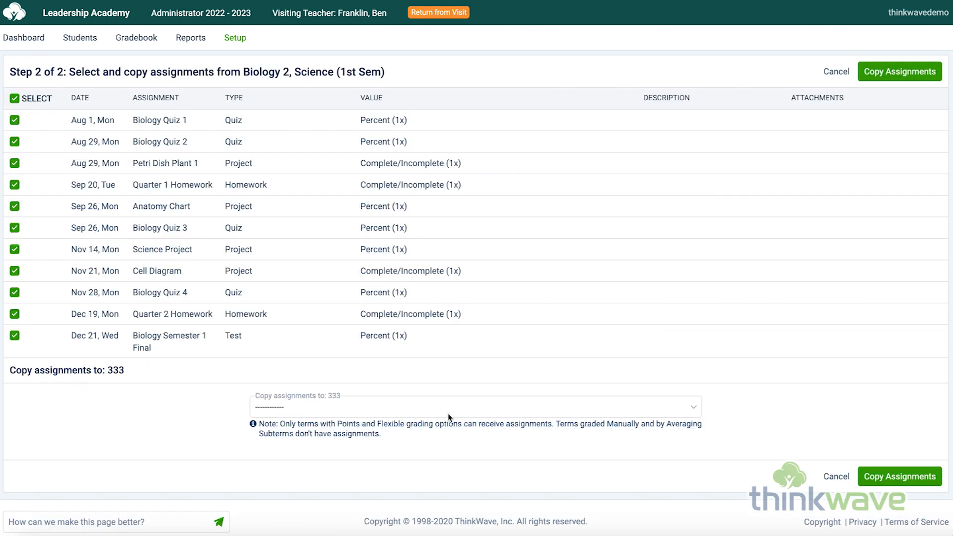
click(447, 409)
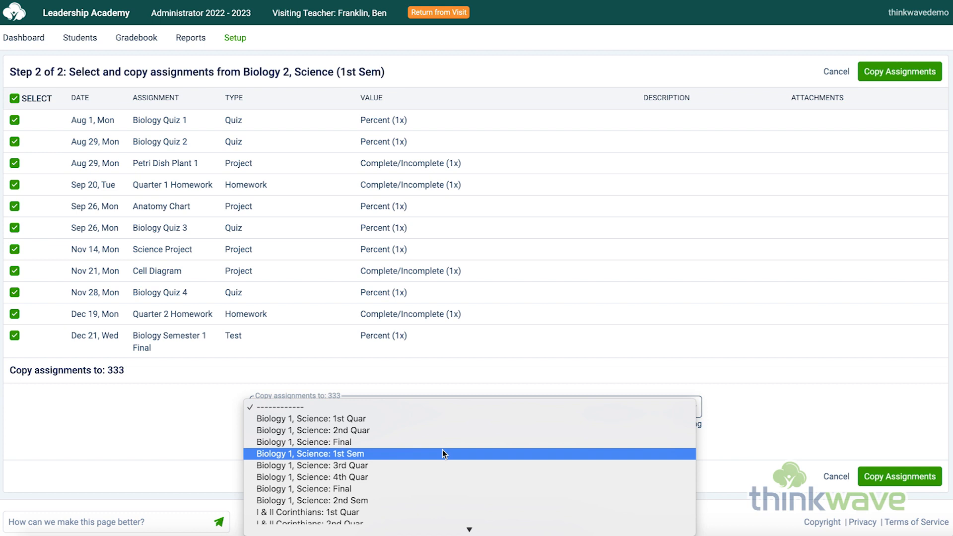
click(844, 72)
click(841, 74)
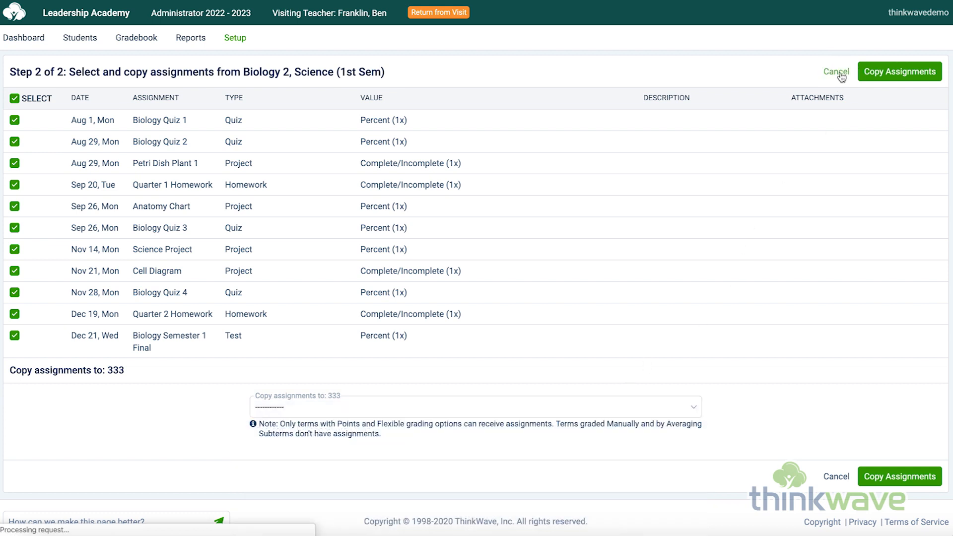
Step: End the teacher visit and visit the account of the second student in the administrator's student list
click(439, 12)
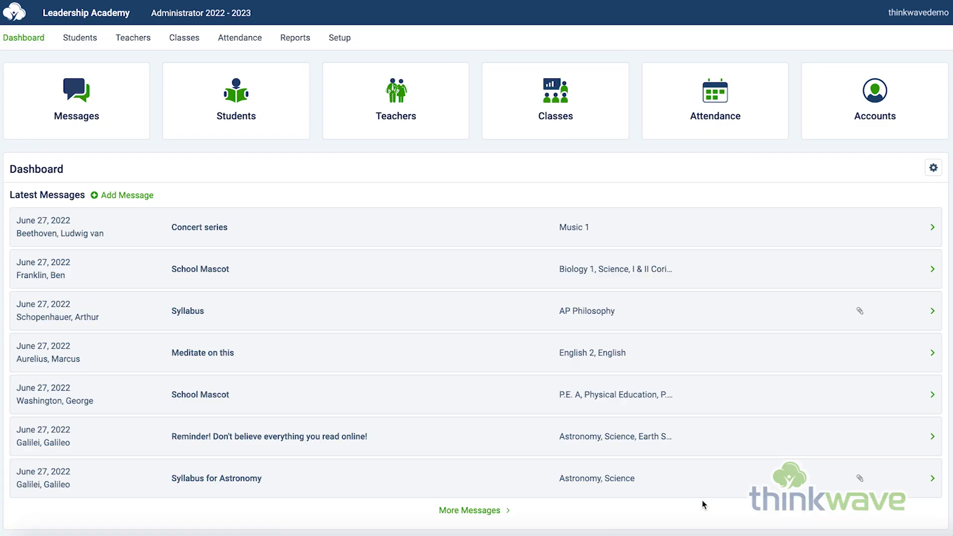
click(90, 40)
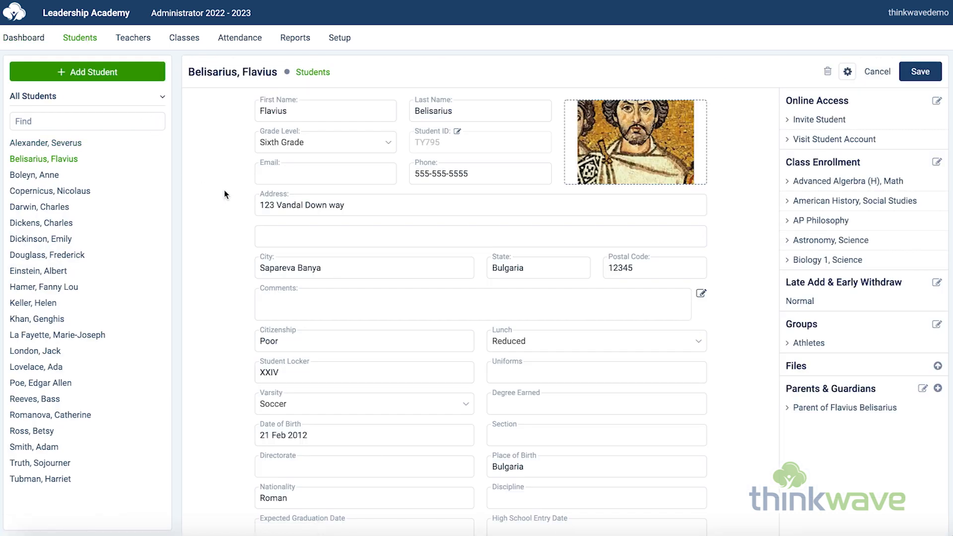
click(839, 143)
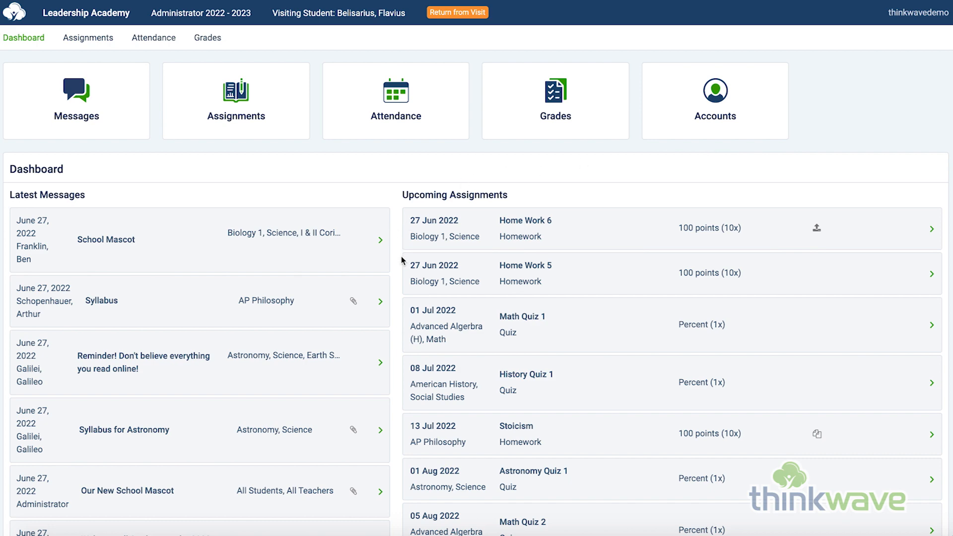
Step: Look through the student's dashboard messages, upcoming assignments and recent results, and read the Syllabus for Astronomy message
scroll(401, 257, down, 3)
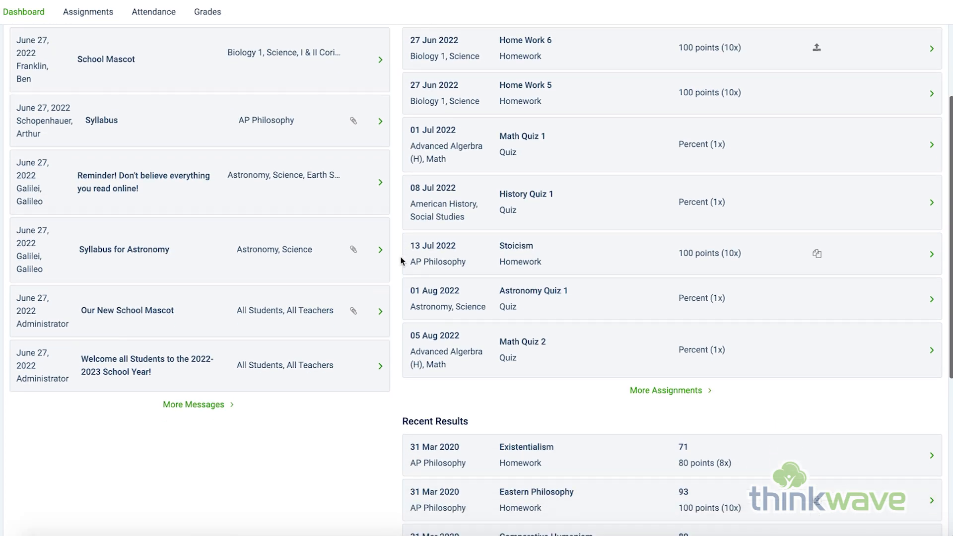
click(189, 262)
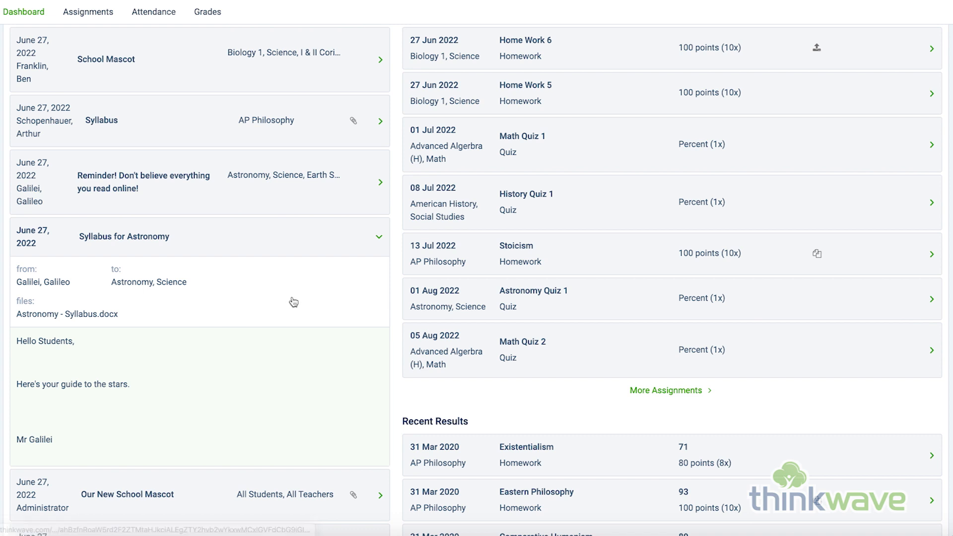
scroll(298, 301, up, 1)
scroll(301, 302, up, 1)
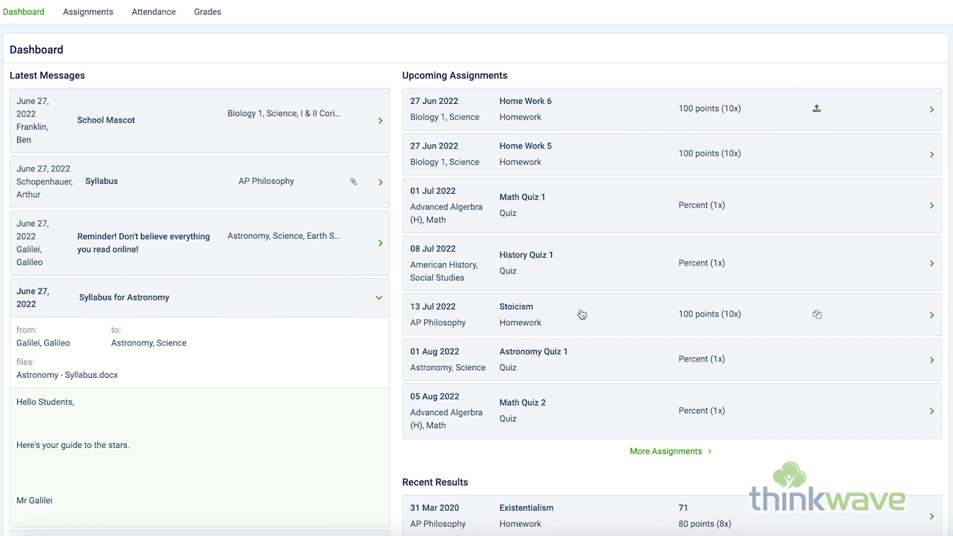
scroll(581, 297, up, 3)
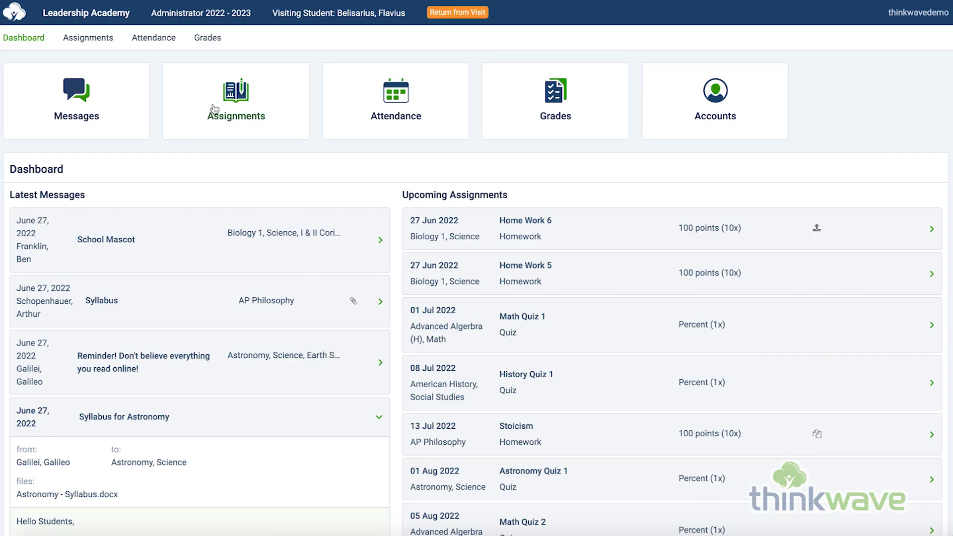
Step: View the student's Biology 1, Science assignments and the All Classes attendance details for 01 Aug and 03 Aug 2022
click(109, 44)
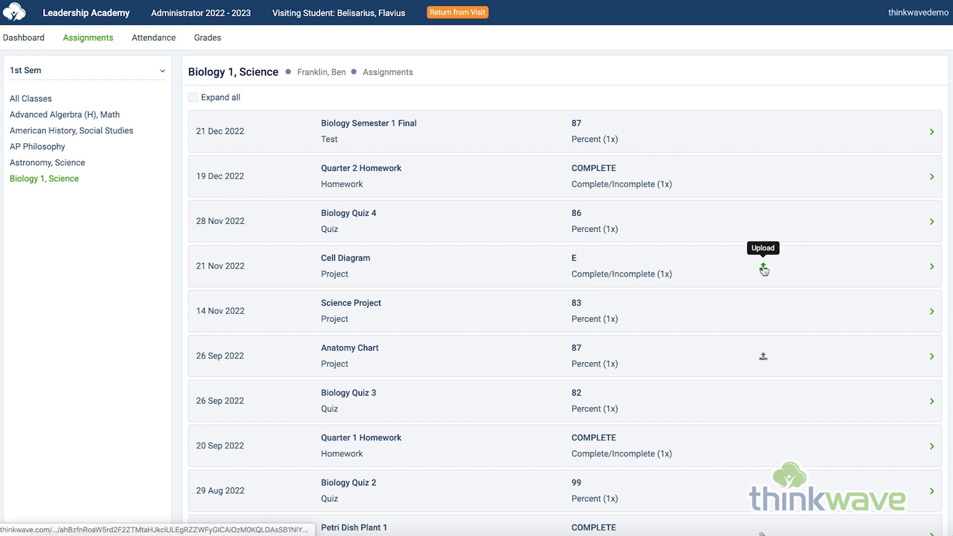
scroll(719, 305, down, 4)
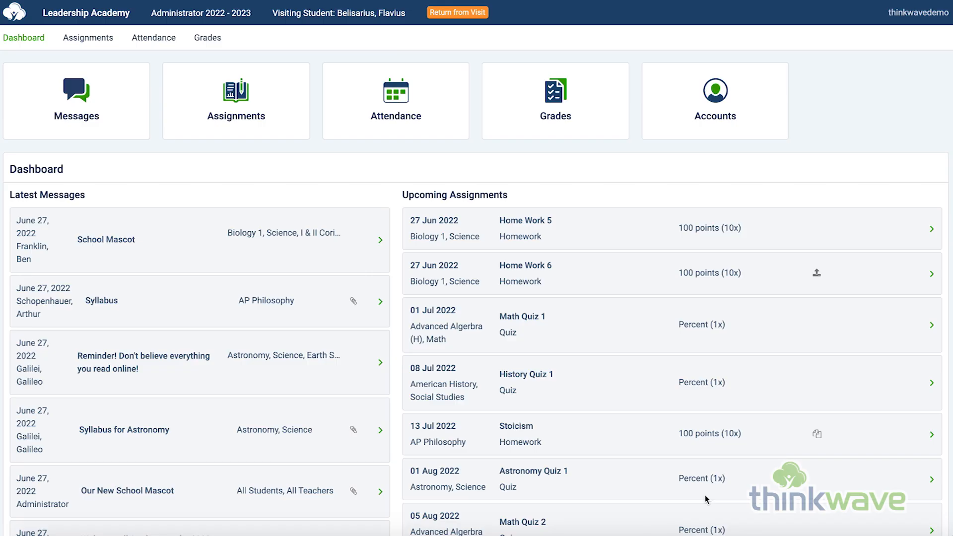
click(159, 42)
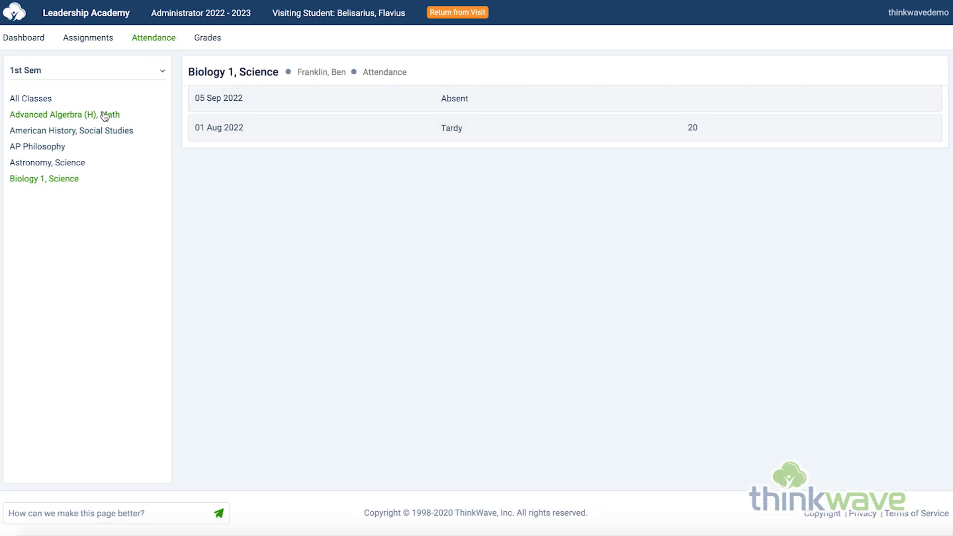
click(55, 101)
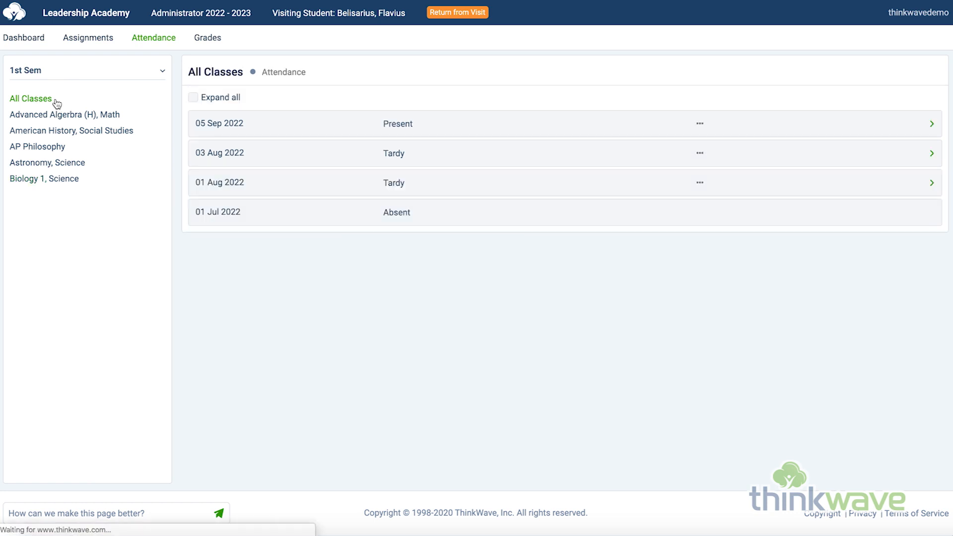
click(324, 183)
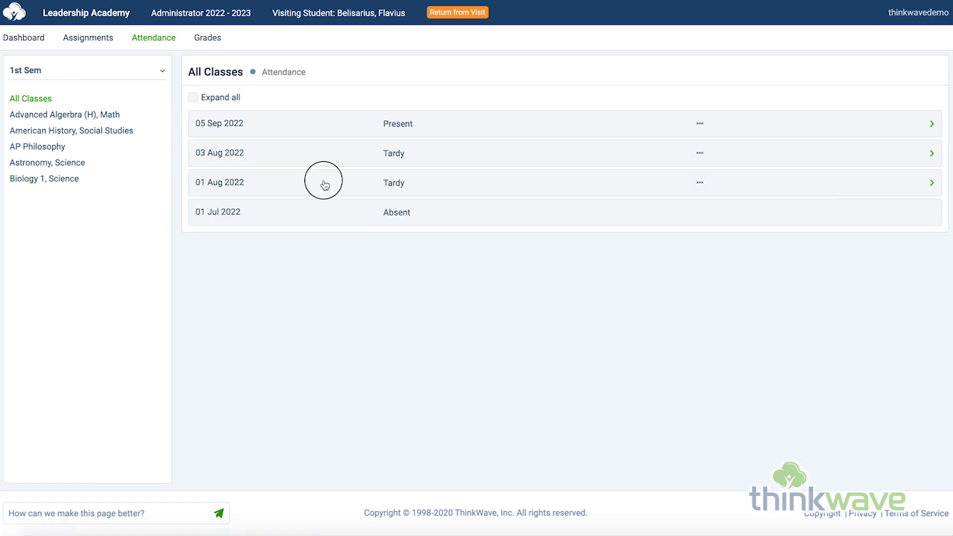
click(334, 155)
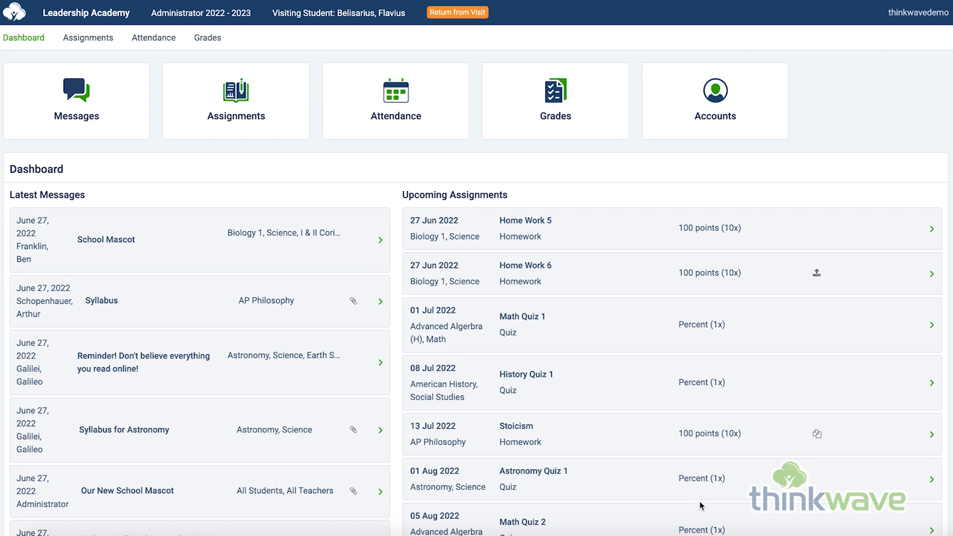
Step: View the student's 1st Sem grade details for Advanced Algerbra (H), Math, and the Accounts page's Account and Email Settings
click(206, 43)
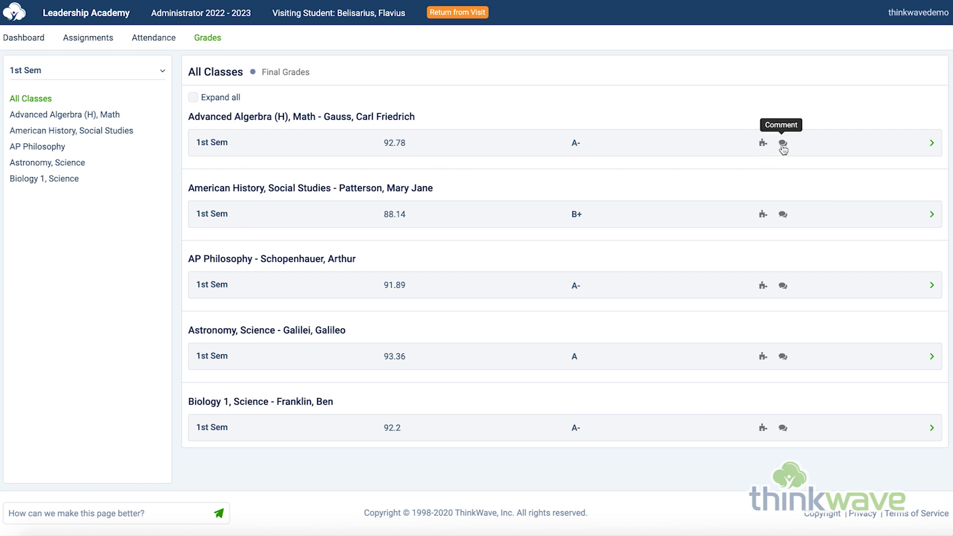
click(844, 152)
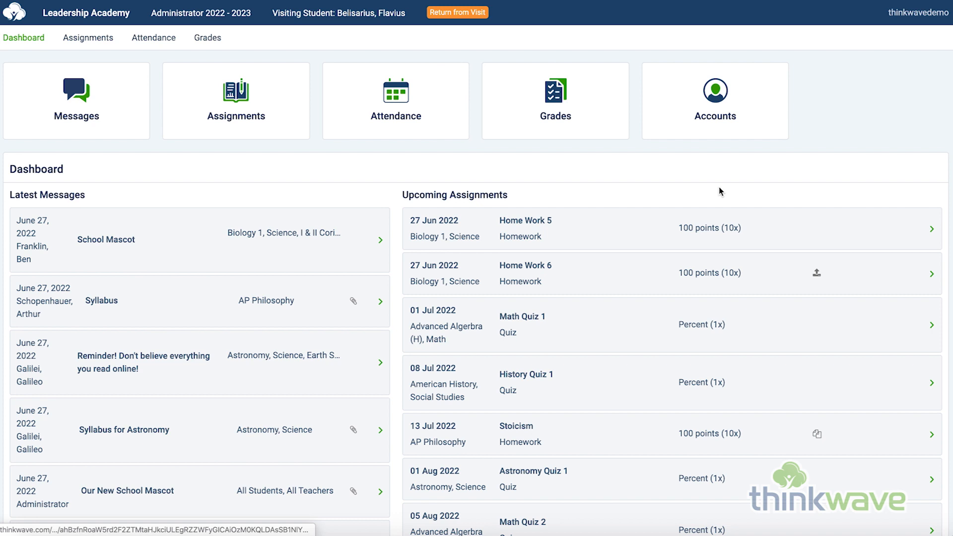
click(718, 121)
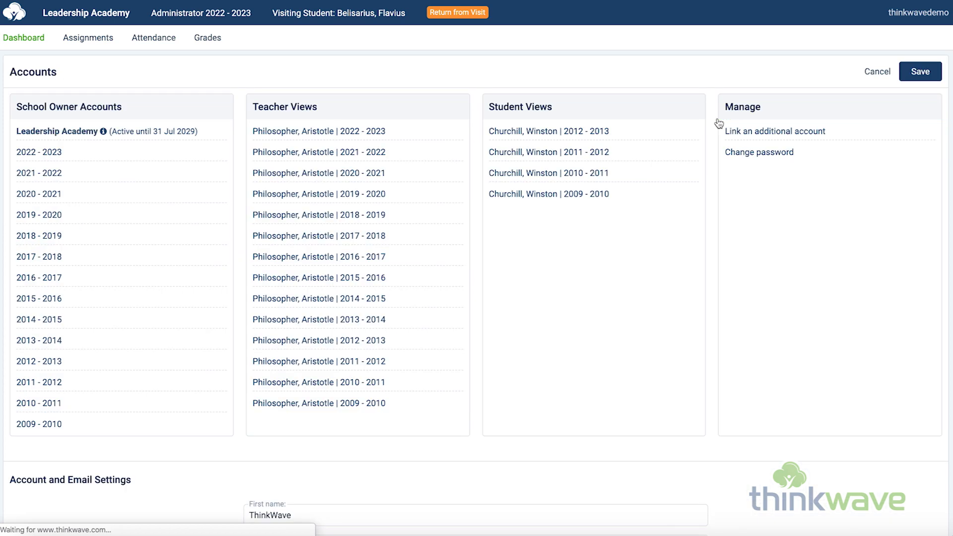
scroll(512, 294, down, 4)
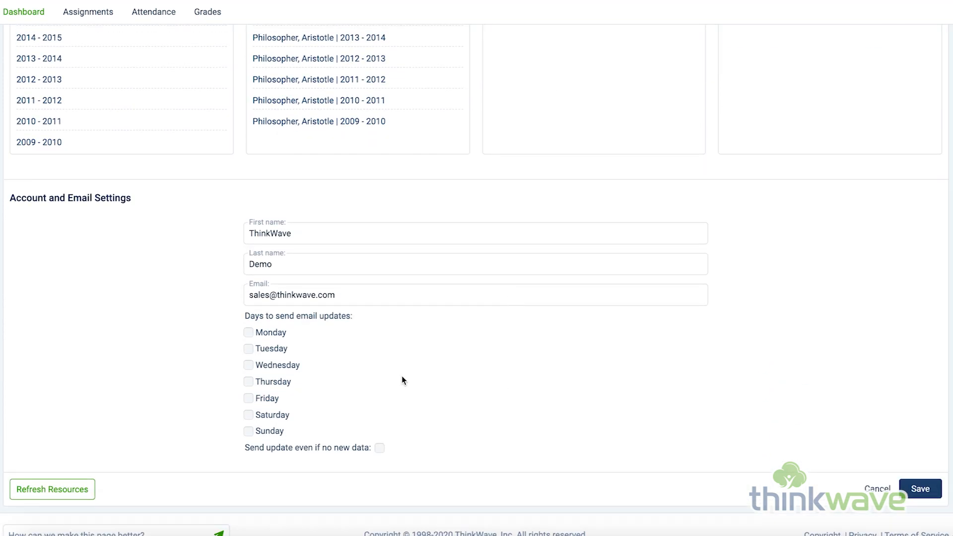